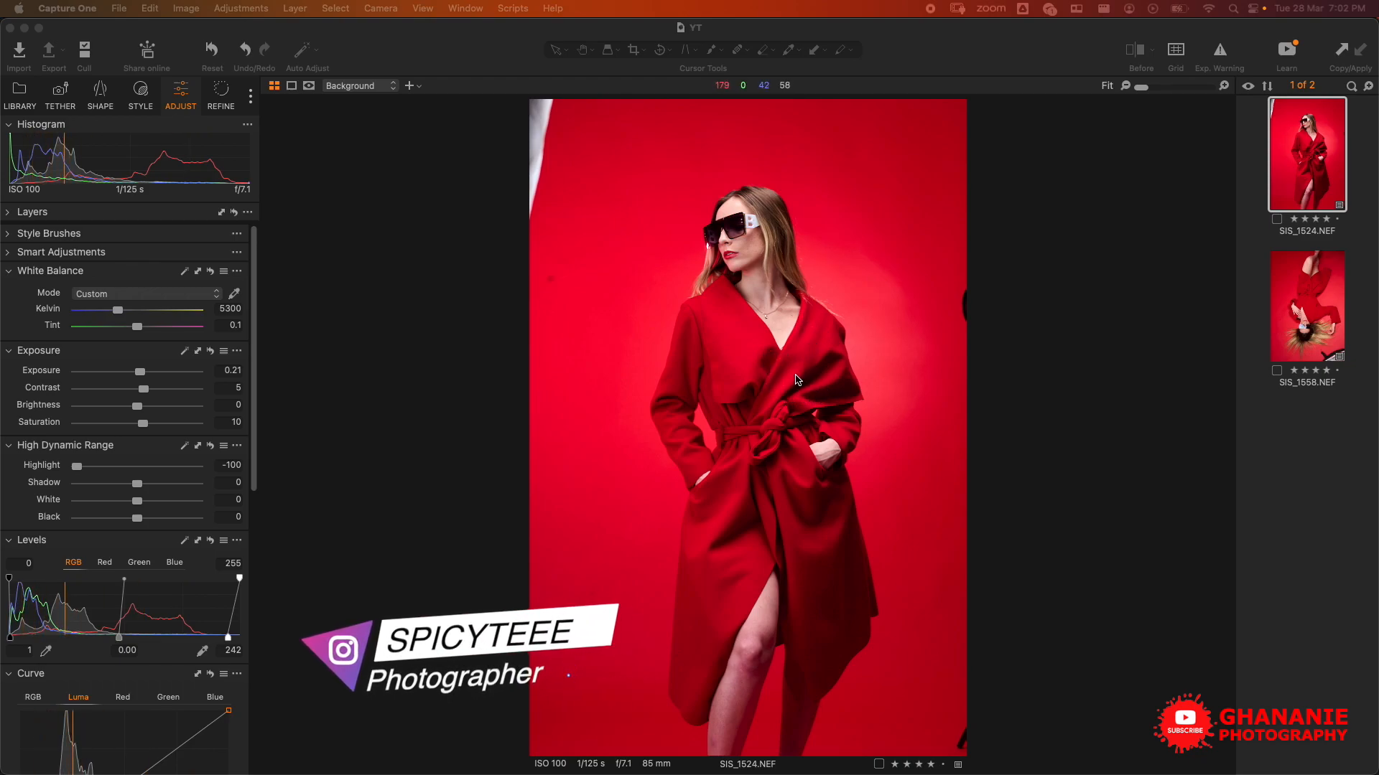
# Step: Shape the Luma curve with a highlight point at about input 192, output 195 and a shadow point at about input 66, output 64
pyautogui.click(663, 498)
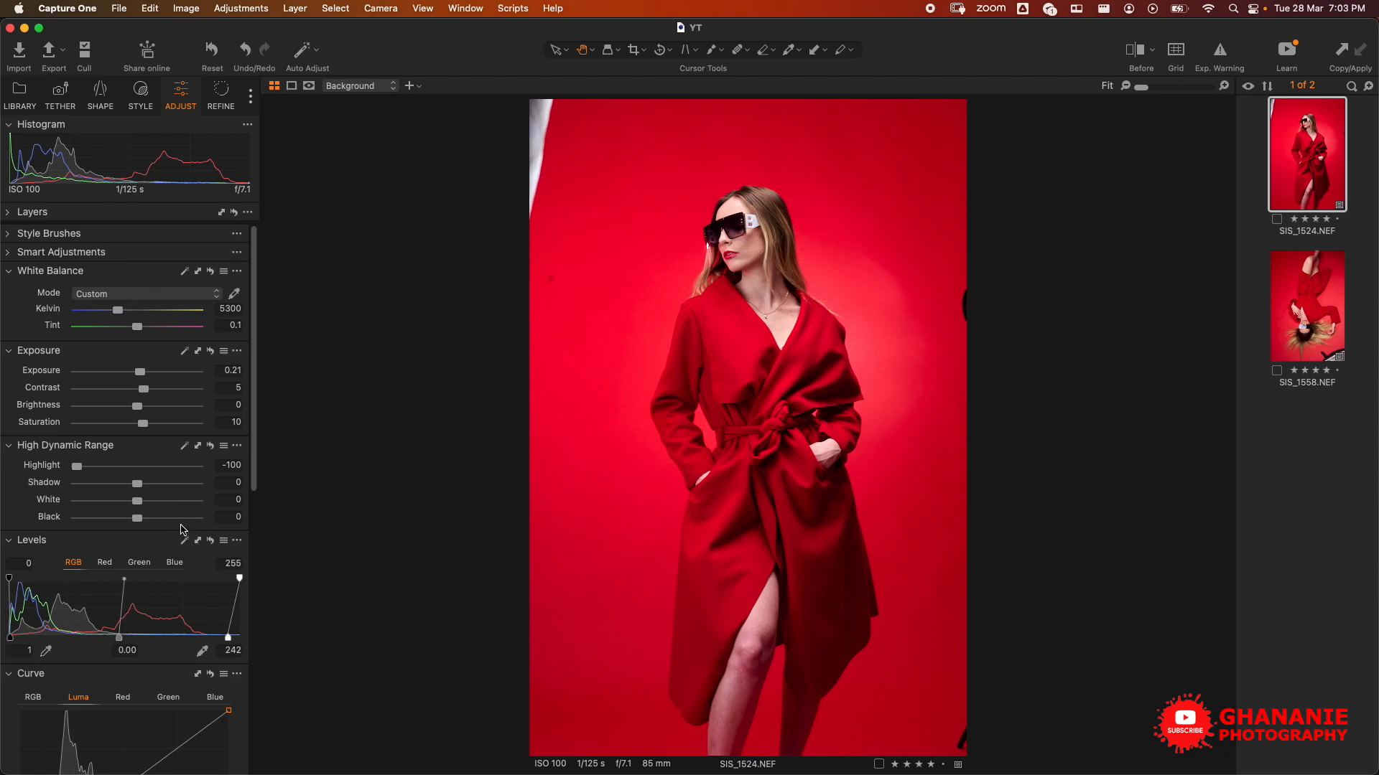
pyautogui.scroll(-6, 182, 530)
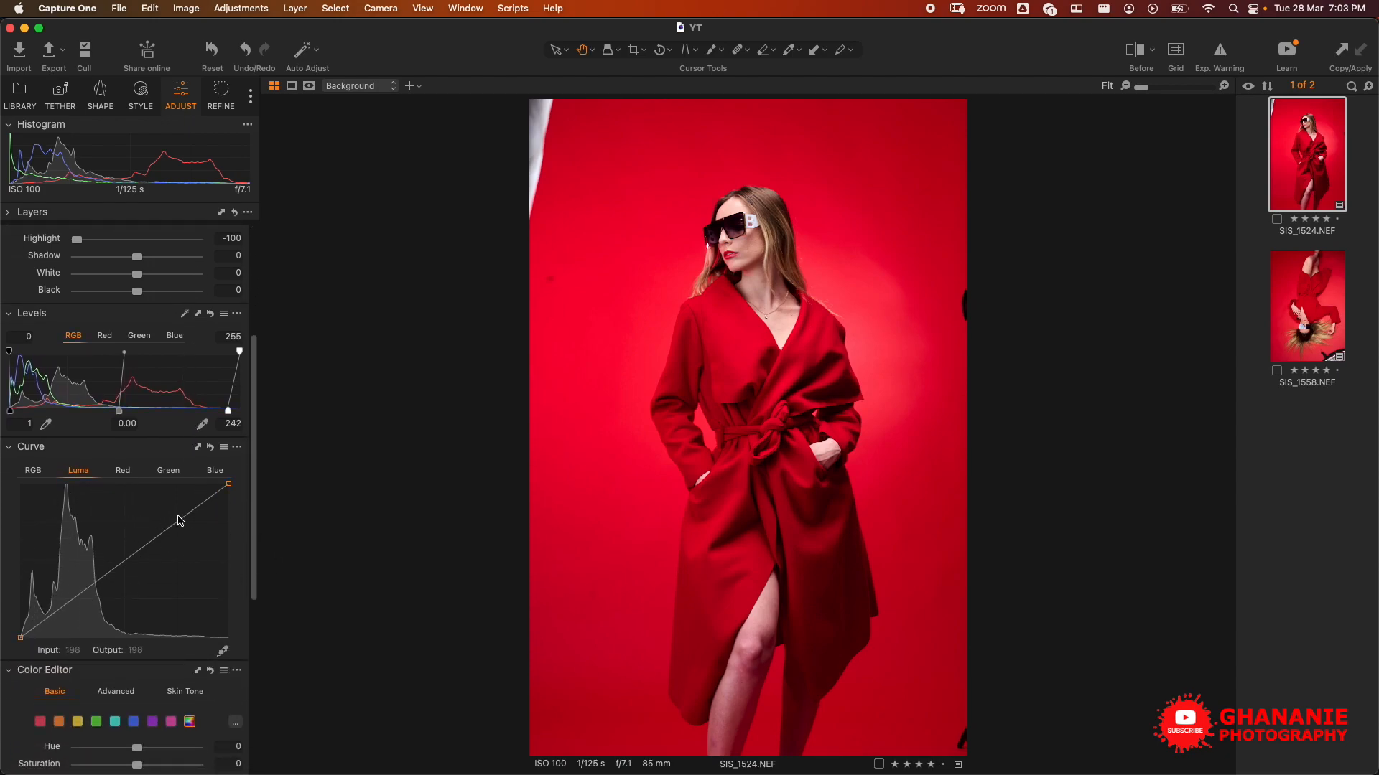
pyautogui.click(179, 520)
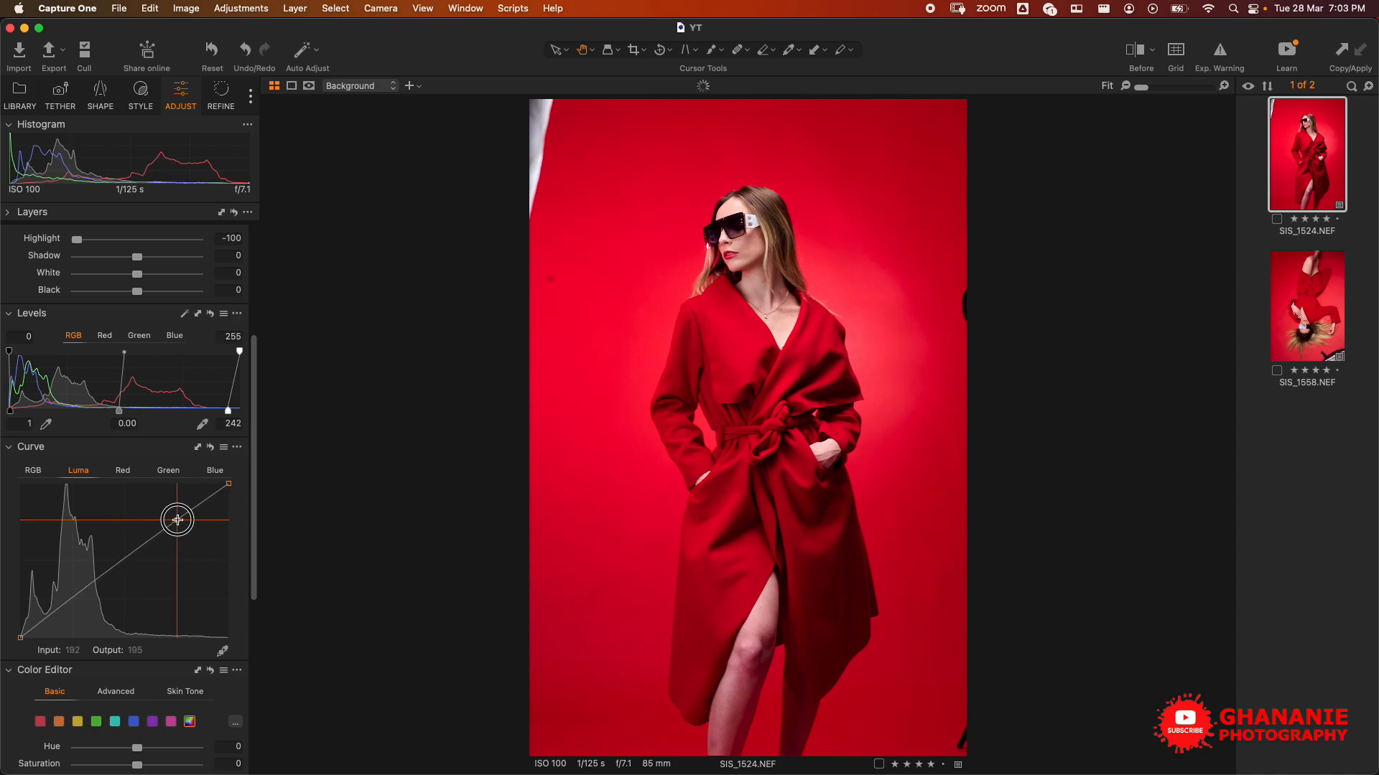
pyautogui.click(73, 599)
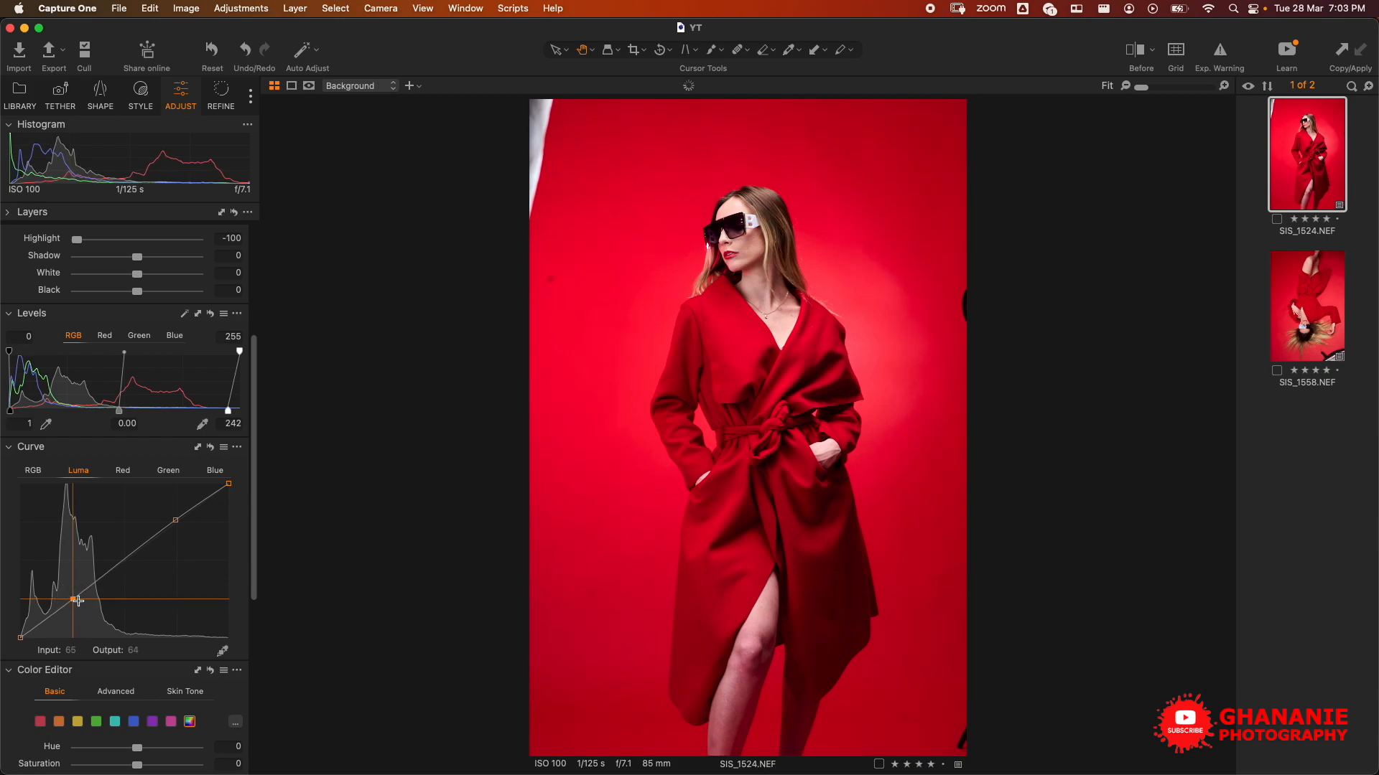
# Step: Set the white point of the RGB Levels to 238 for the red coat photo
pyautogui.scroll(1, 164, 556)
pyautogui.scroll(5, 164, 555)
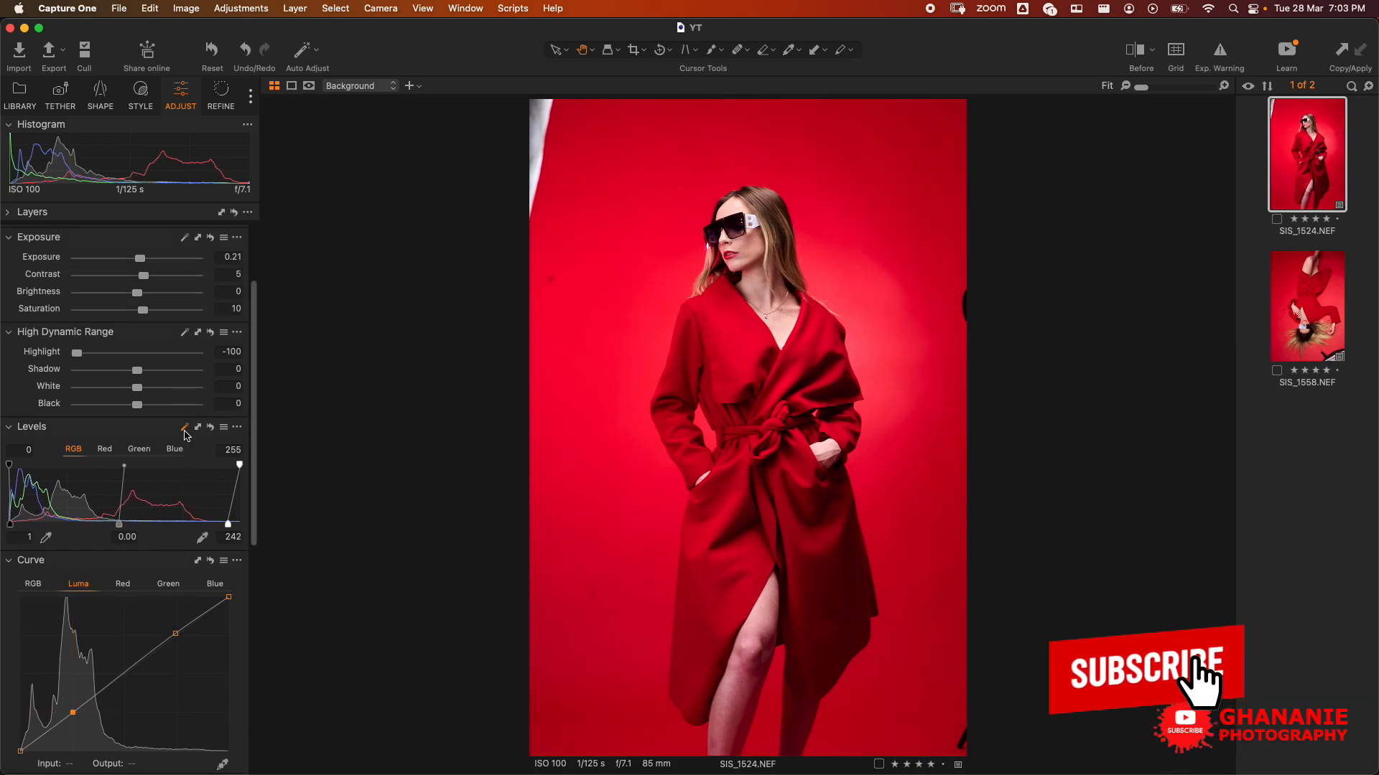
pyautogui.moveTo(228, 524); pyautogui.dragTo(223, 524)
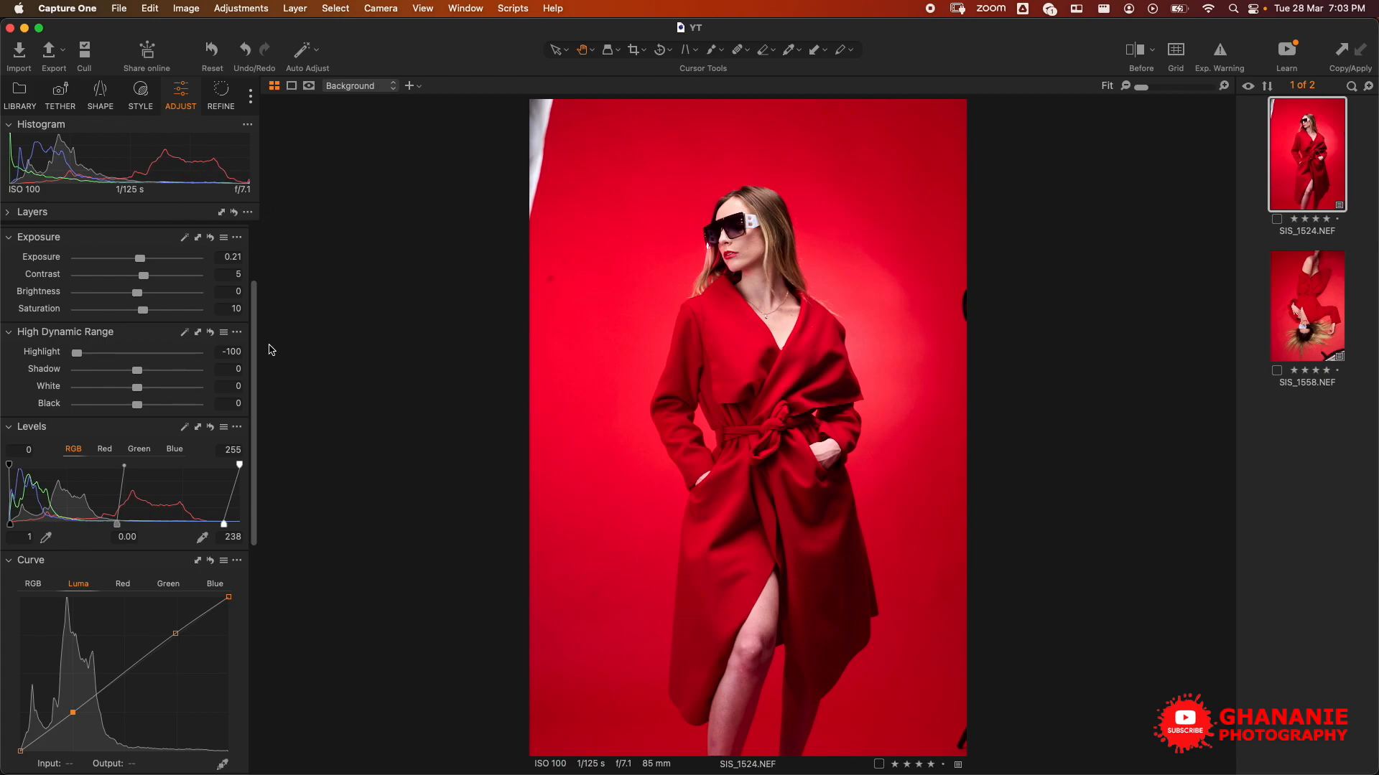
pyautogui.scroll(5, 107, 474)
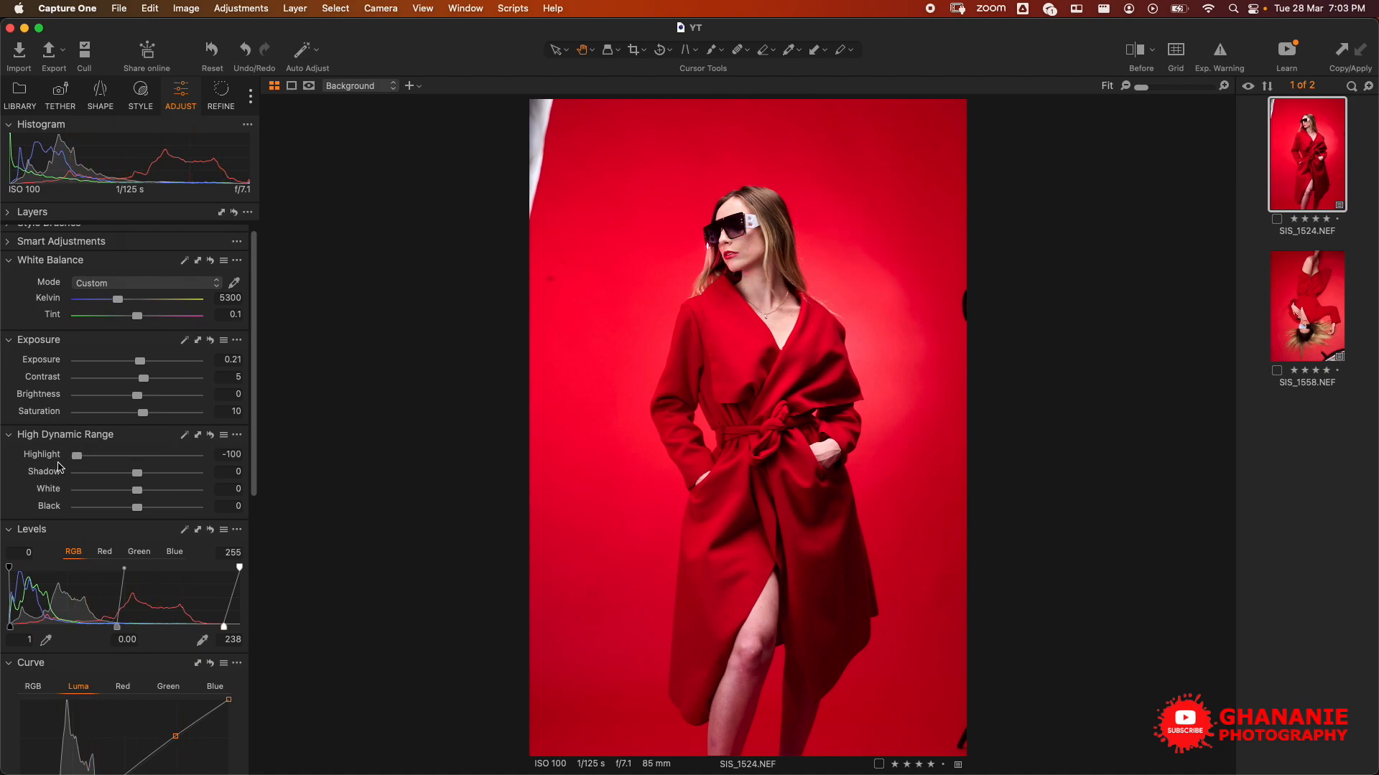
pyautogui.scroll(1, 202, 354)
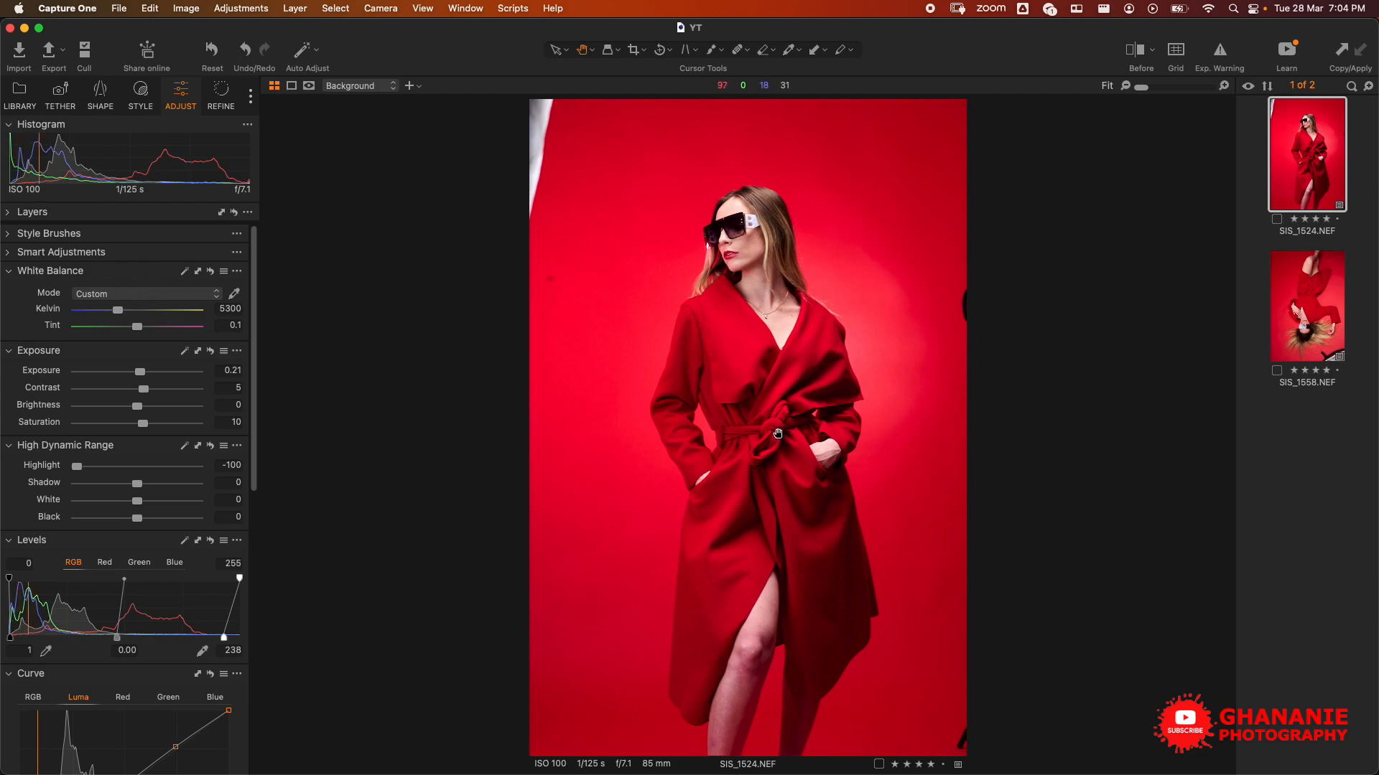
# Step: Send SIS_1524.NEF for editing in Adobe Photoshop 2022 as an 8 bit TIFF variant
pyautogui.rightClick(1323, 180)
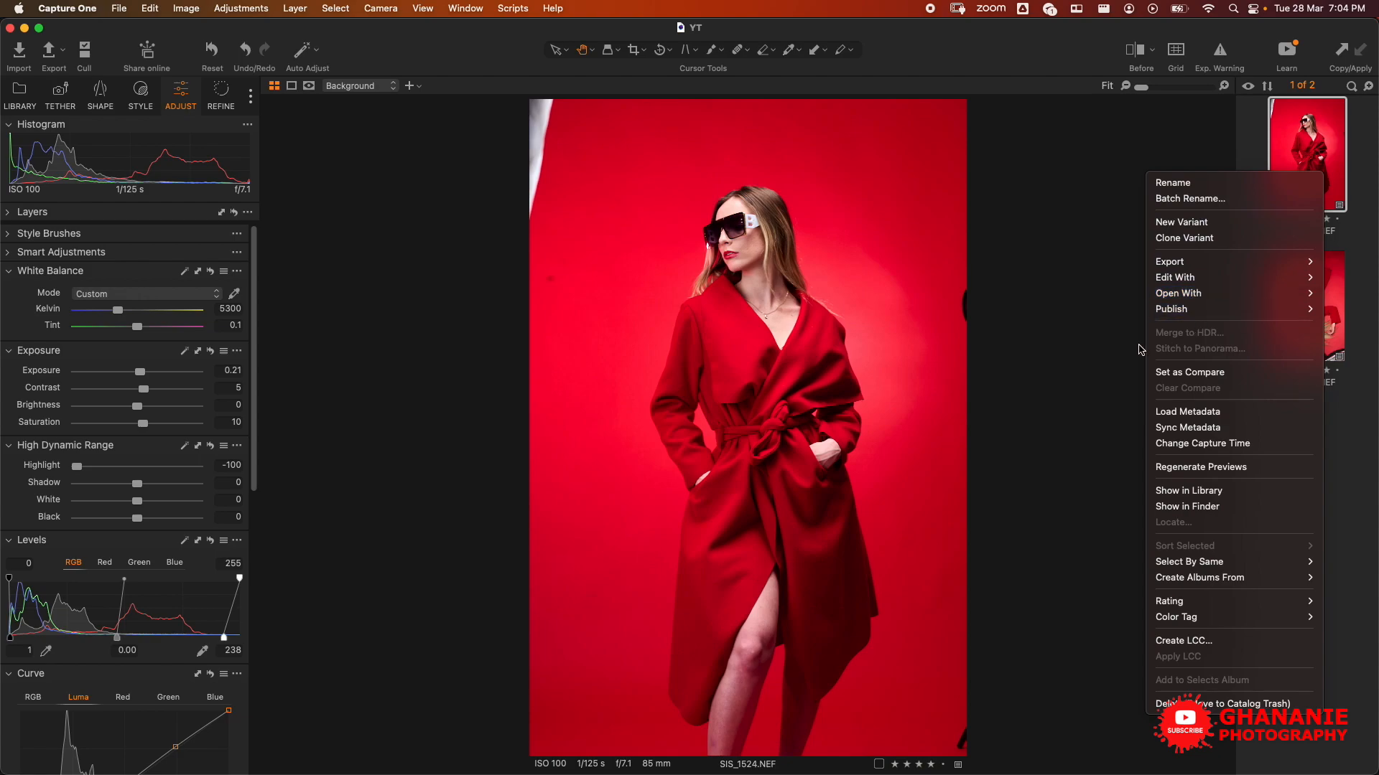
pyautogui.moveTo(1203, 282)
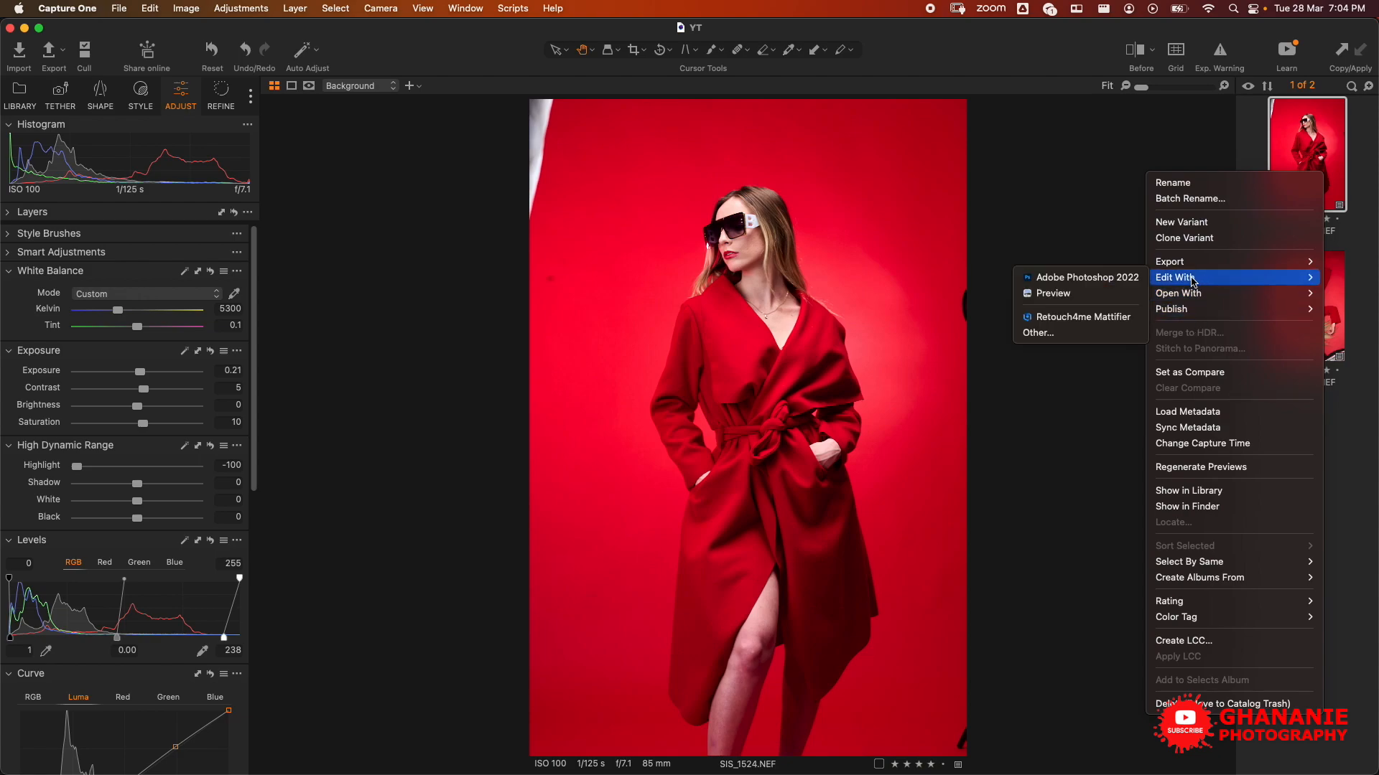
pyautogui.click(1109, 279)
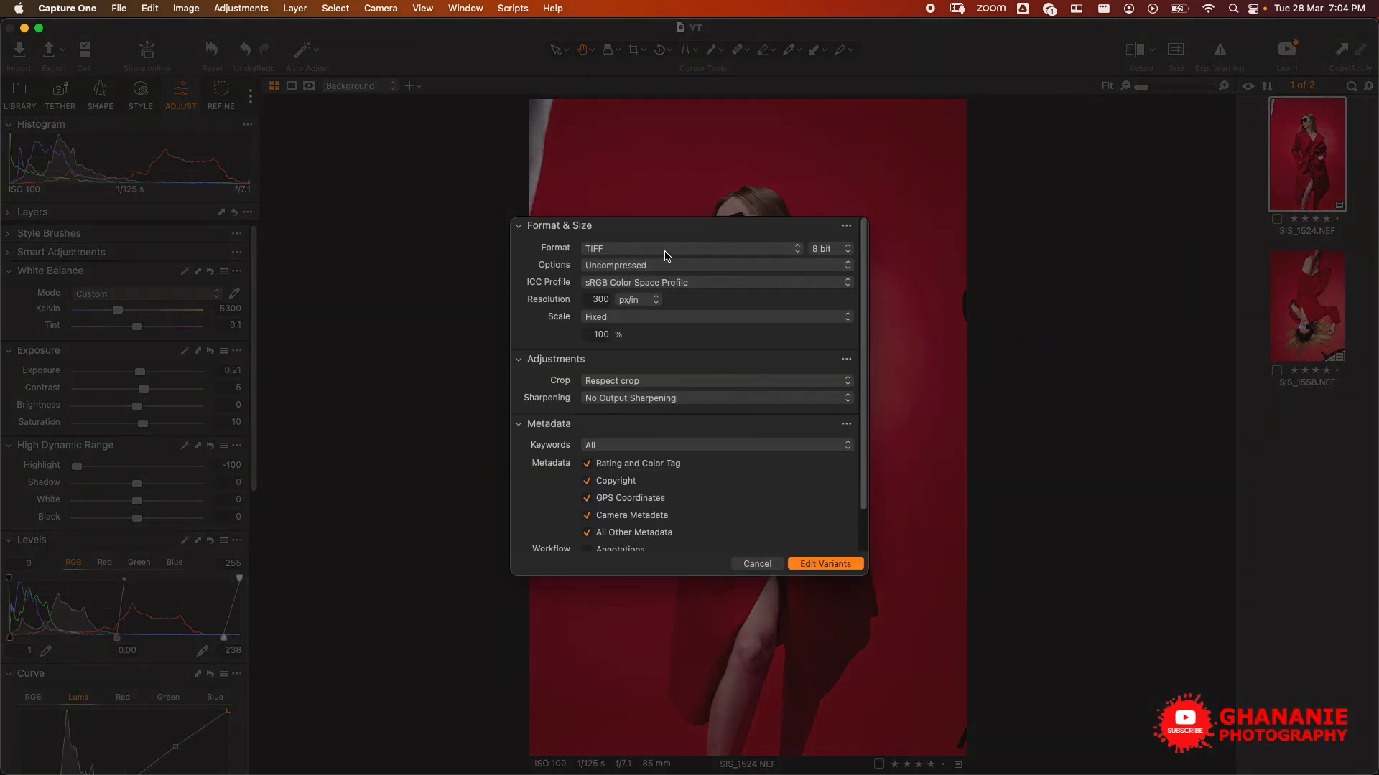
pyautogui.click(796, 247)
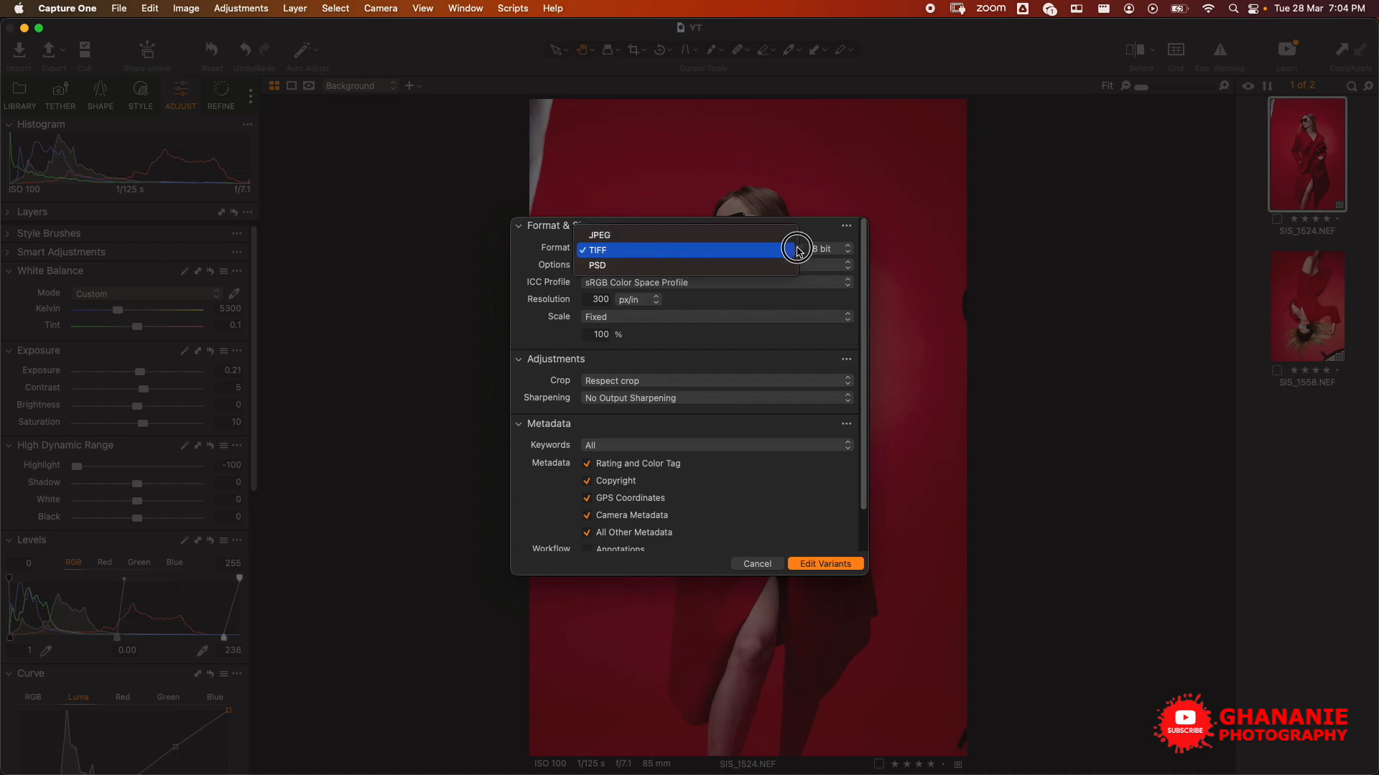
pyautogui.click(738, 250)
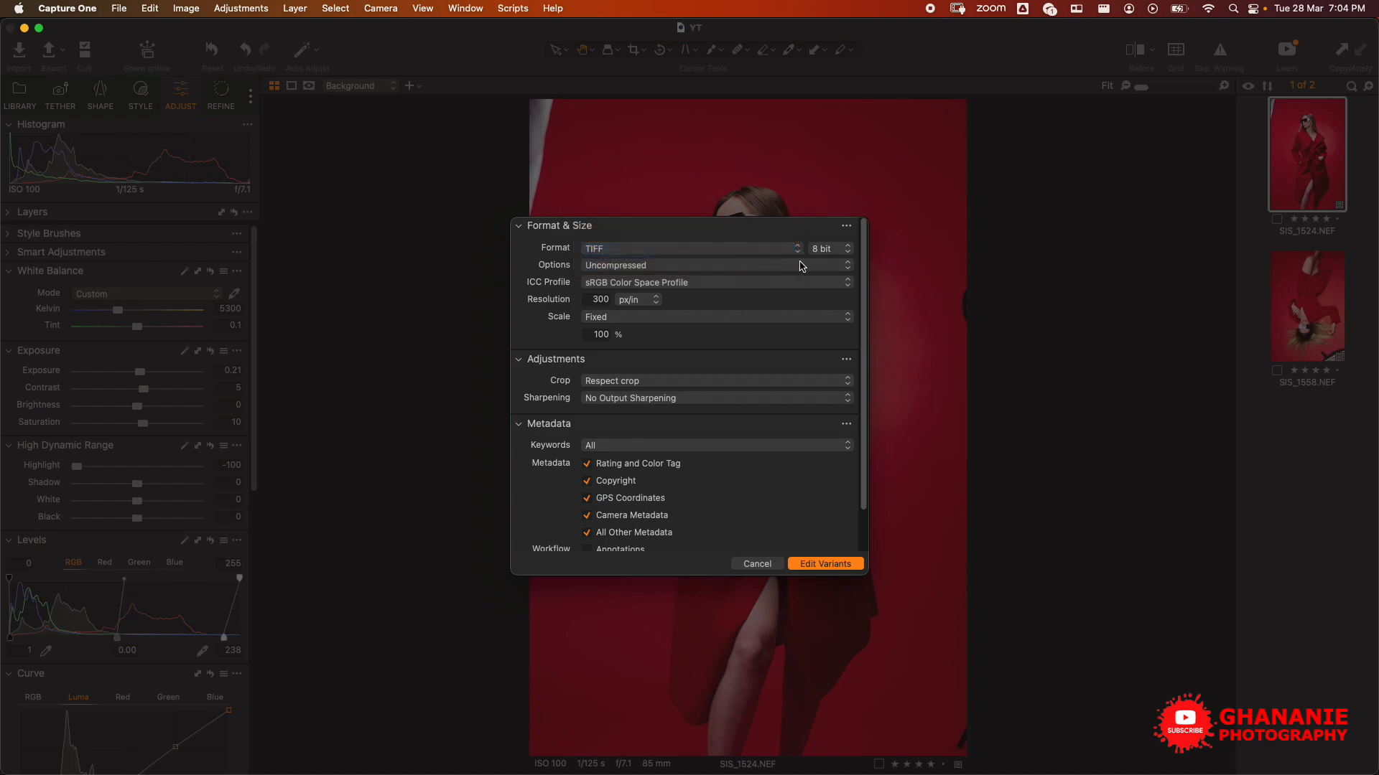
pyautogui.click(849, 250)
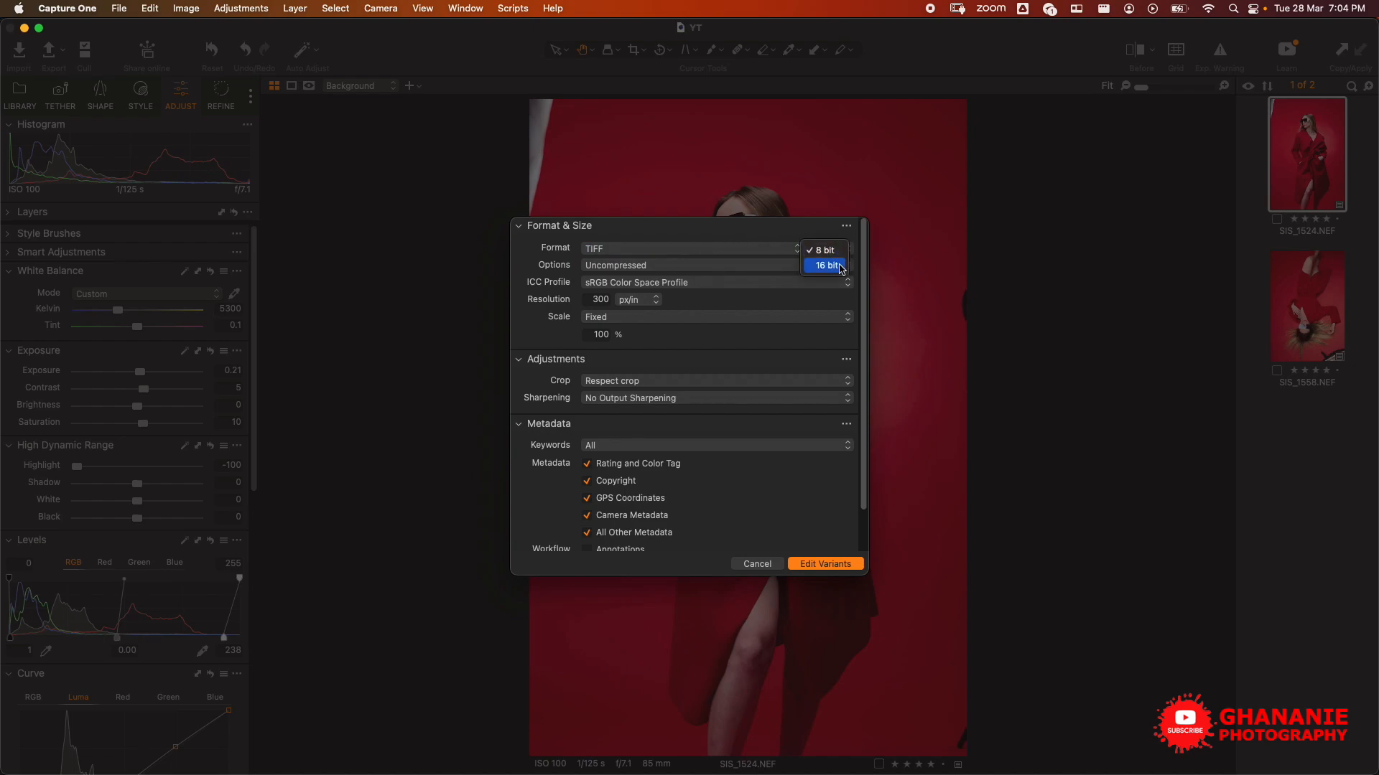
pyautogui.click(832, 252)
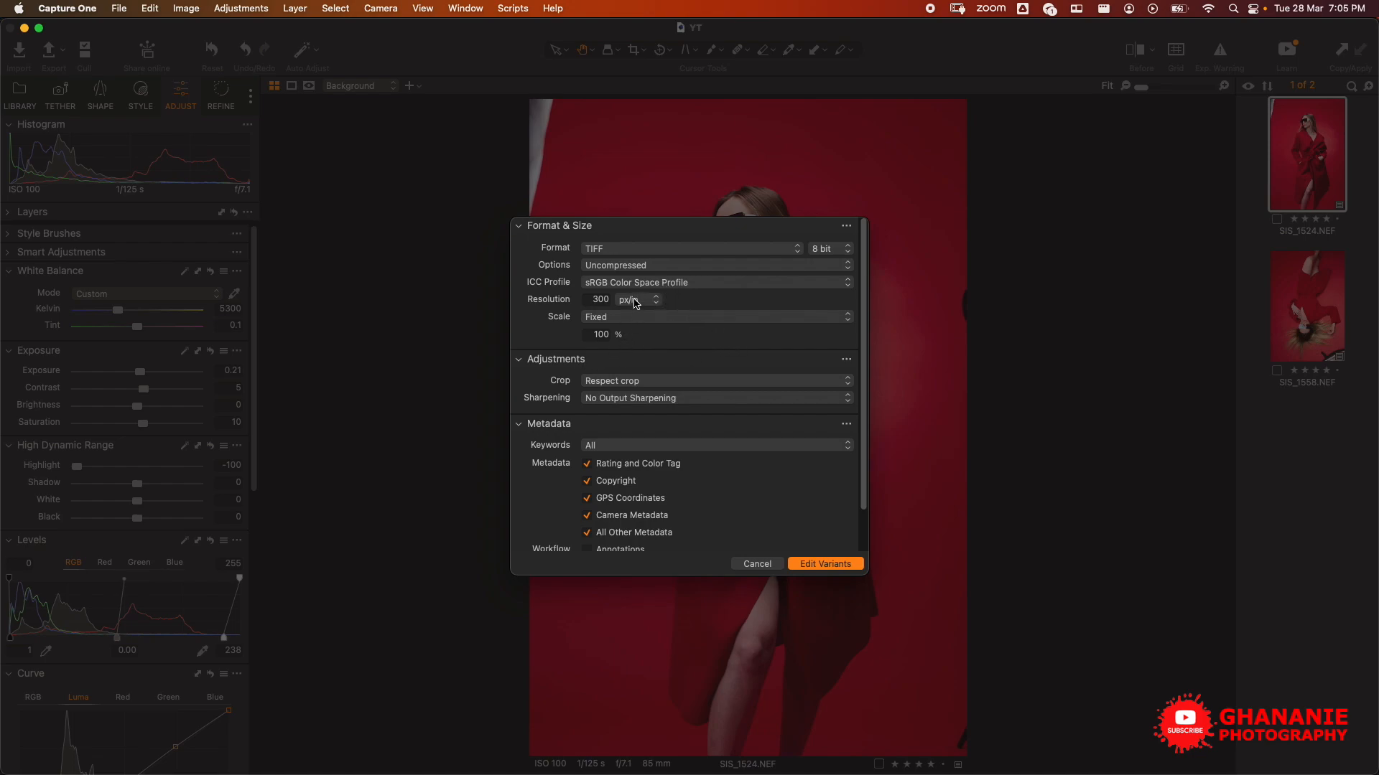
pyautogui.moveTo(868, 448)
pyautogui.mouseDown()
pyautogui.moveTo(867, 508)
pyautogui.moveTo(865, 422)
pyautogui.moveTo(862, 535)
pyautogui.mouseUp()
pyautogui.click(826, 564)
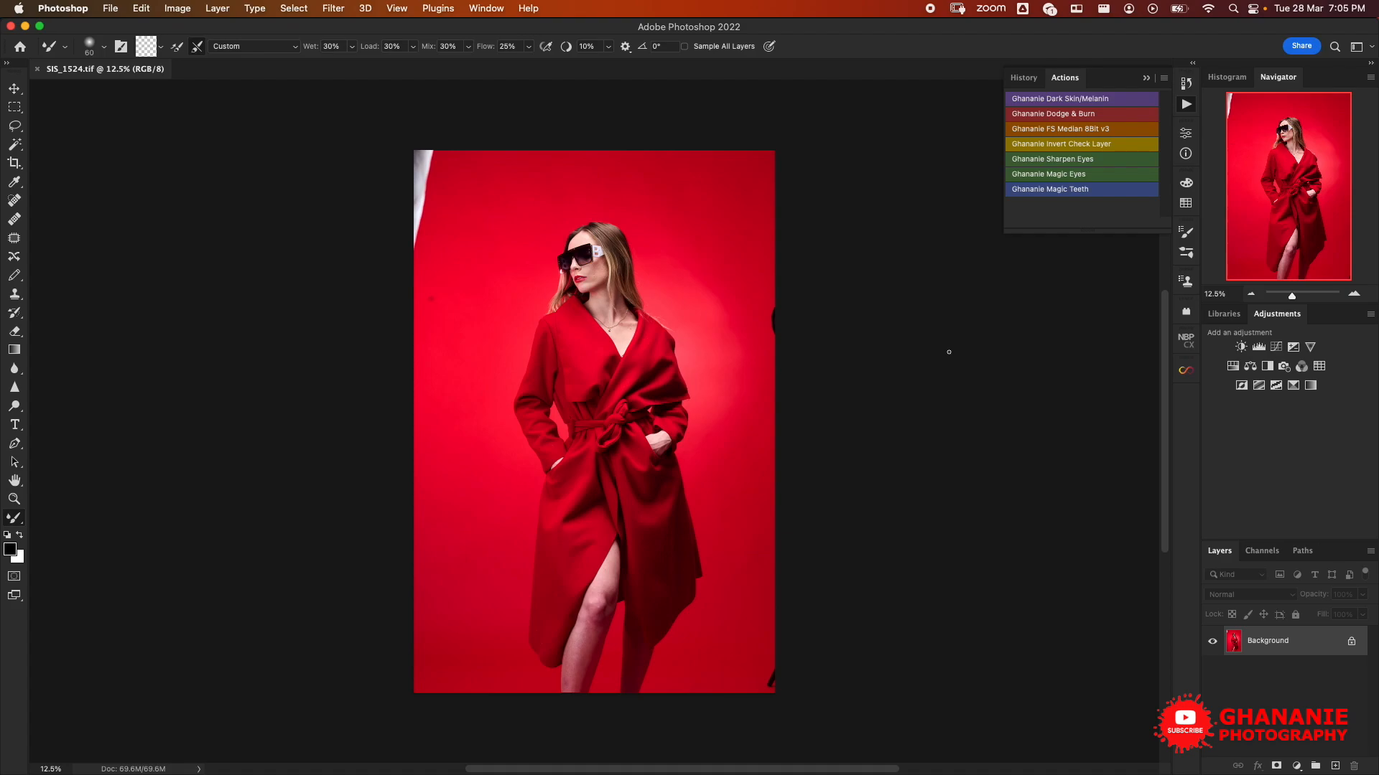
# Step: Examine the photo at 25% for distractions along the backdrop's edges and corners
pyautogui.press('super+equal')
pyautogui.moveTo(627, 287)
pyautogui.mouseDown()
pyautogui.moveTo(739, 410)
pyautogui.moveTo(695, 397)
pyautogui.moveTo(735, 390)
pyautogui.mouseUp()
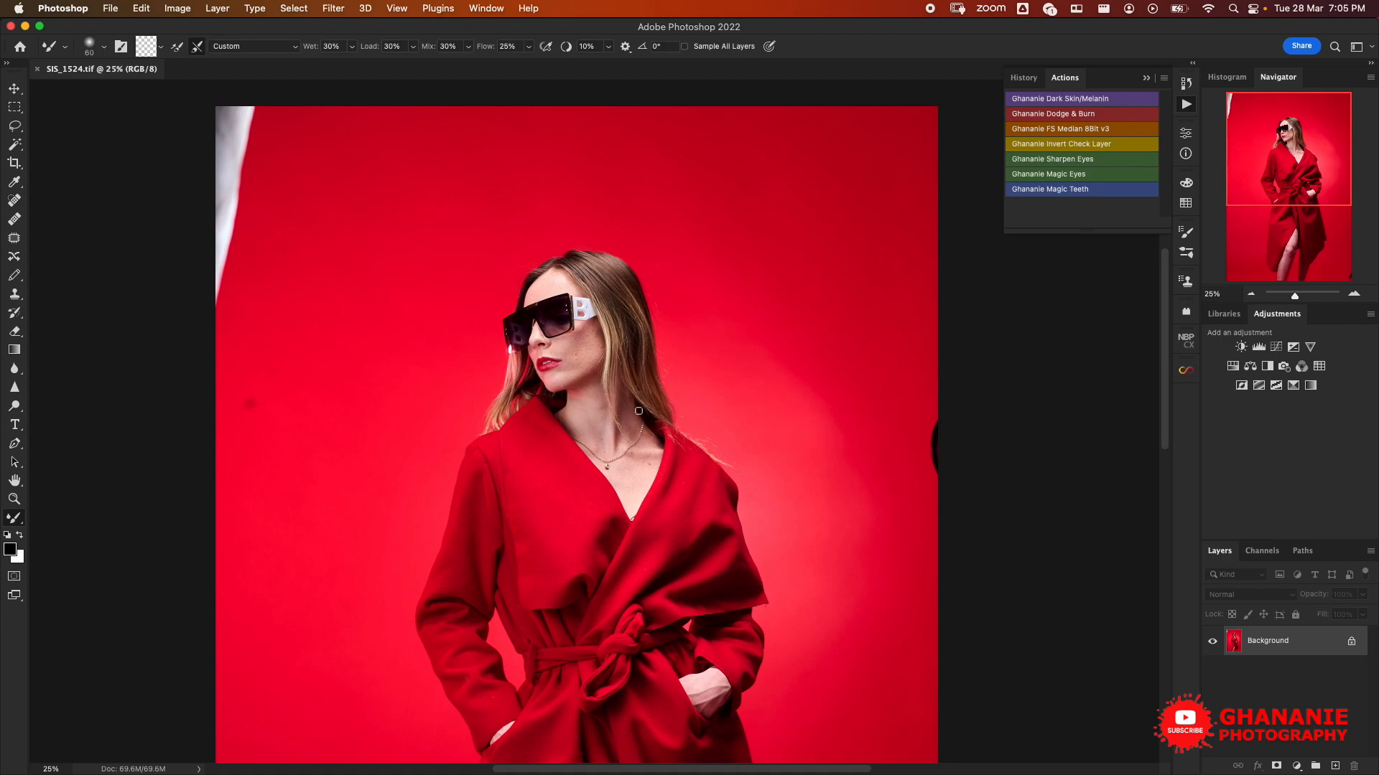
pyautogui.moveTo(680, 330)
pyautogui.mouseDown()
pyautogui.moveTo(757, 398)
pyautogui.moveTo(776, 367)
pyautogui.moveTo(747, 385)
pyautogui.mouseUp()
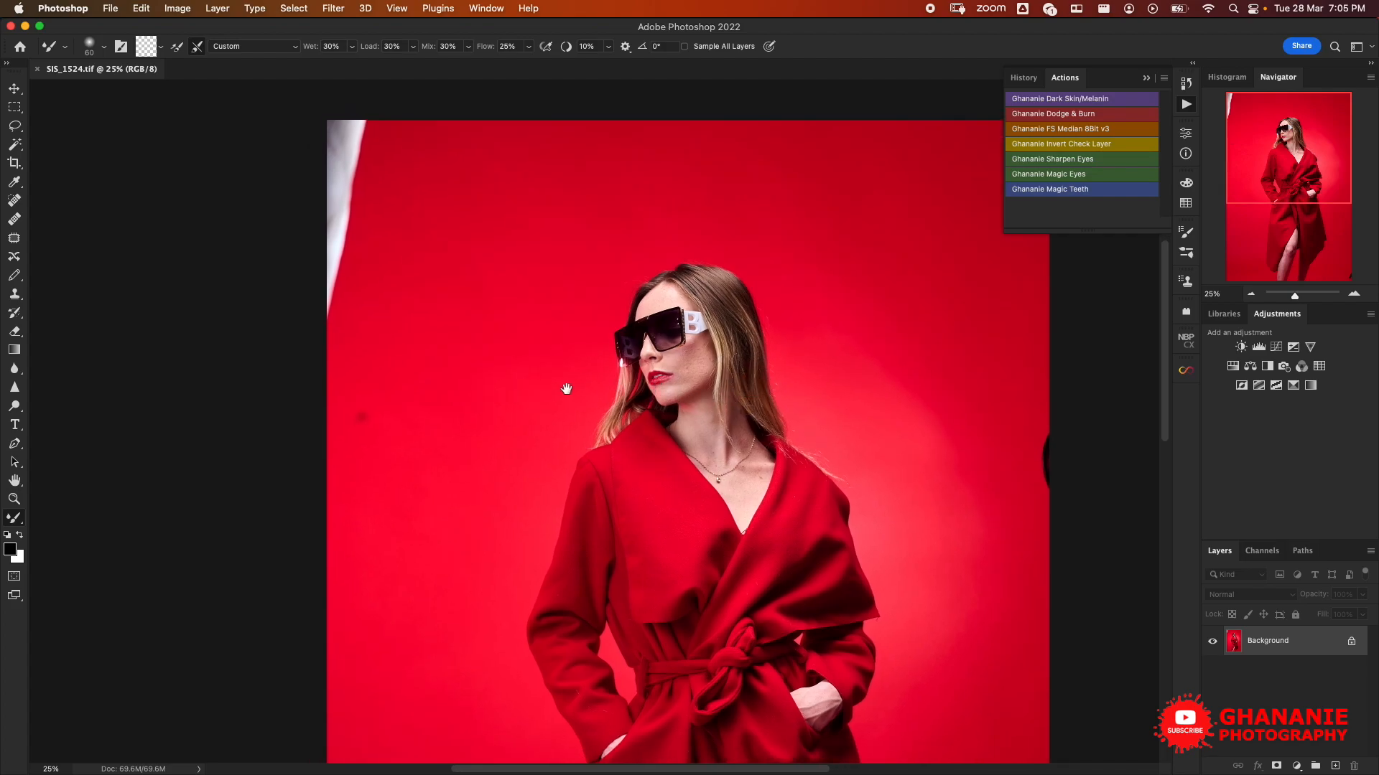
pyautogui.moveTo(570, 357); pyautogui.dragTo(567, 387)
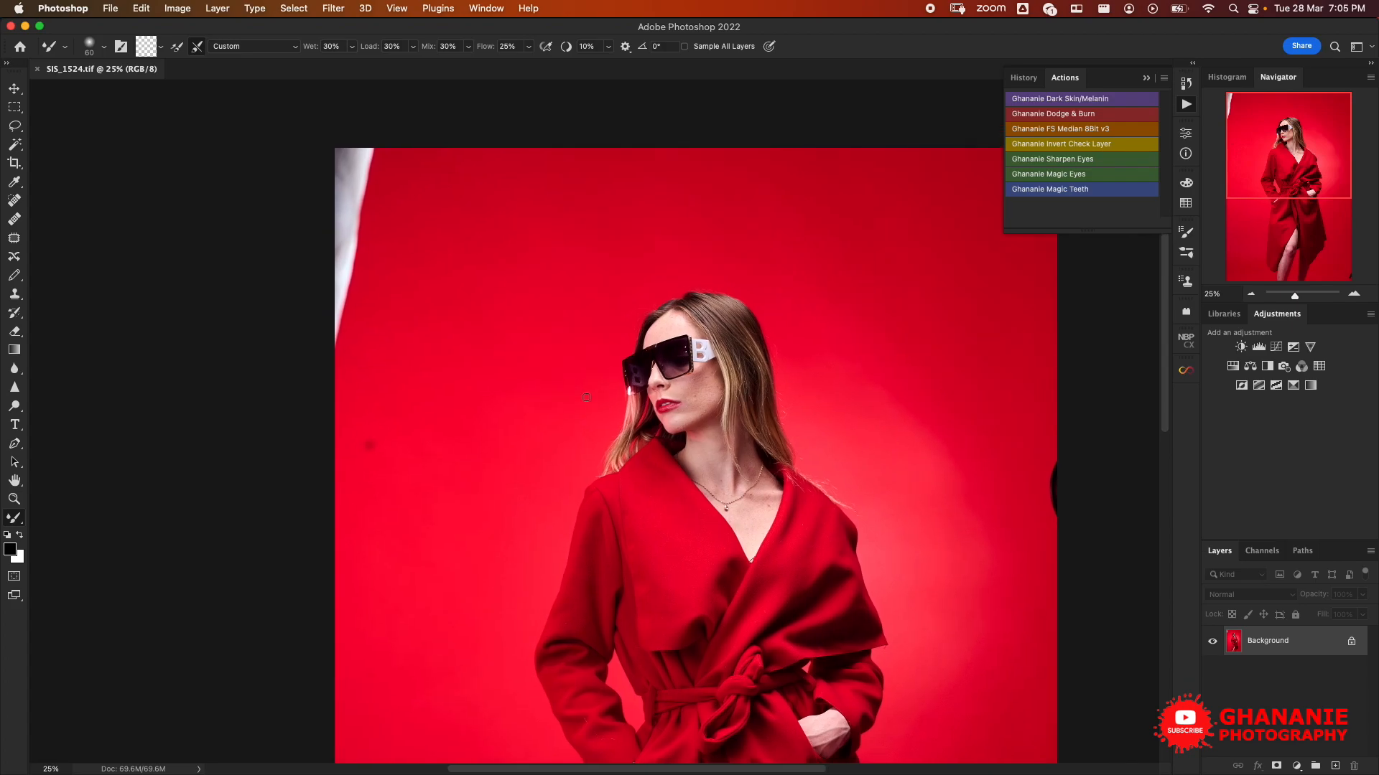
pyautogui.scroll(-15, 665, 377)
pyautogui.hscroll(4, 665, 377)
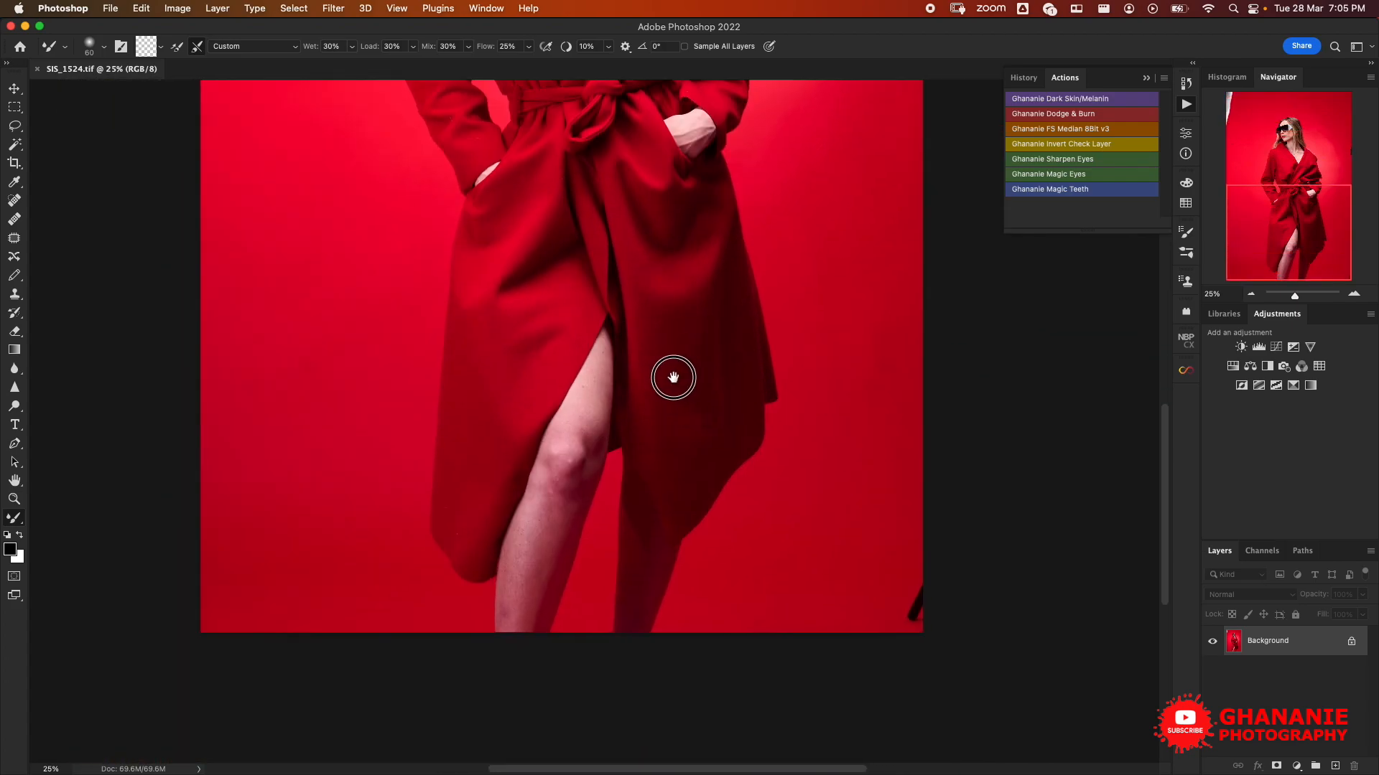
pyautogui.hscroll(3, 830, 523)
pyautogui.scroll(-1, 830, 523)
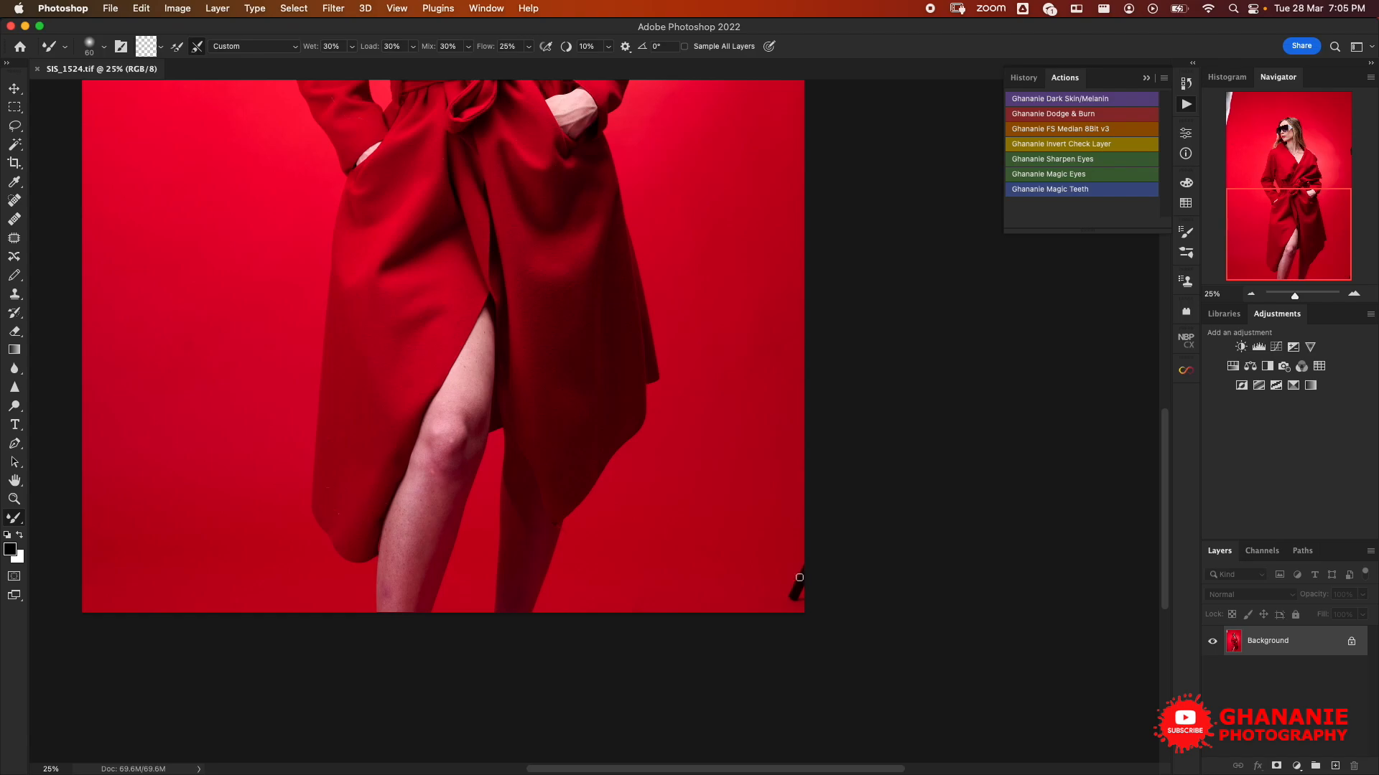
pyautogui.scroll(18, 800, 503)
pyautogui.hscroll(-3, 799, 504)
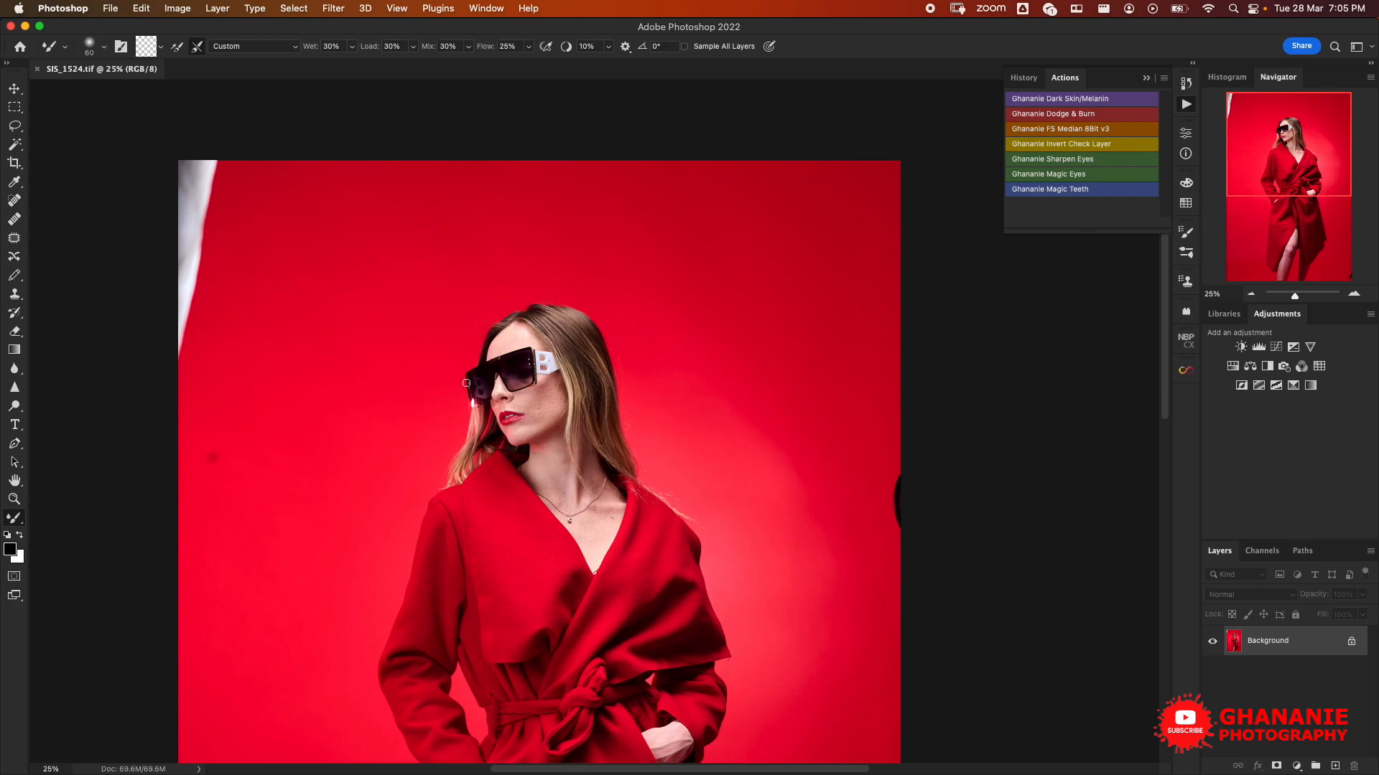
# Step: Remove the white strip in the photo's upper-left corner and the backdrop spot below it with the Spot Healing Brush at size 500
pyautogui.press('j')
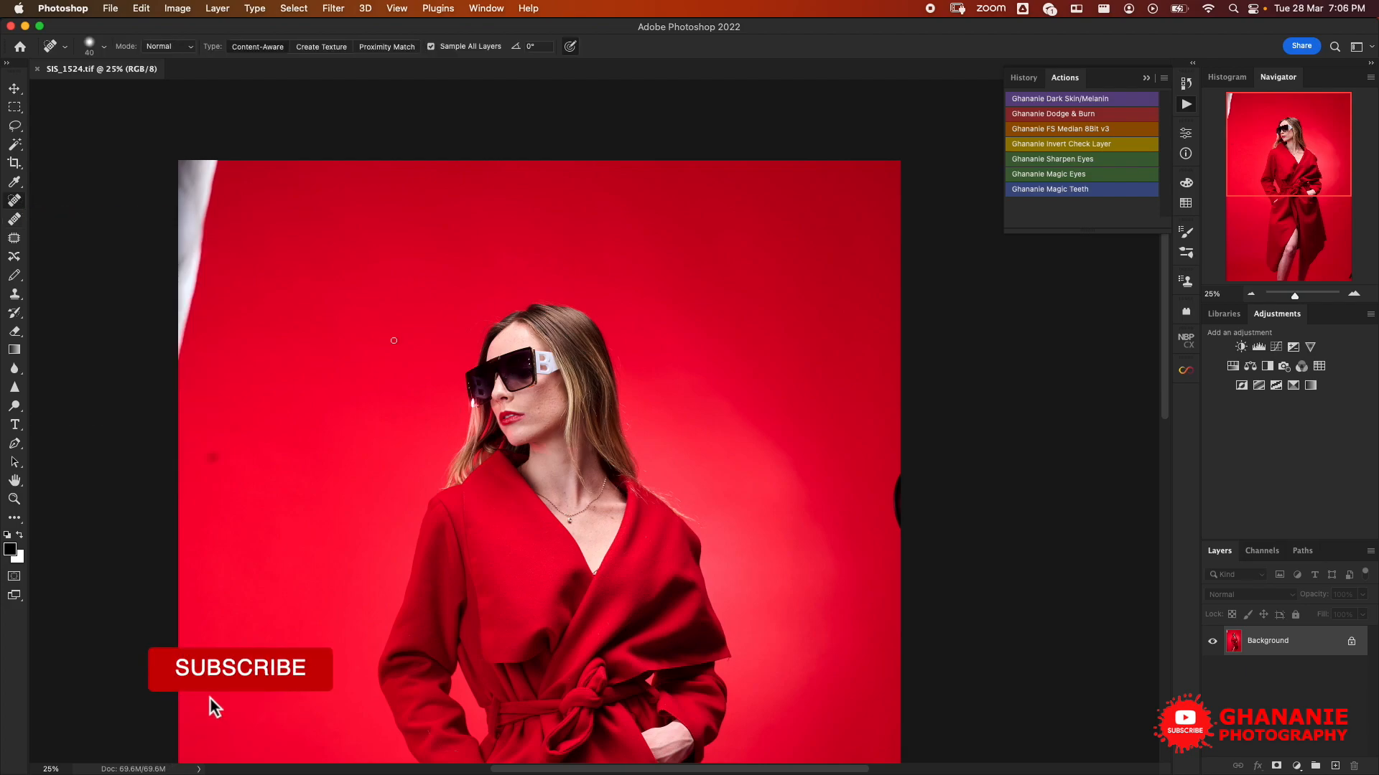
pyautogui.press(']')
pyautogui.press(']')
pyautogui.press(']')
pyautogui.press(']')
pyautogui.press(']')
pyautogui.press(']')
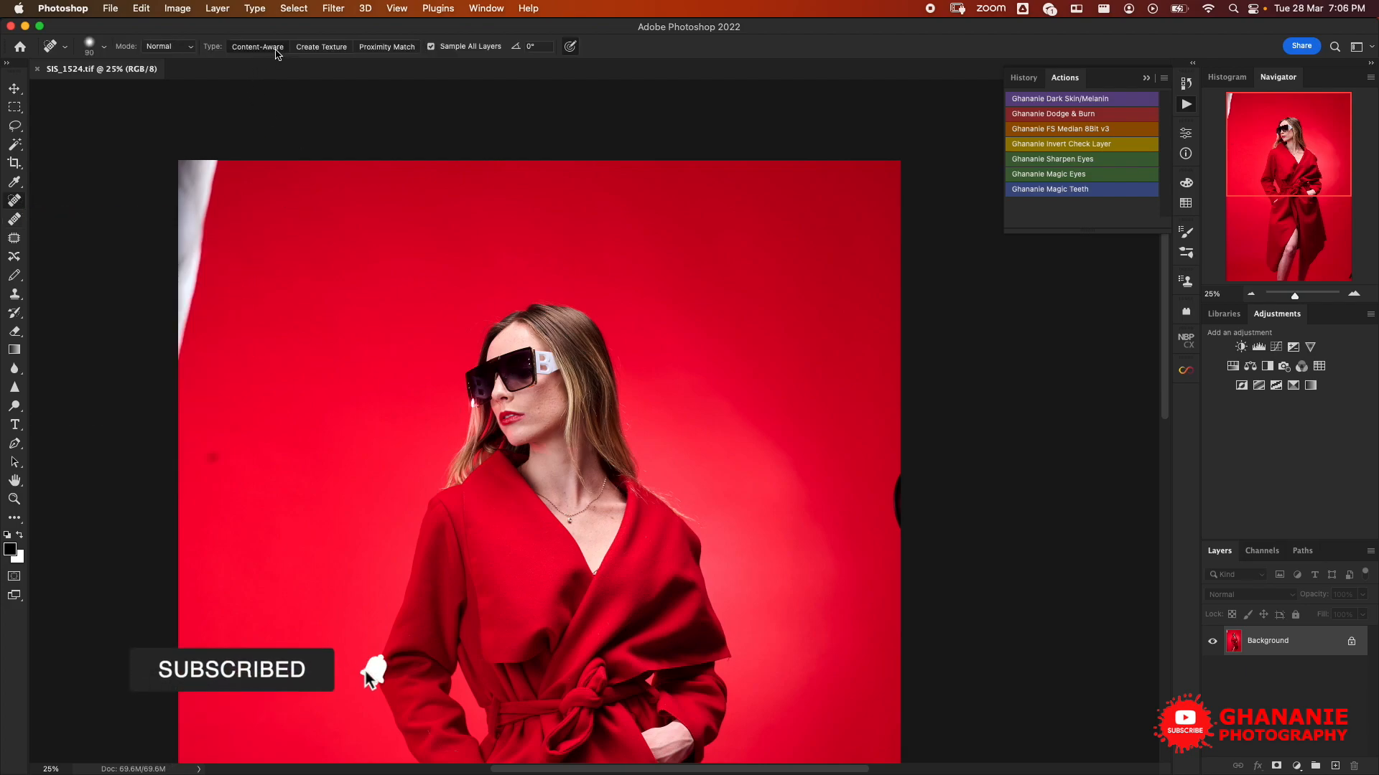
pyautogui.press(']')
pyautogui.press(']')
pyautogui.press(']')
pyautogui.press(']')
pyautogui.press(']')
pyautogui.press(']')
pyautogui.press(']')
pyautogui.press(']')
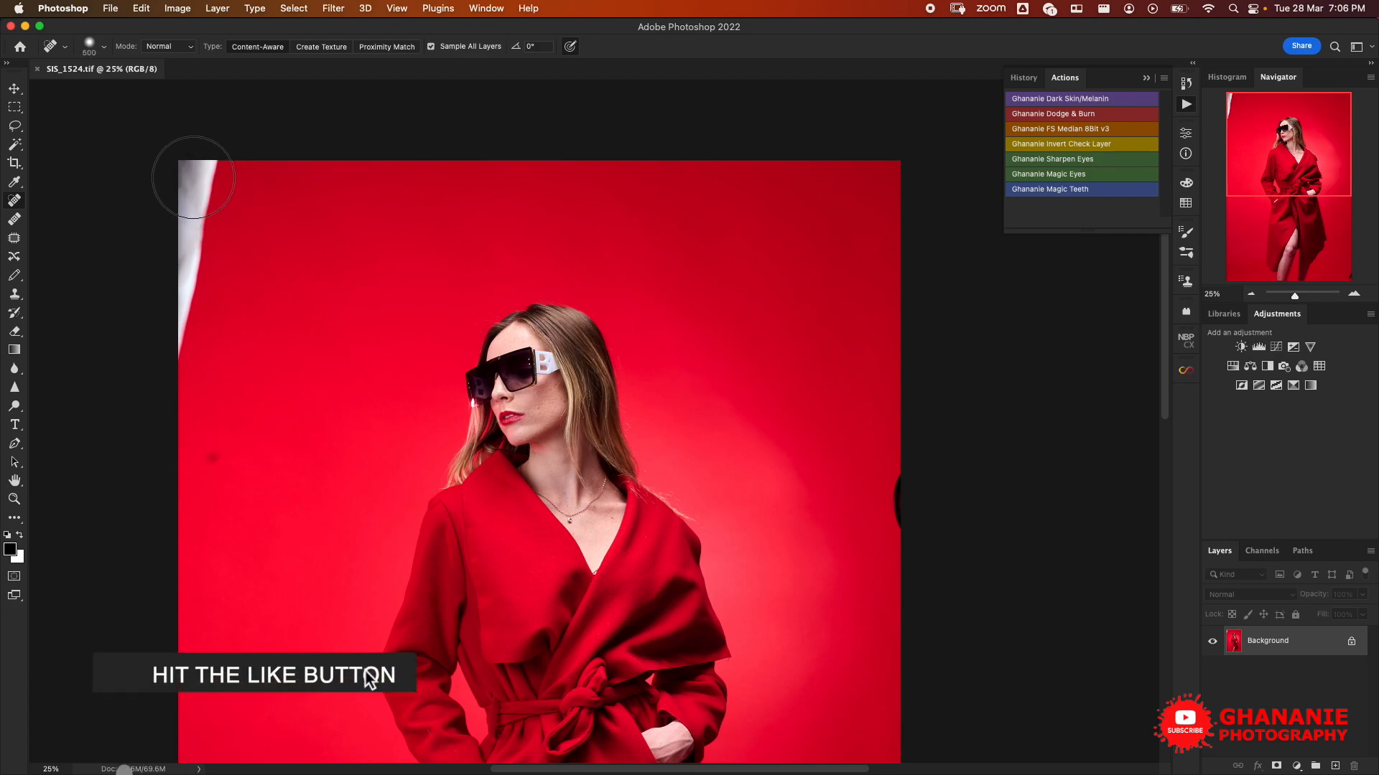
pyautogui.moveTo(206, 165)
pyautogui.mouseDown()
pyautogui.moveTo(179, 179)
pyautogui.moveTo(191, 175)
pyautogui.moveTo(163, 299)
pyautogui.moveTo(200, 191)
pyautogui.mouseUp()
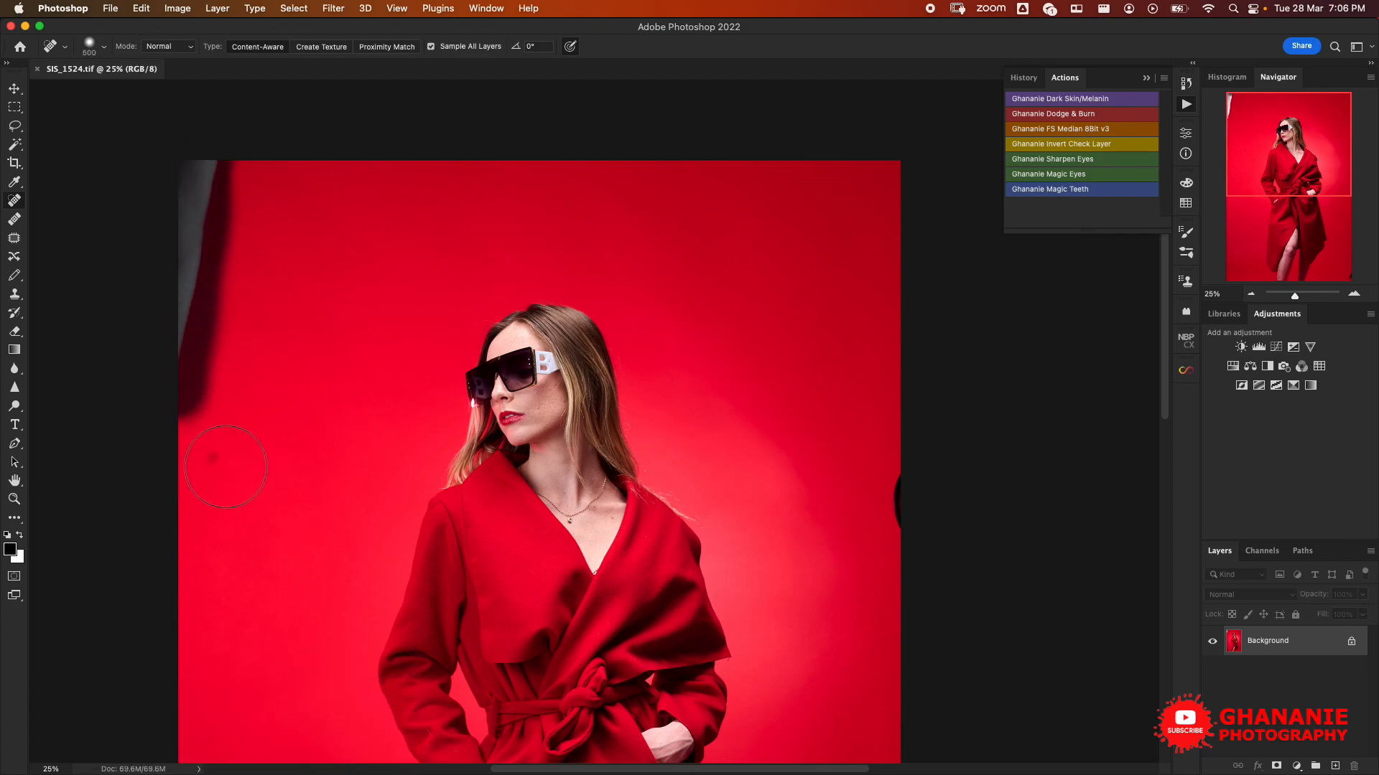
pyautogui.click(209, 460)
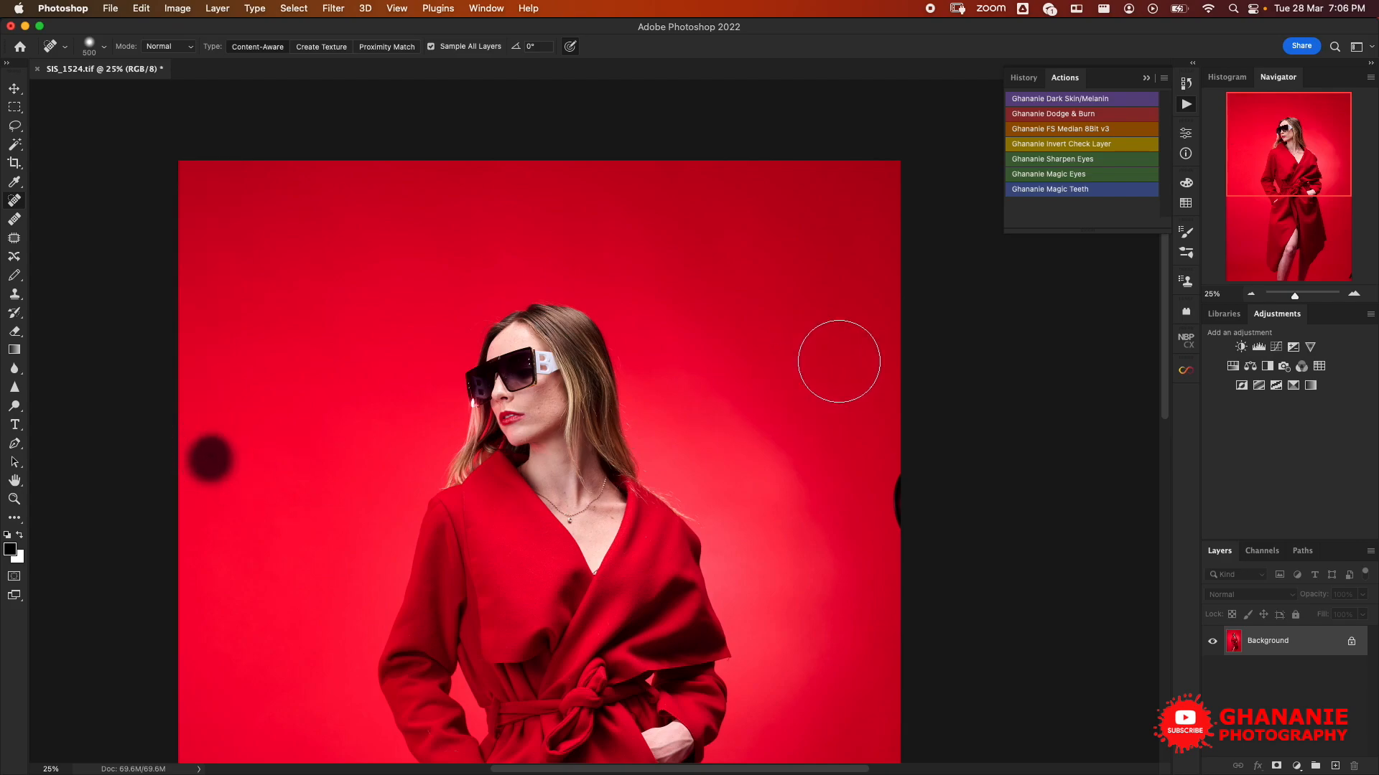
# Step: Heal the dark objects at the photo's right edge and lower-right corner, plus remaining marks on the red backdrop
pyautogui.hscroll(5, 595, 408)
pyautogui.scroll(-3, 594, 408)
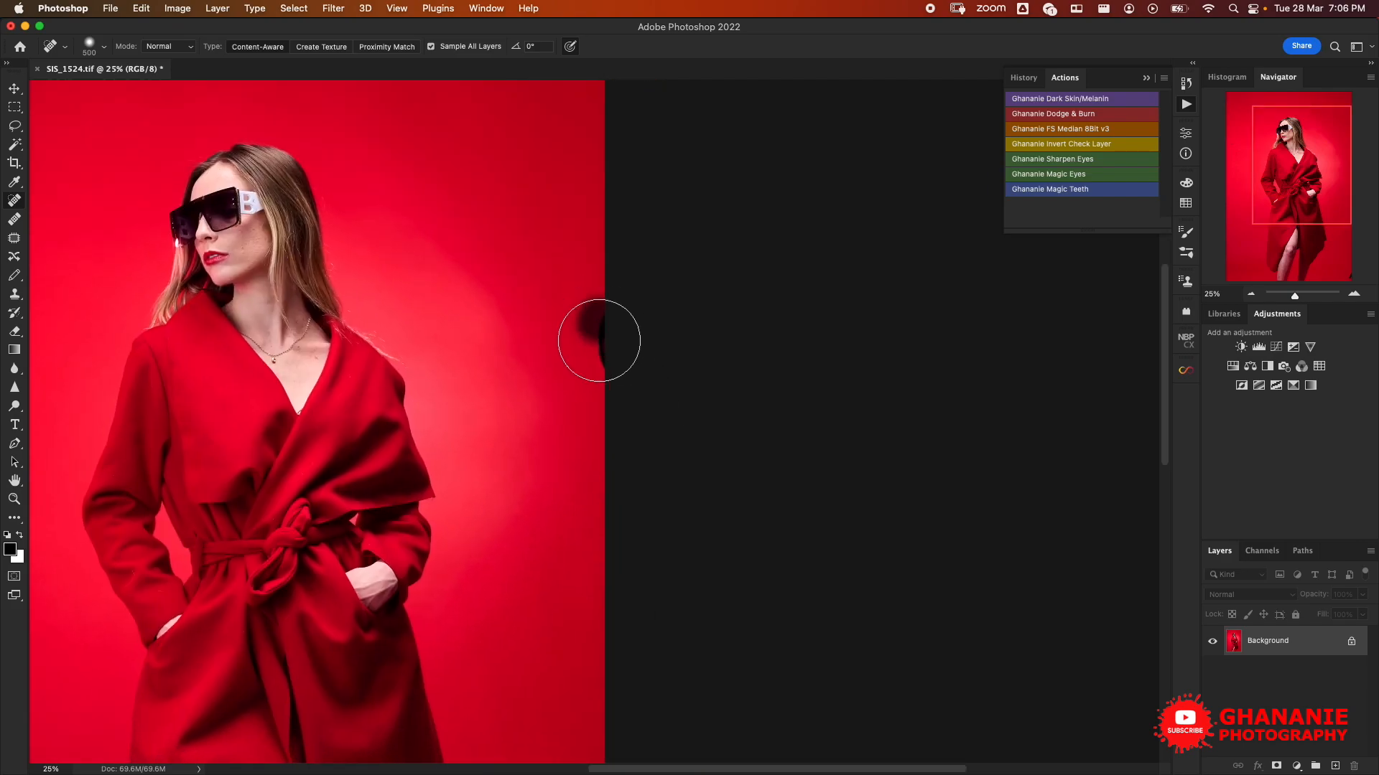
pyautogui.moveTo(600, 505); pyautogui.dragTo(639, 244)
pyautogui.click(644, 495)
pyautogui.click(557, 480)
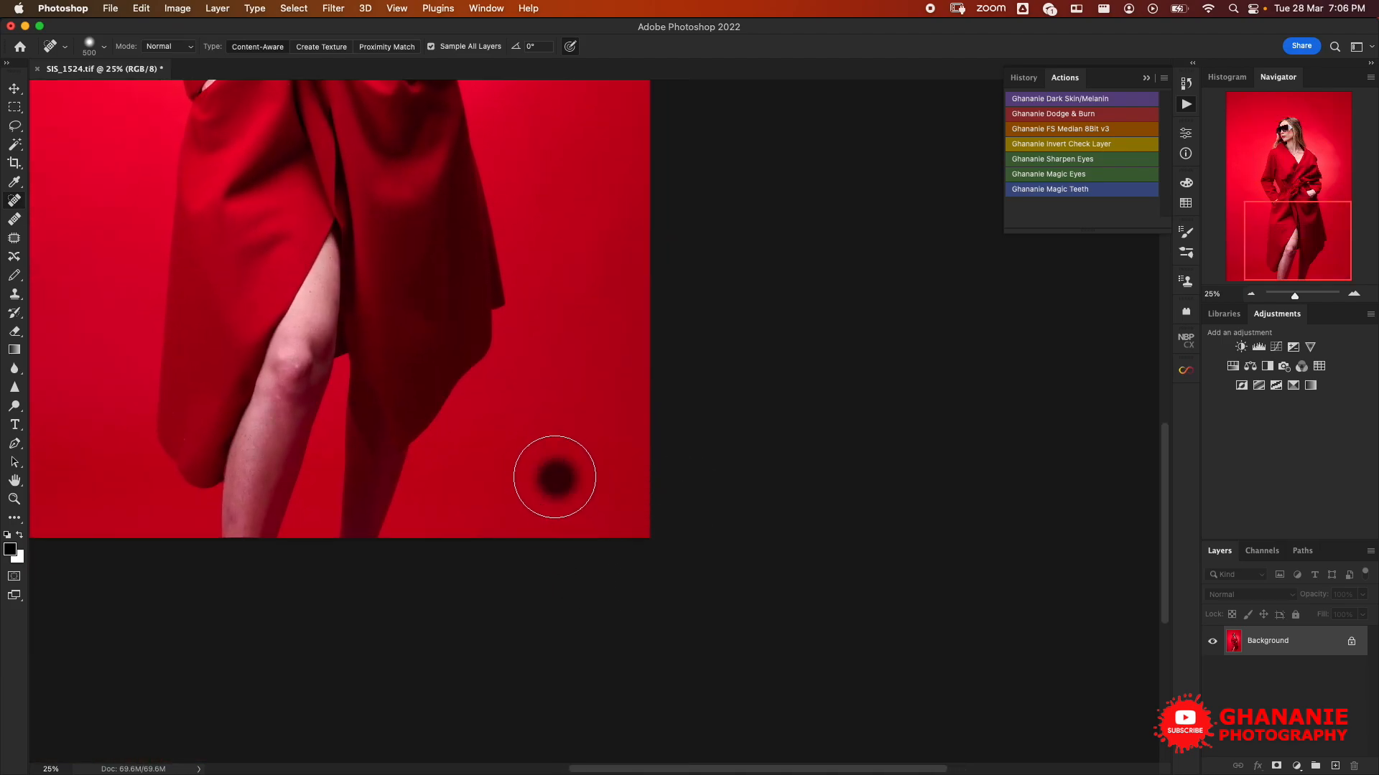
pyautogui.moveTo(473, 454); pyautogui.dragTo(515, 499)
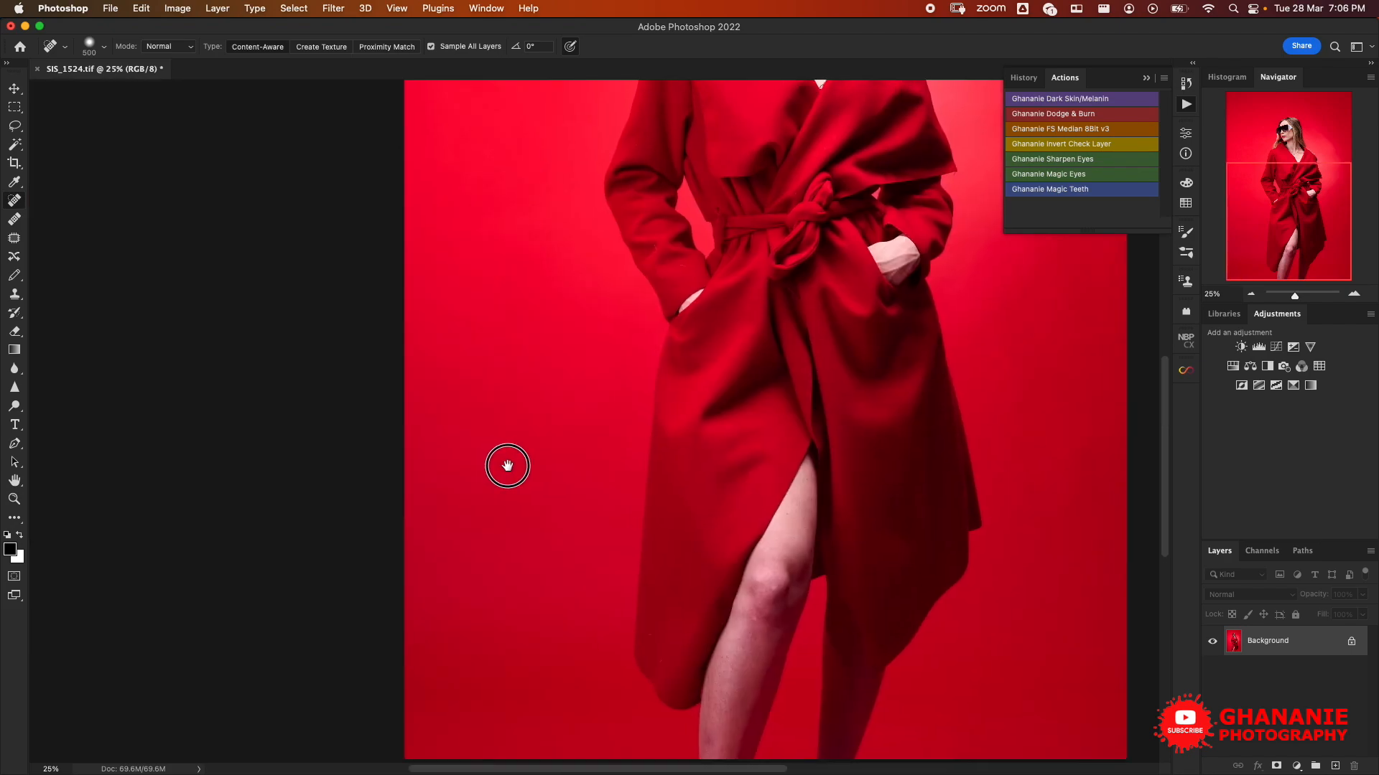
pyautogui.moveTo(549, 316); pyautogui.dragTo(511, 485)
pyautogui.click(159, 370)
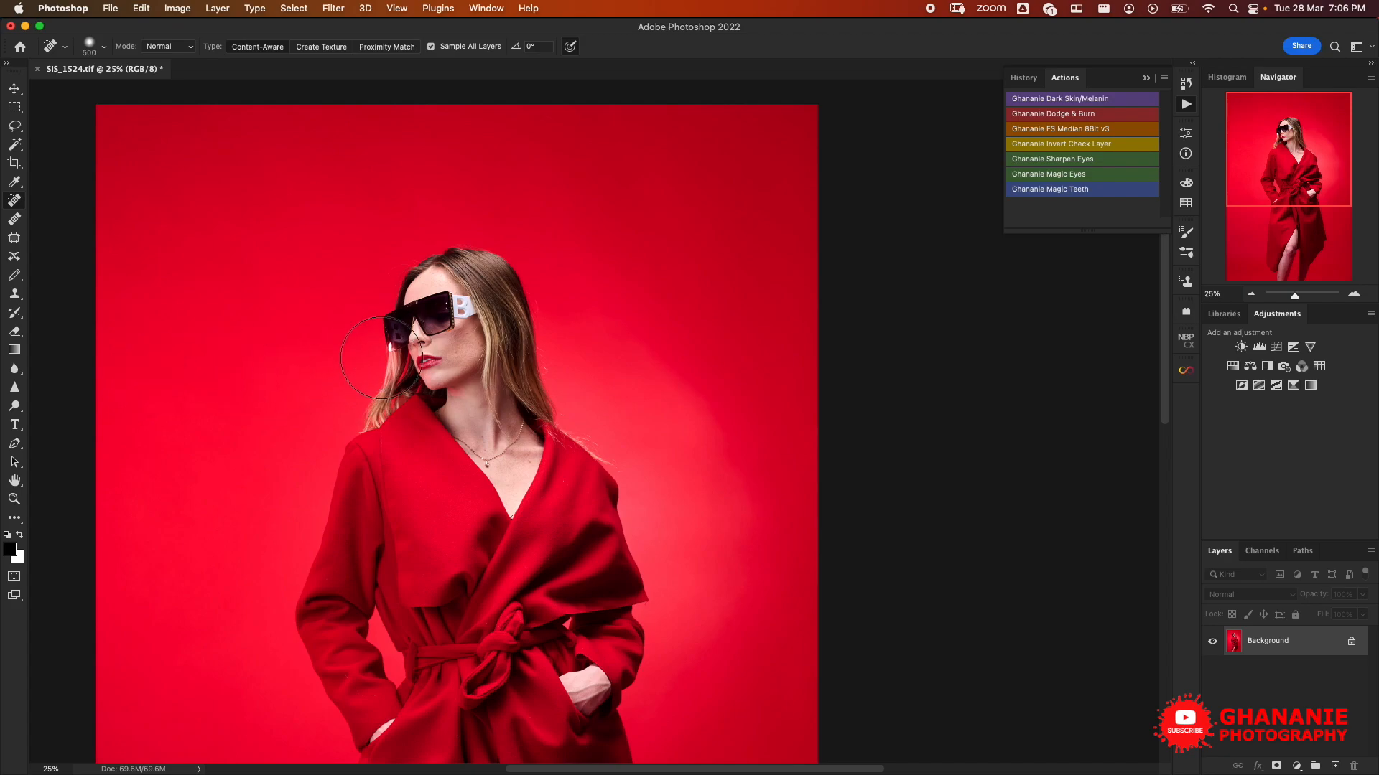
pyautogui.press('super+minus')
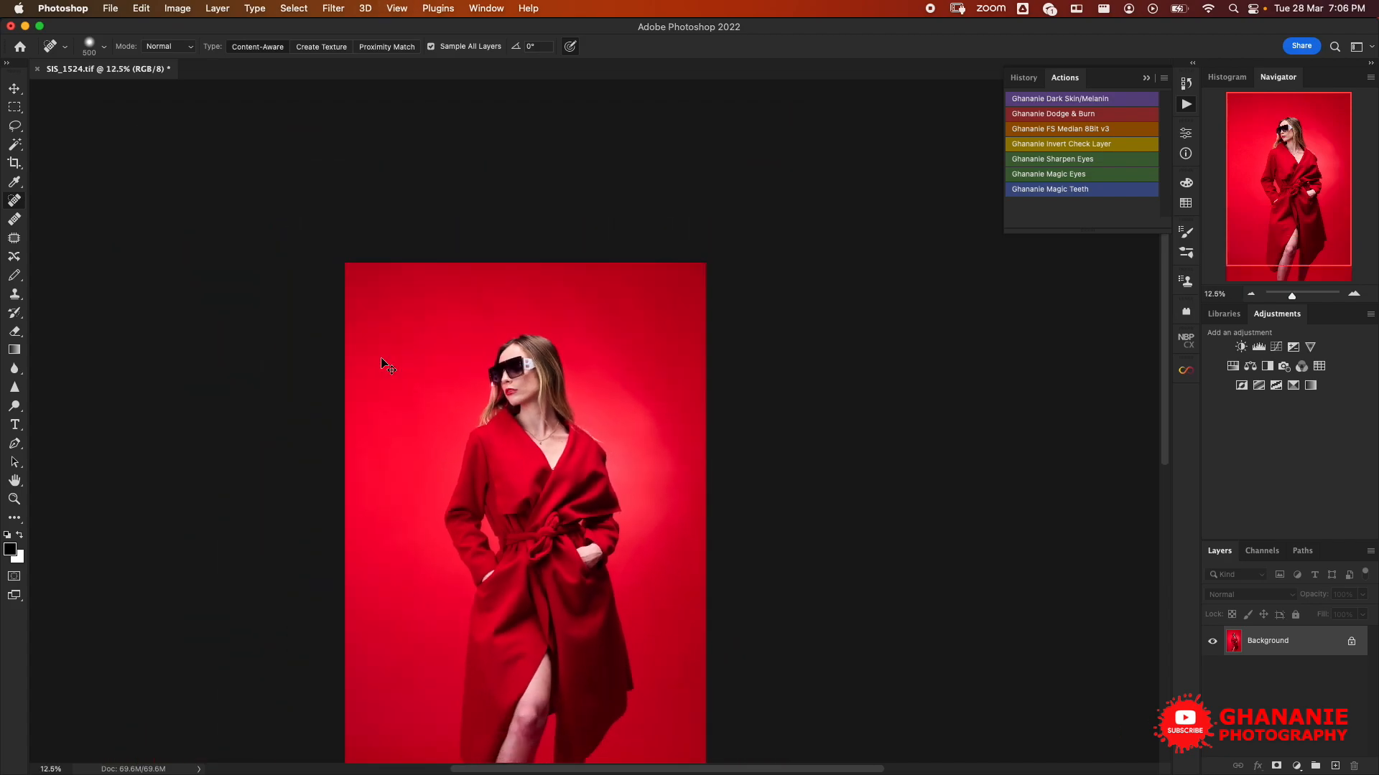
pyautogui.moveTo(618, 522)
pyautogui.mouseDown()
pyautogui.moveTo(616, 372)
pyautogui.moveTo(607, 407)
pyautogui.mouseUp()
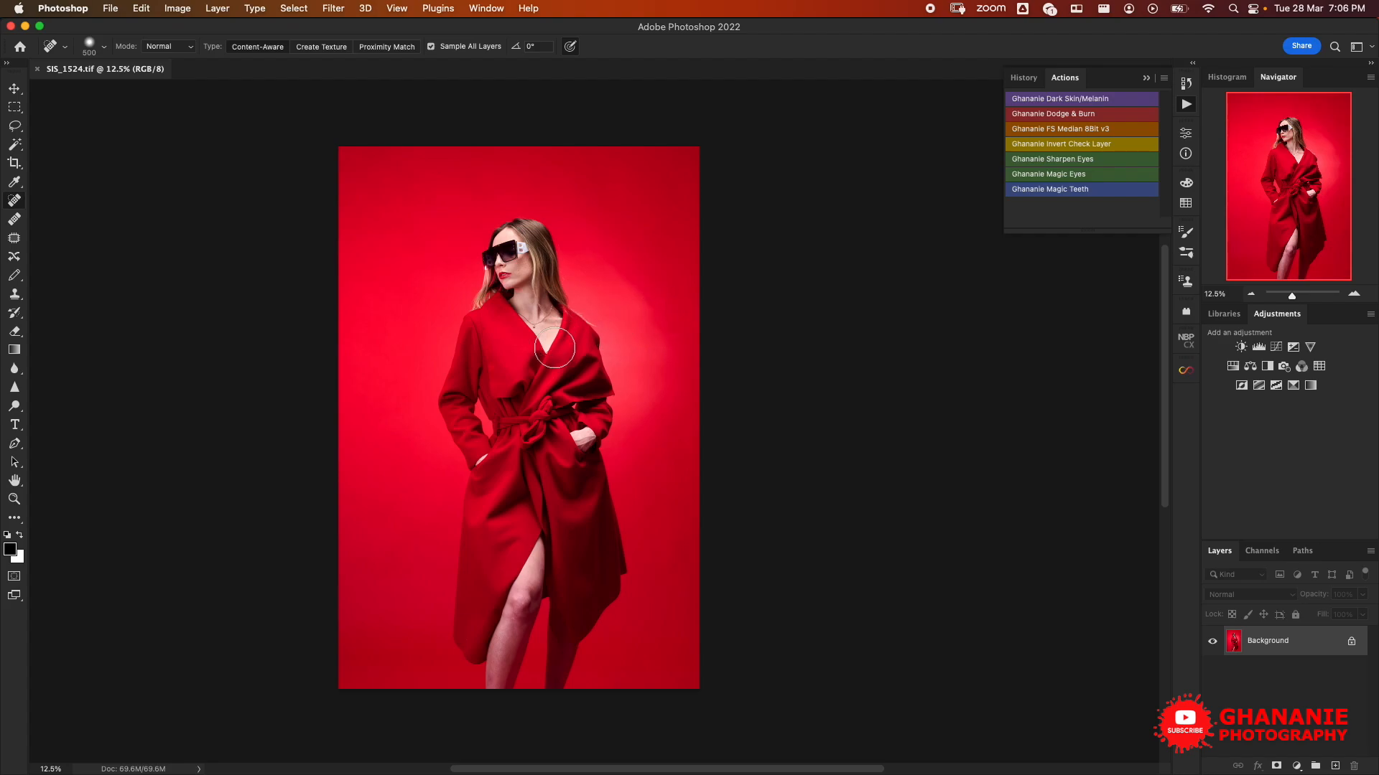
pyautogui.moveTo(603, 441)
pyautogui.mouseDown()
pyautogui.moveTo(615, 455)
pyautogui.moveTo(620, 445)
pyautogui.mouseUp()
pyautogui.moveTo(596, 390); pyautogui.dragTo(584, 396)
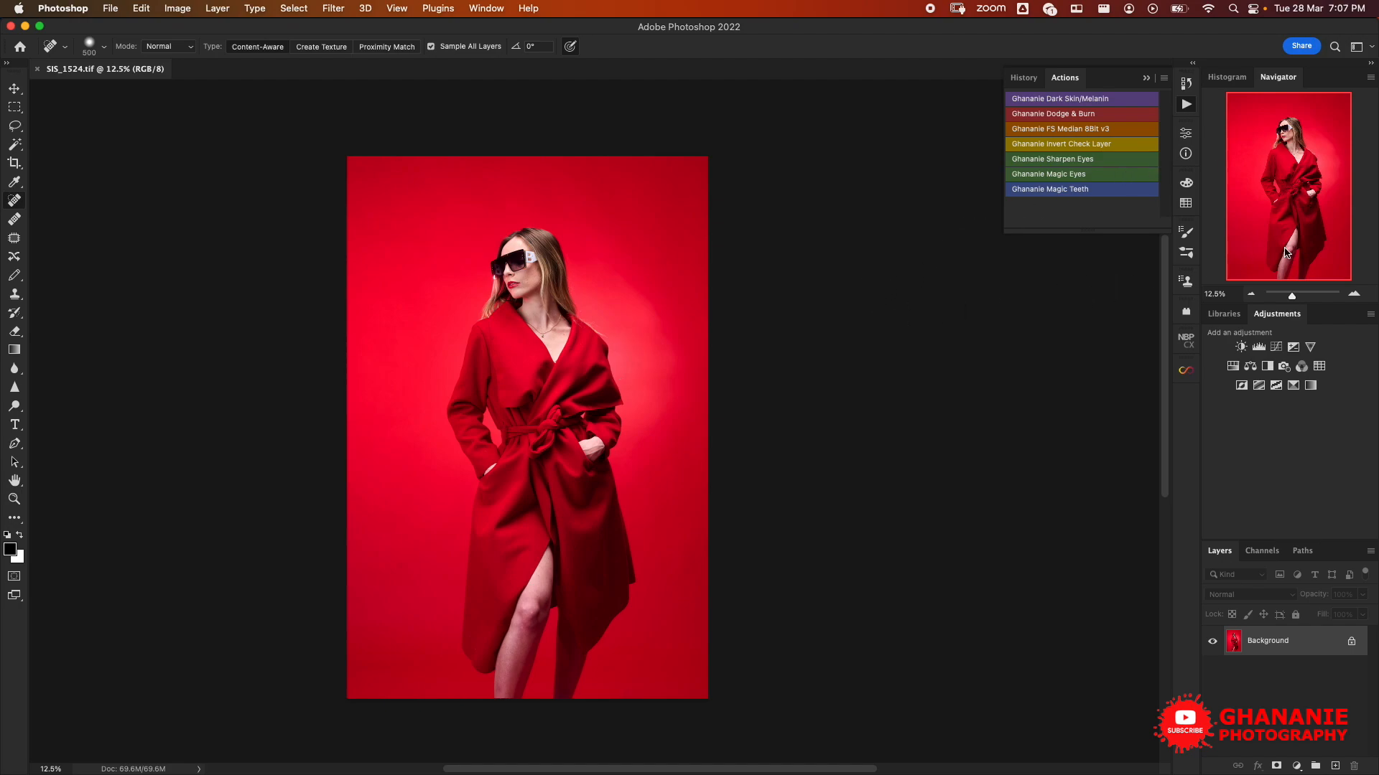
pyautogui.hscroll(-5, 400, 428)
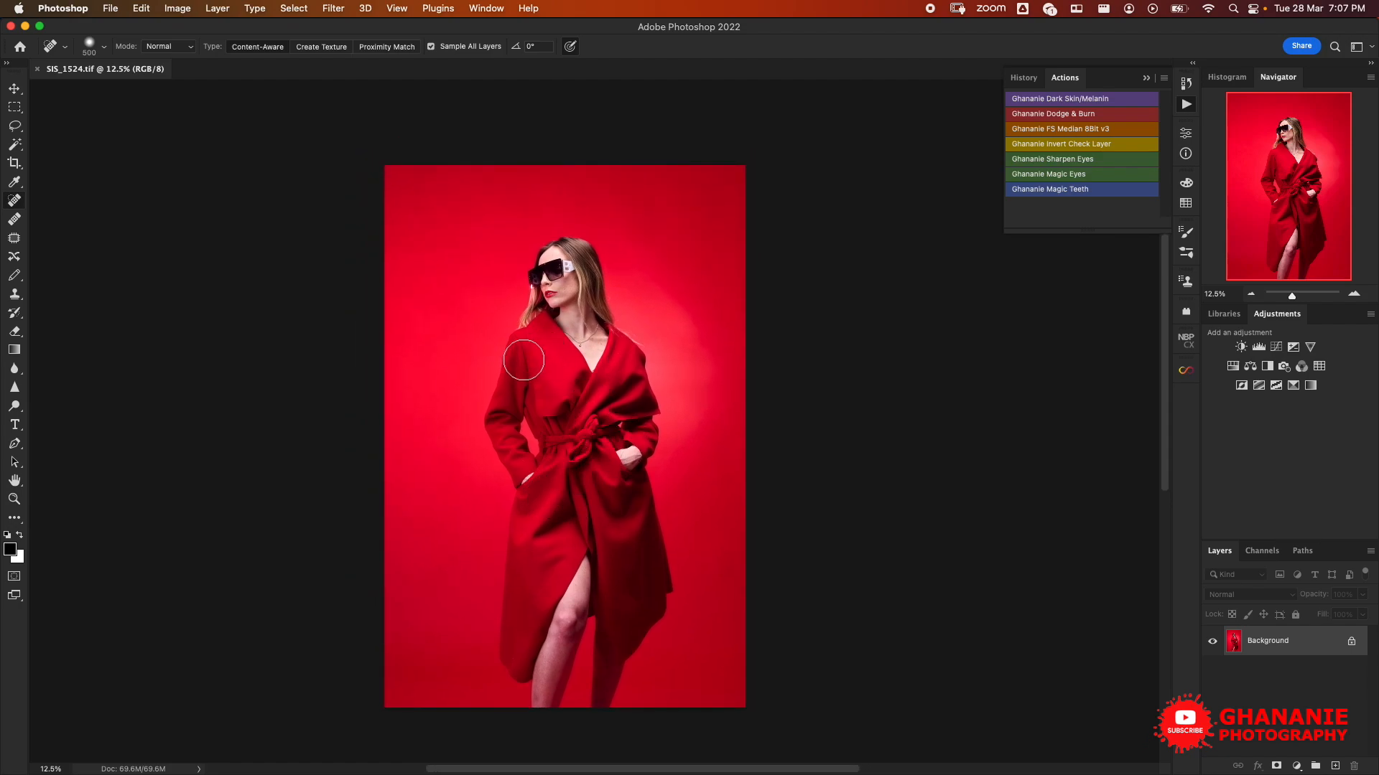
# Step: Examine the model's face, hair, neckline and coat at up to 66.67% for blemishes and stray hairs
pyautogui.press('super+plus')
pyautogui.press('super+plus')
pyautogui.press('super+plus')
pyautogui.moveTo(631, 277); pyautogui.dragTo(650, 417)
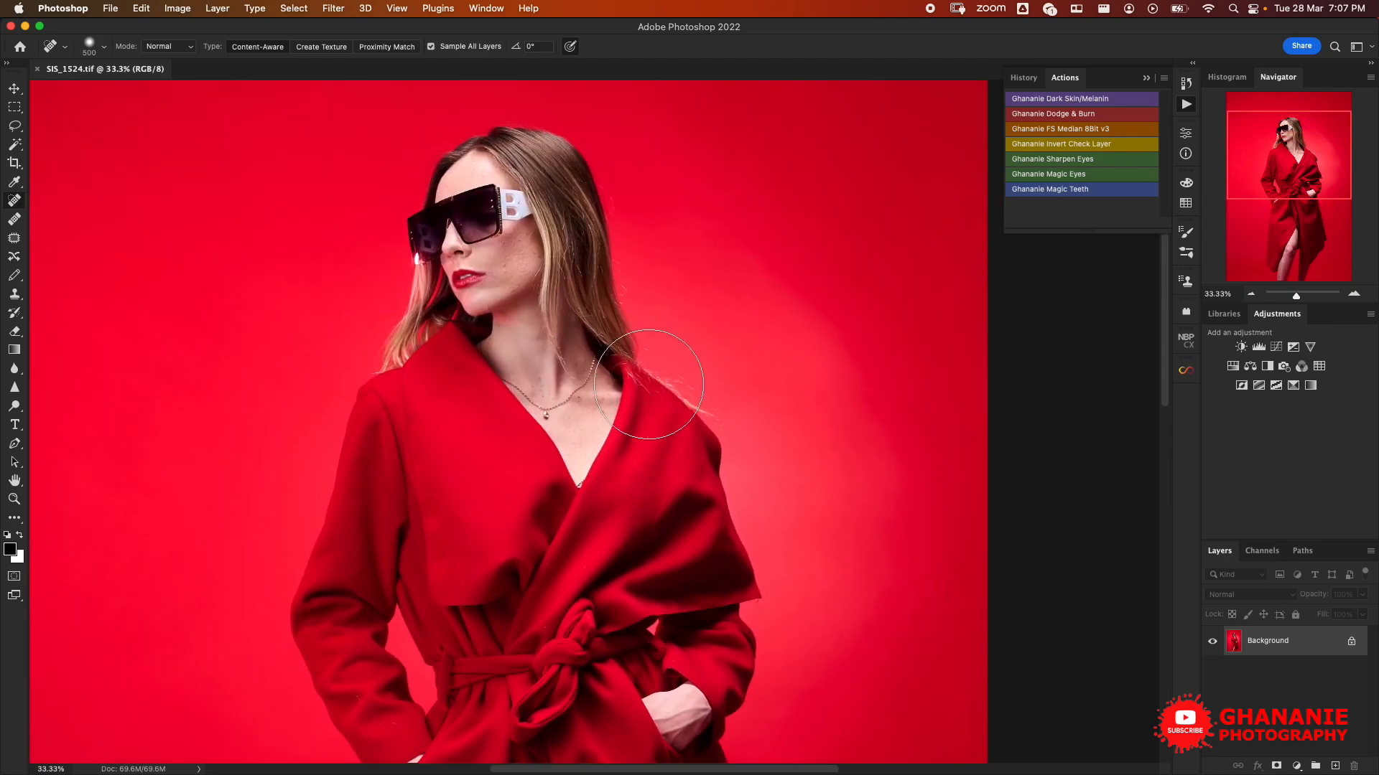
pyautogui.press('super+plus')
pyautogui.press('super+plus')
pyautogui.moveTo(630, 289)
pyautogui.mouseDown()
pyautogui.moveTo(788, 496)
pyautogui.moveTo(767, 567)
pyautogui.mouseUp()
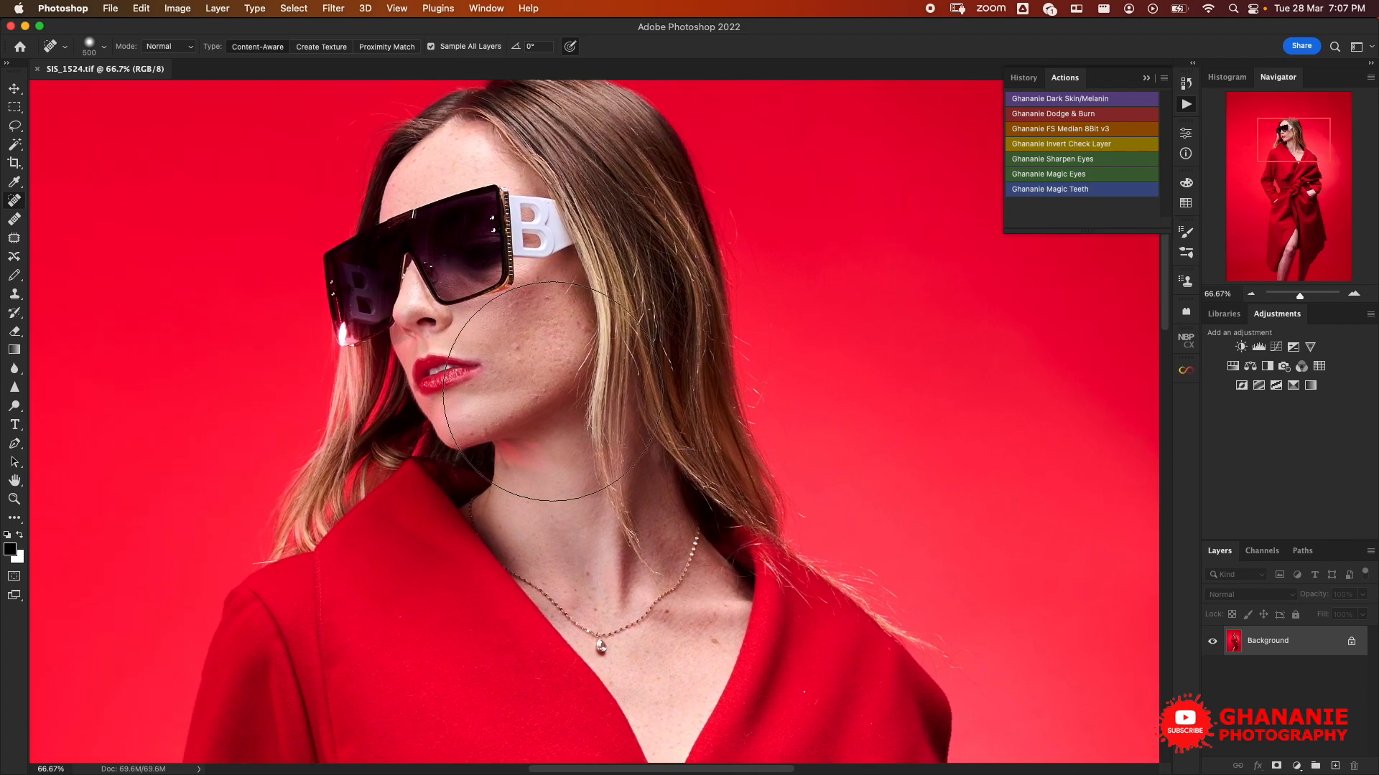
pyautogui.press('super+minus')
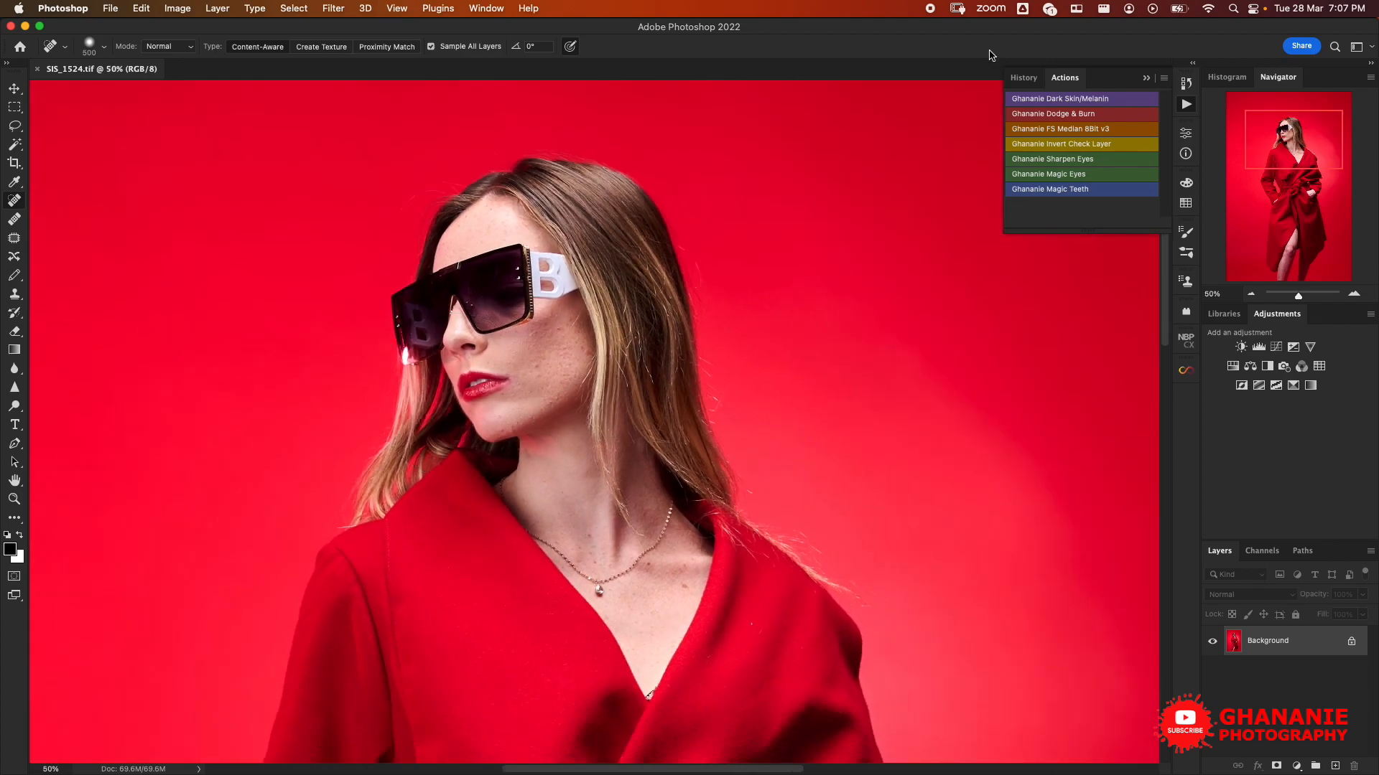
pyautogui.scroll(-5, 708, 375)
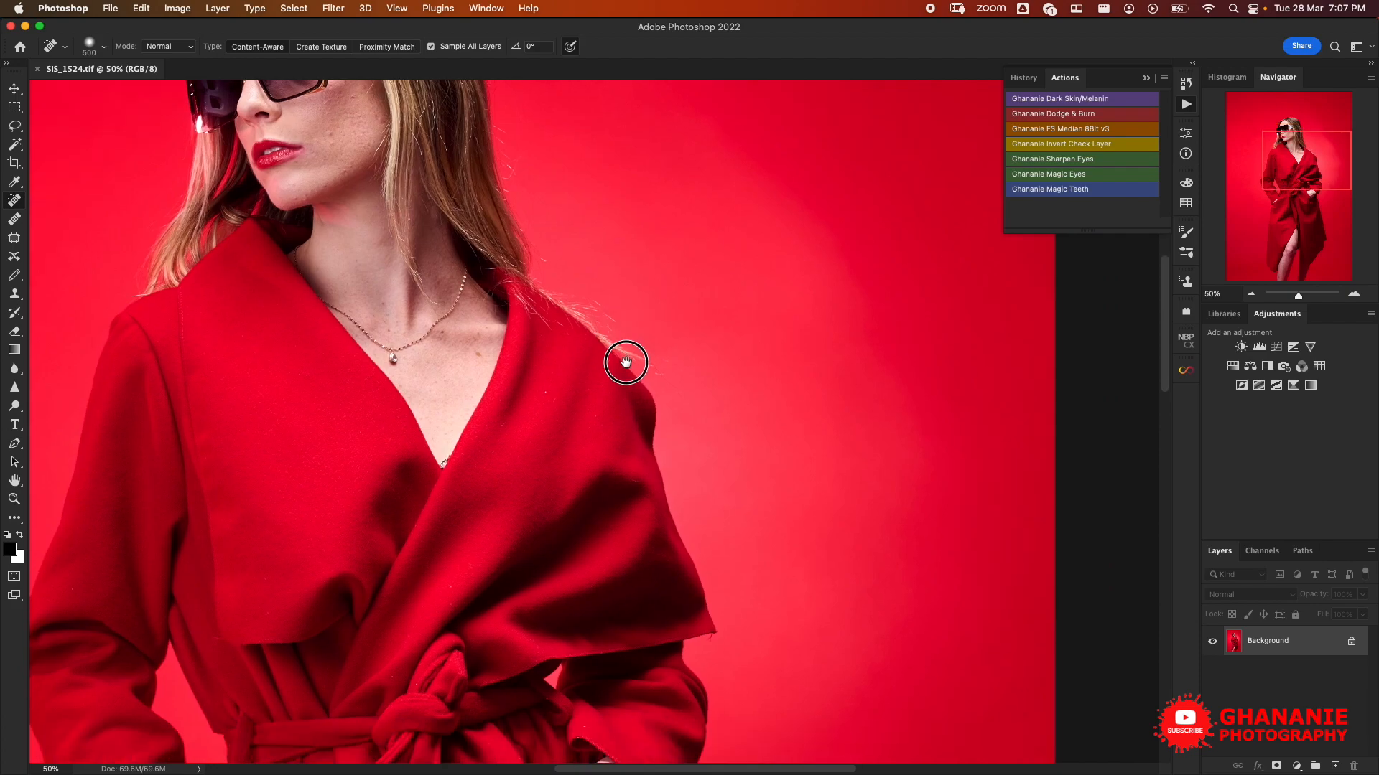
pyautogui.scroll(4, 726, 387)
pyautogui.press('super+minus')
pyautogui.press('super+minus')
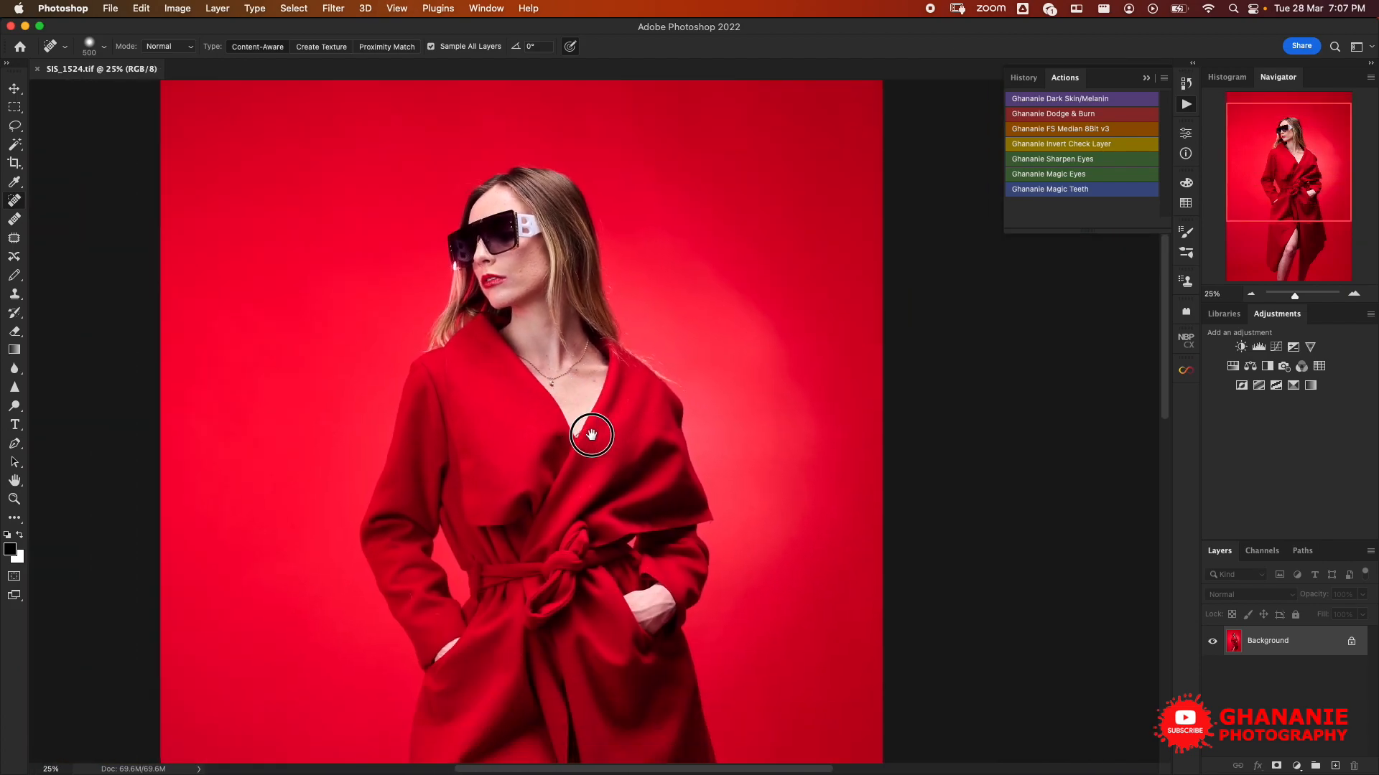
pyautogui.scroll(-3, 631, 424)
pyautogui.moveTo(642, 489)
pyautogui.mouseDown()
pyautogui.moveTo(670, 446)
pyautogui.moveTo(657, 483)
pyautogui.mouseUp()
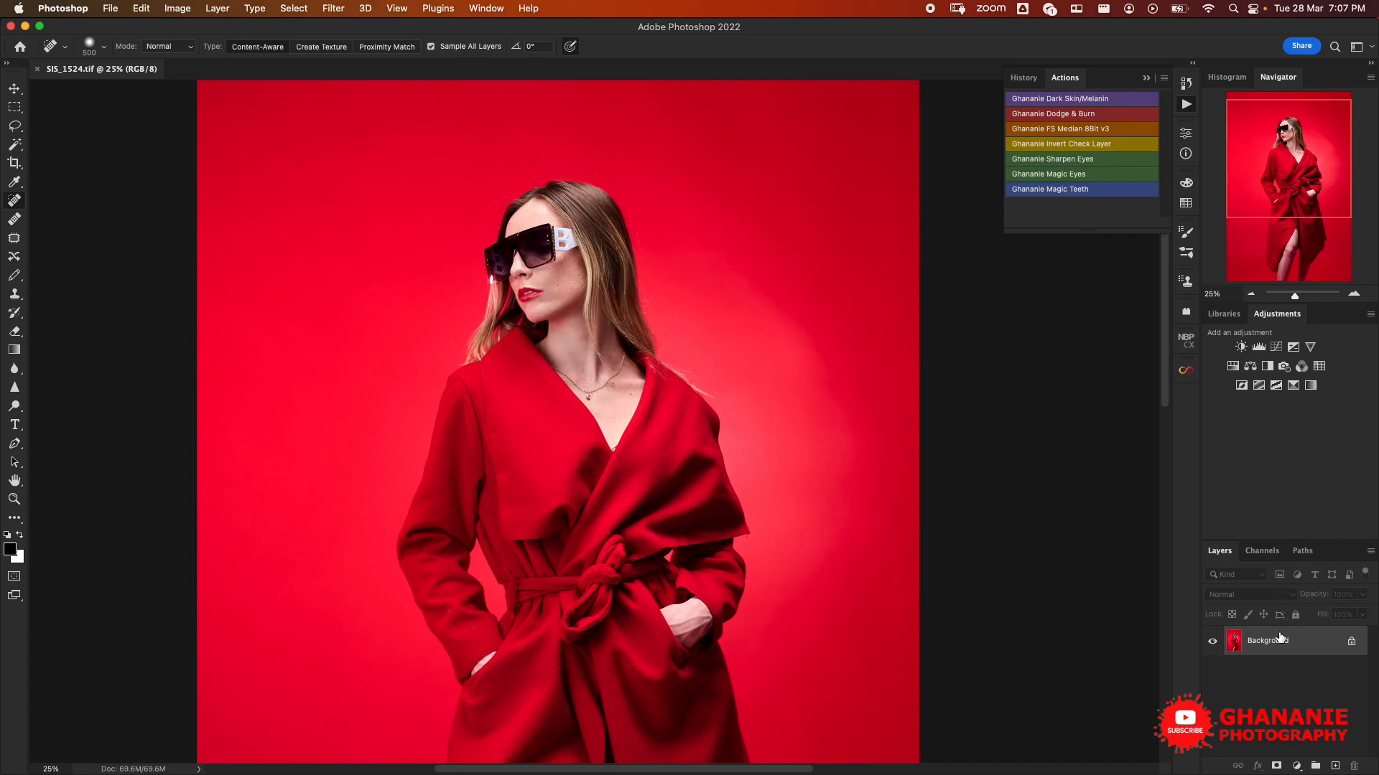
# Step: Duplicate the Background layer and open the copy full screen in the Retouch4me Heal filter with Make Mask enabled
pyautogui.press('super+j')
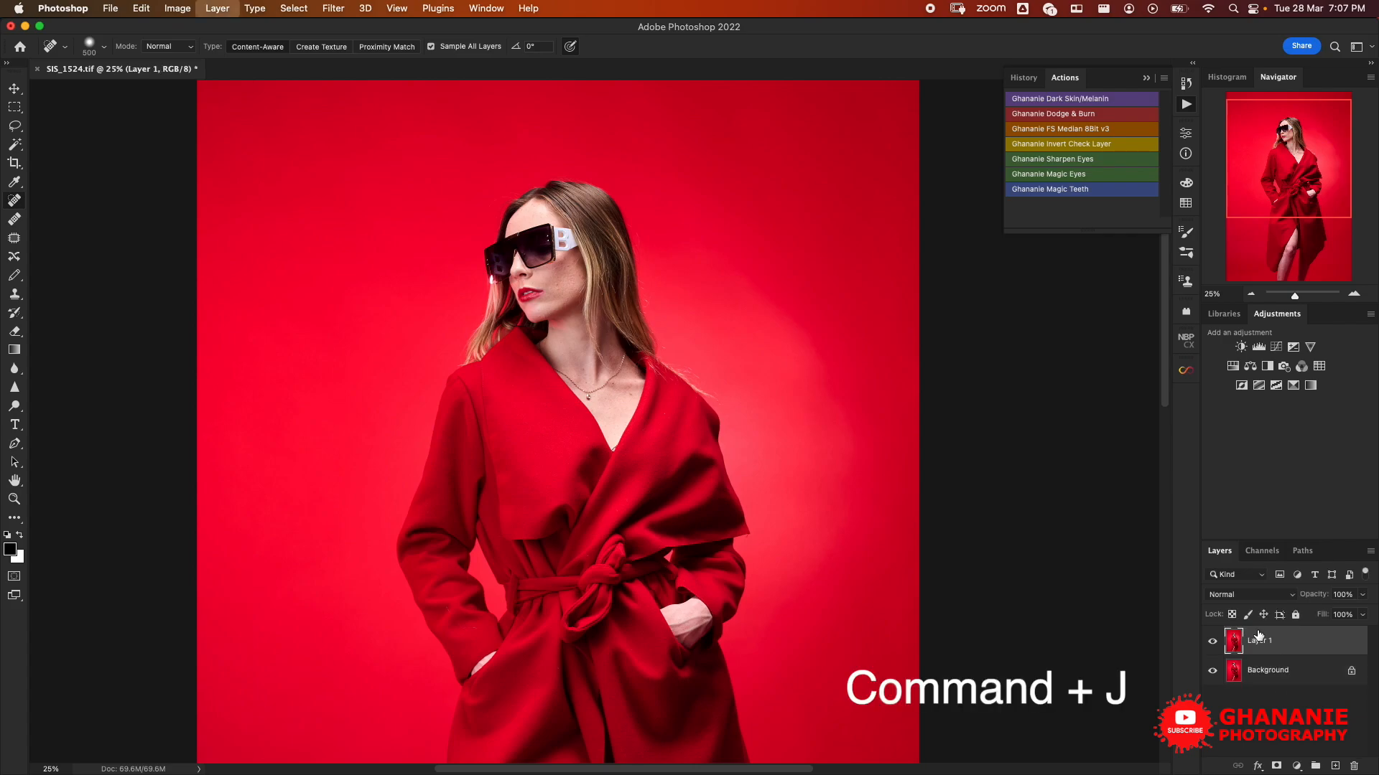
pyautogui.click(330, 11)
pyautogui.moveTo(476, 362)
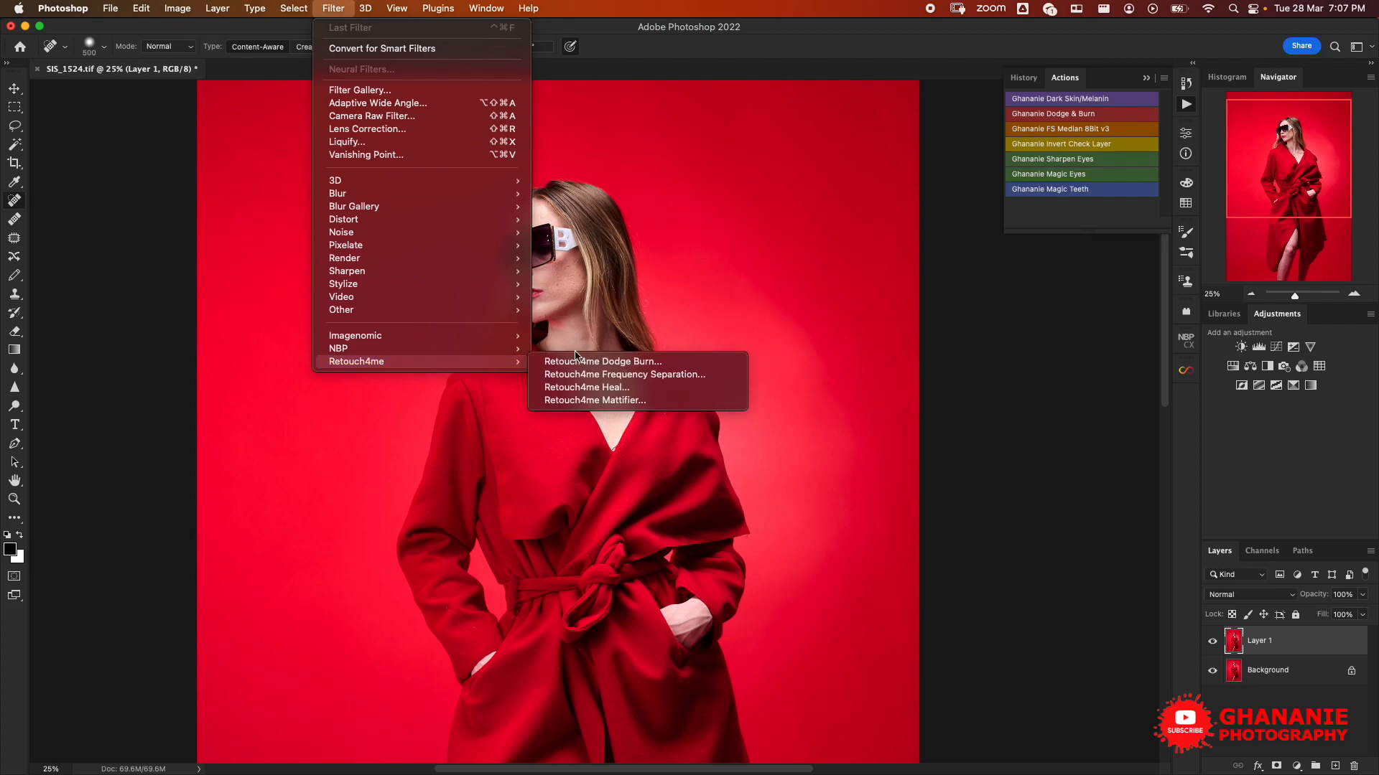
pyautogui.click(616, 388)
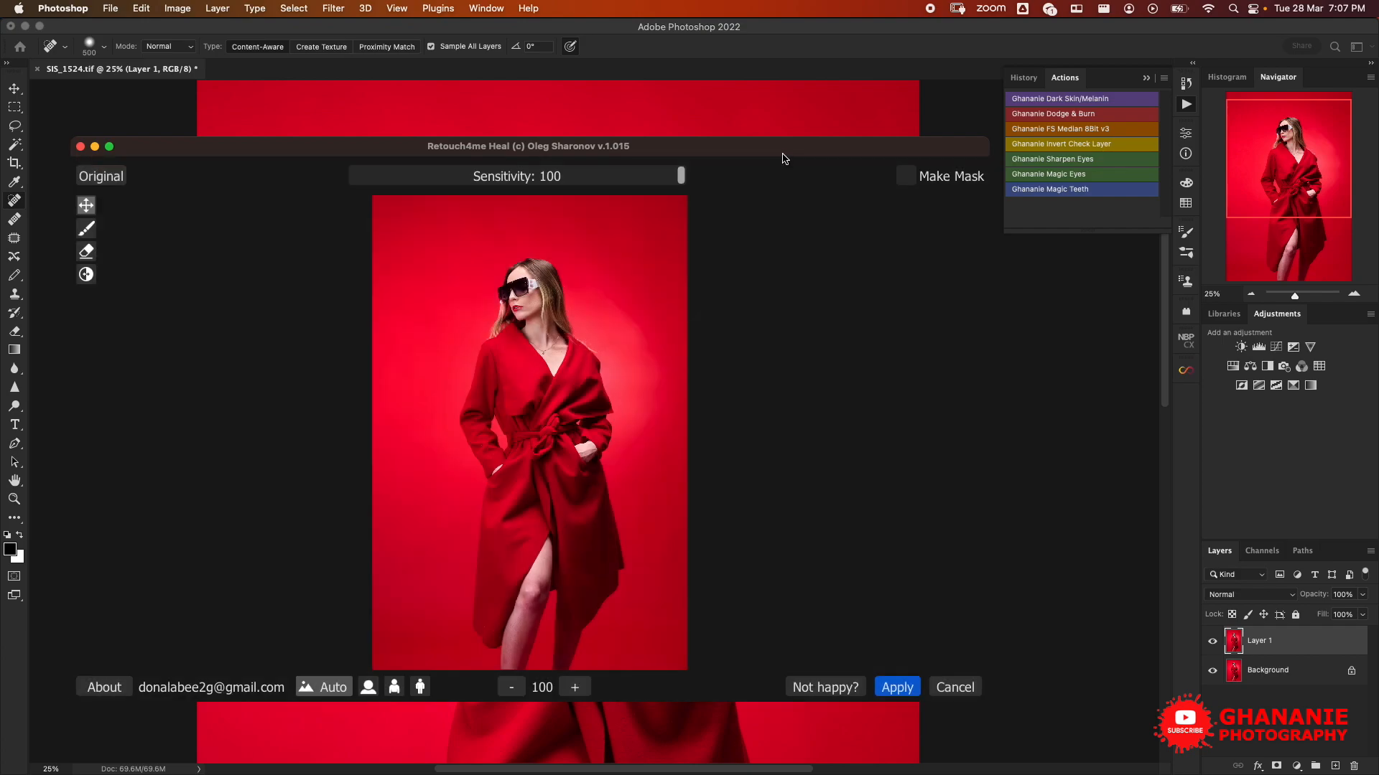
pyautogui.doubleClick(777, 152)
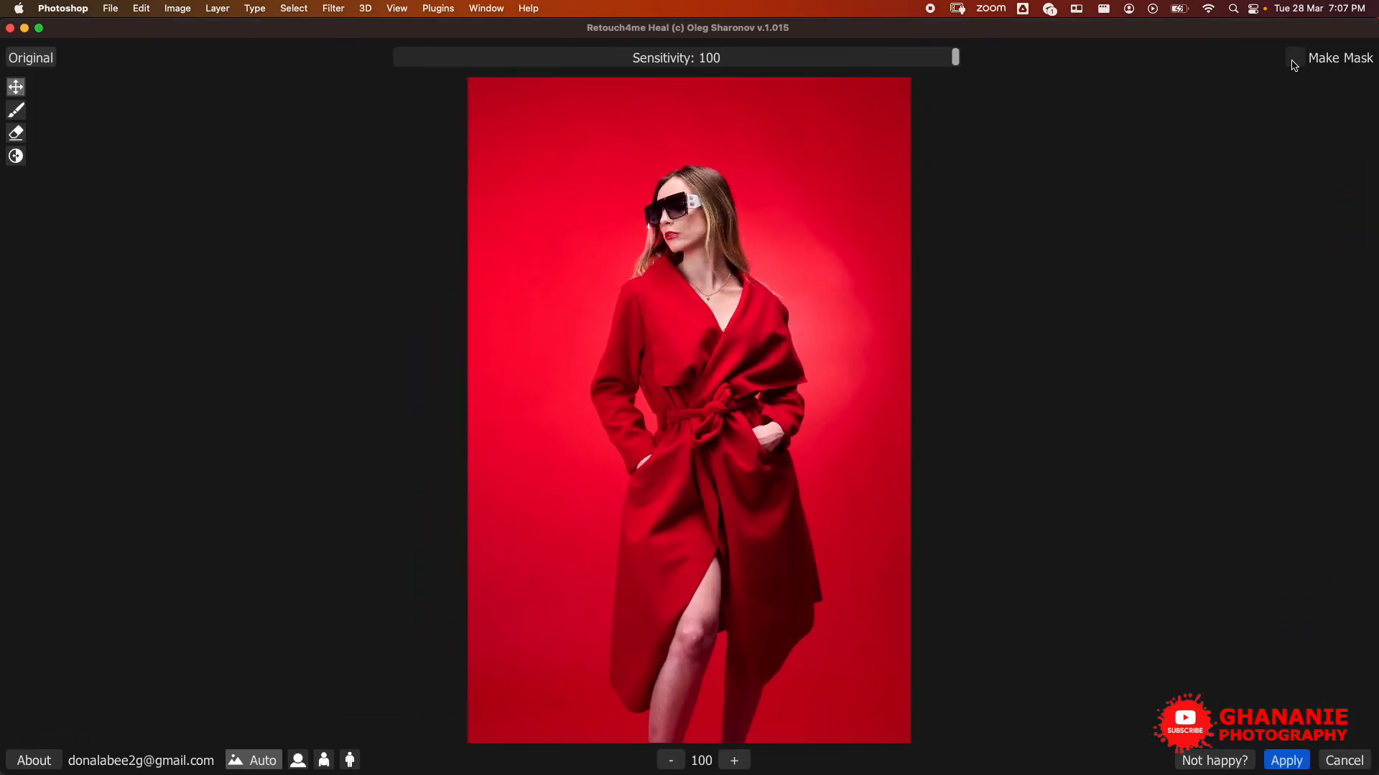
pyautogui.click(1296, 57)
# Step: Examine the Heal preview of the face, neck and coat at 150% and 200%
pyautogui.click(731, 764)
pyautogui.moveTo(745, 240); pyautogui.dragTo(745, 391)
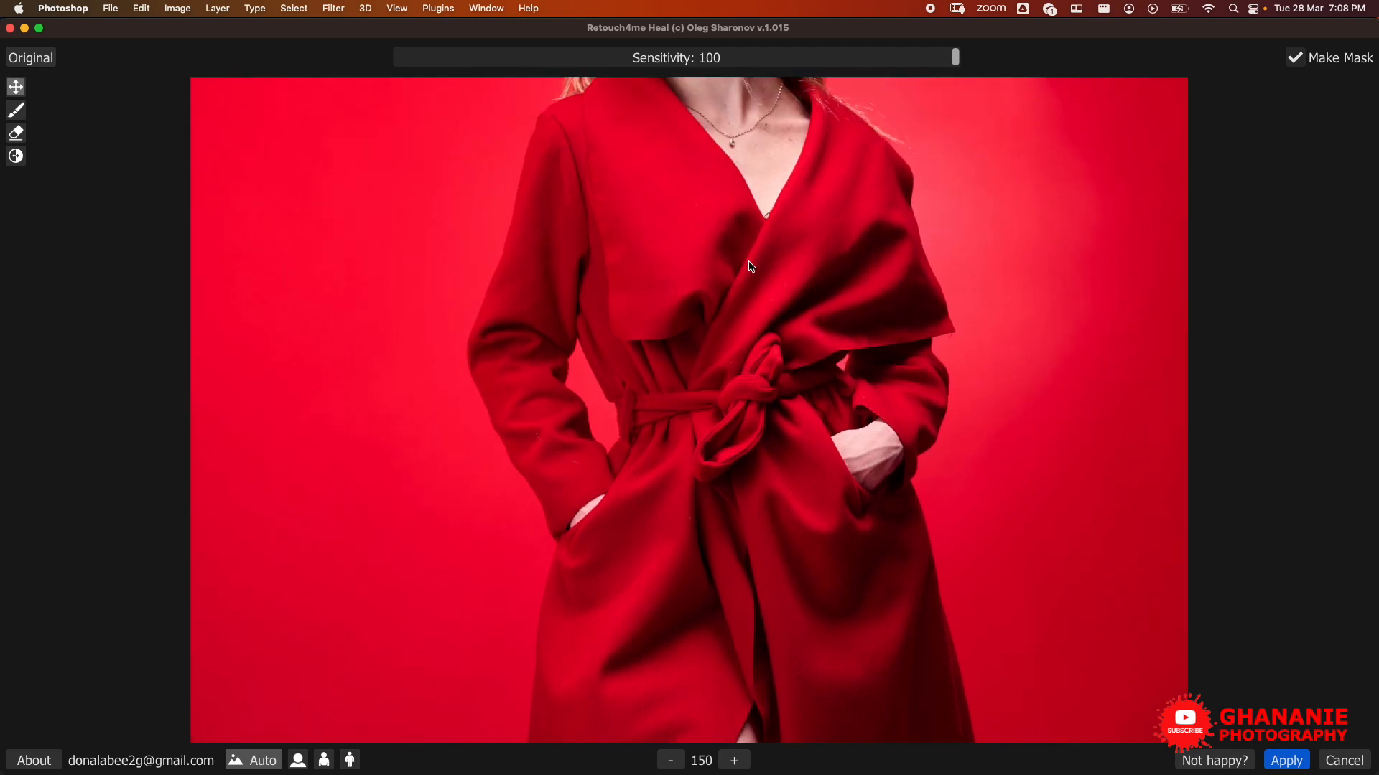
pyautogui.moveTo(747, 267); pyautogui.dragTo(742, 424)
pyautogui.click(734, 761)
pyautogui.moveTo(752, 234); pyautogui.dragTo(611, 401)
pyautogui.moveTo(627, 335); pyautogui.dragTo(718, 414)
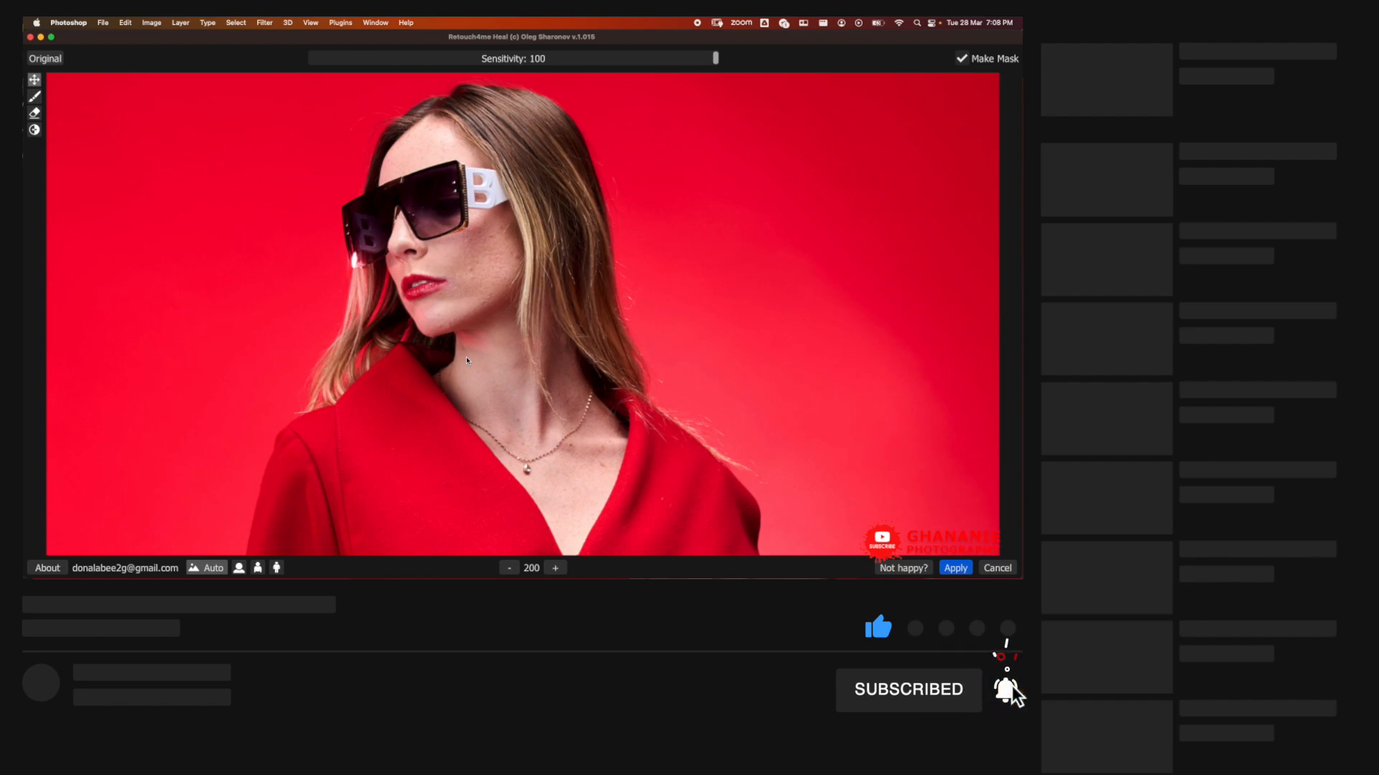
pyautogui.click(509, 568)
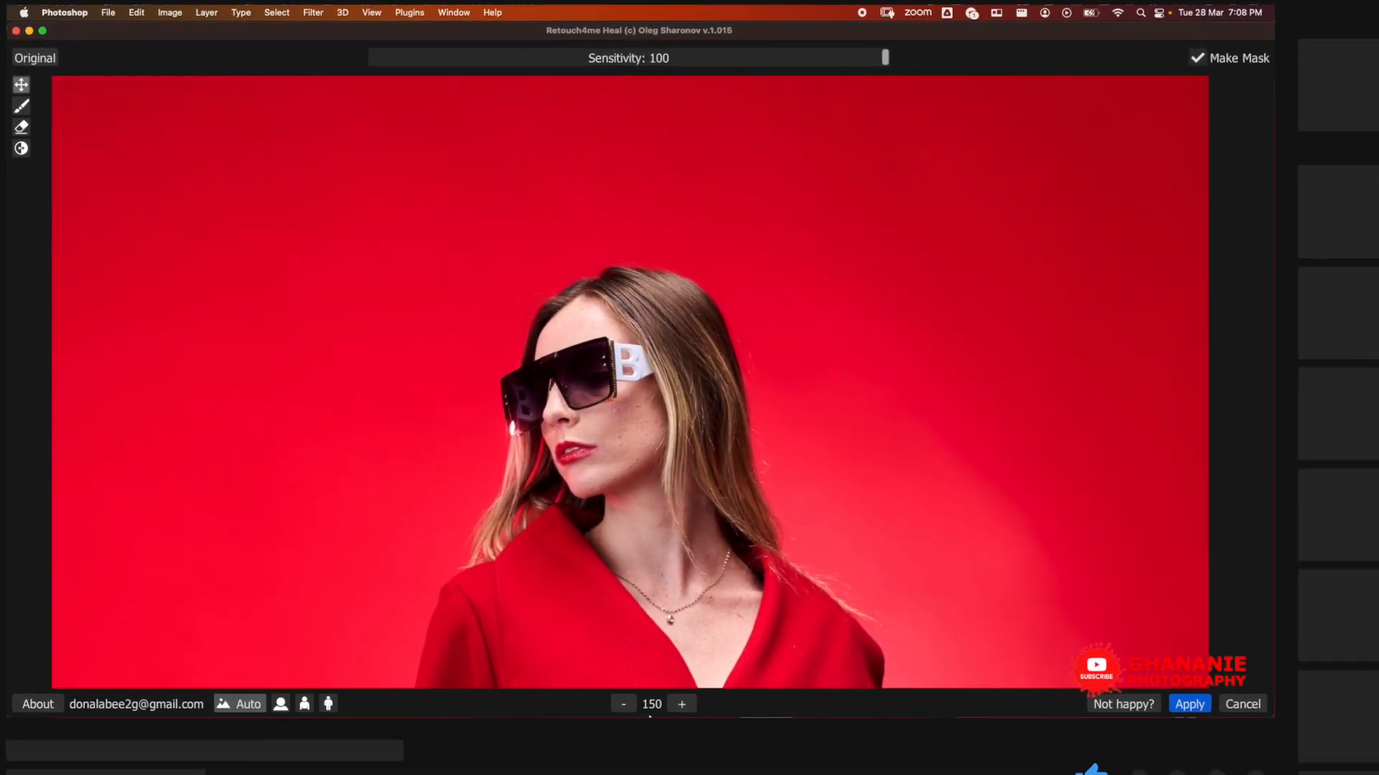
pyautogui.click(624, 704)
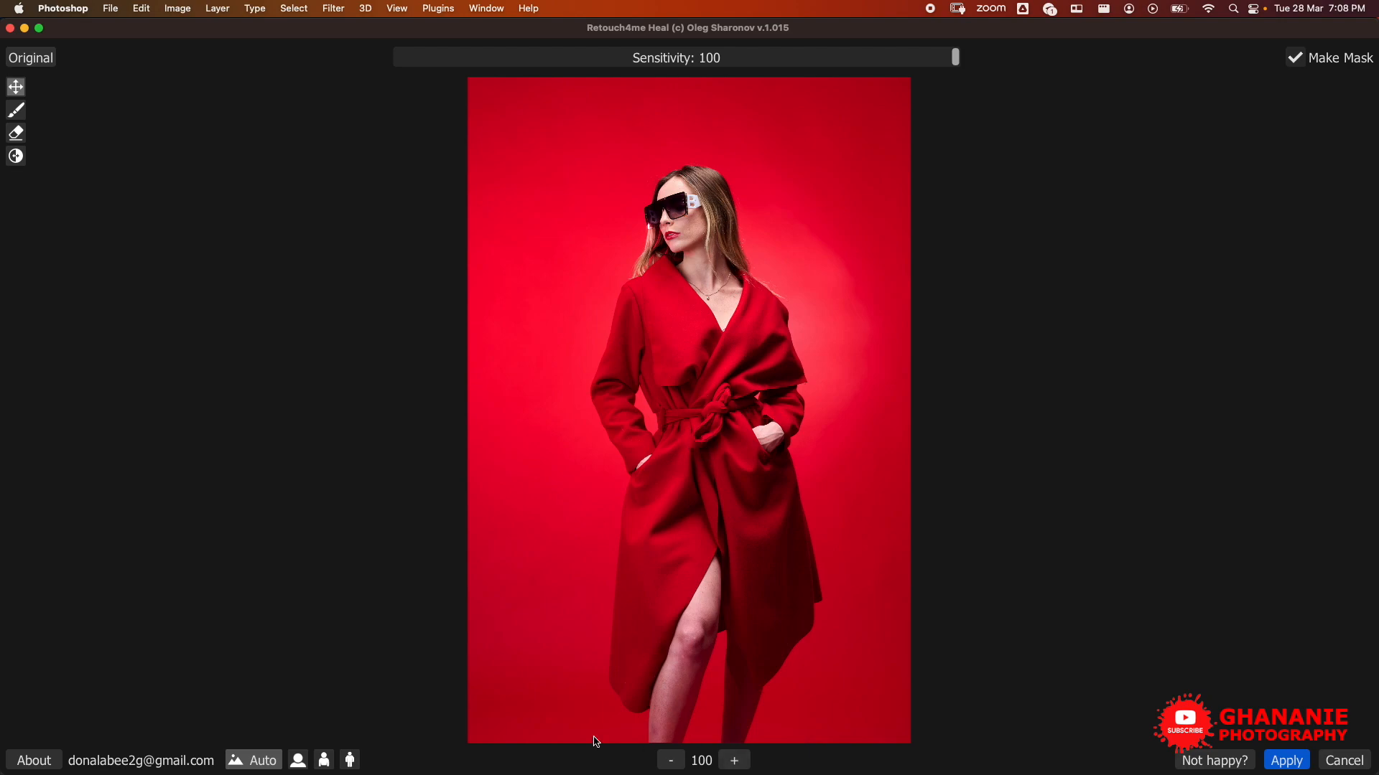
# Step: Switch Heal from Auto to the half-body framing and compare the face with the original at 200%
pyautogui.click(324, 760)
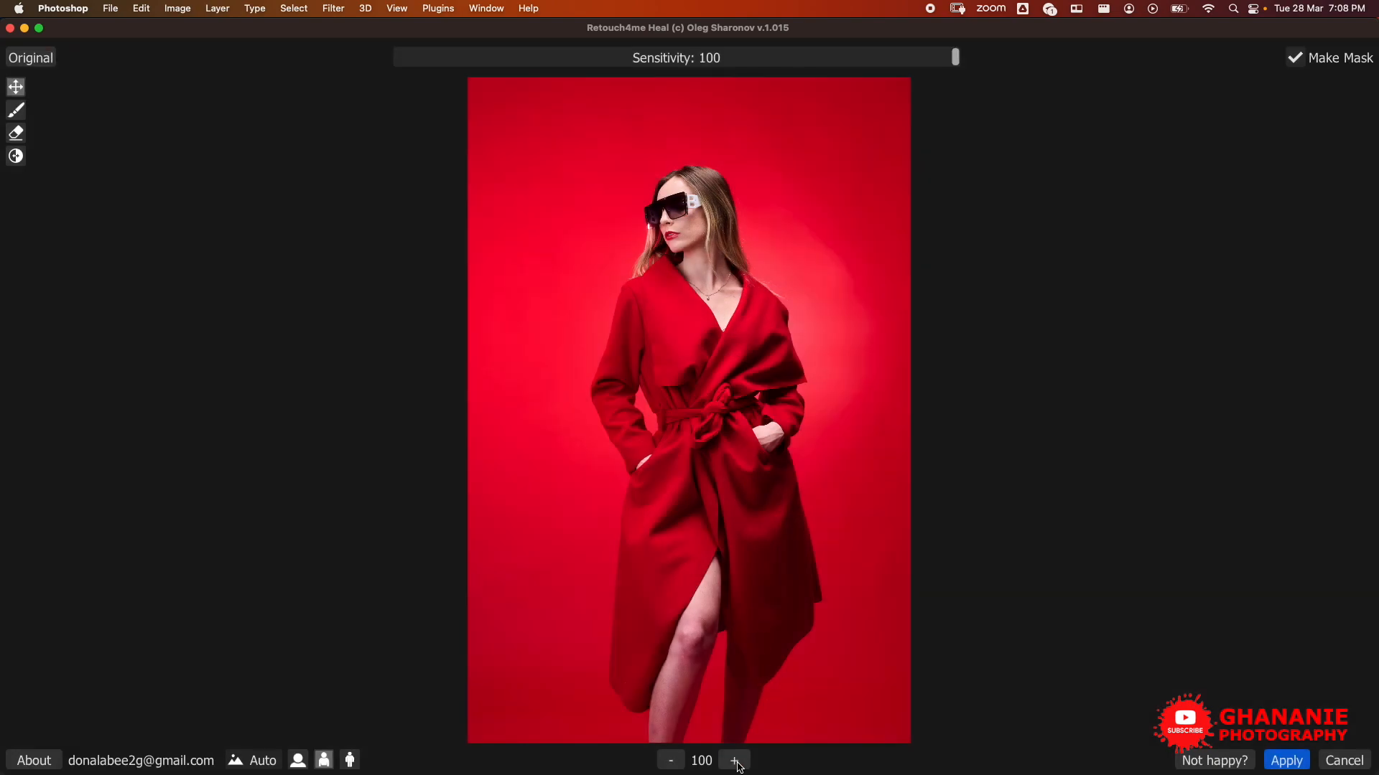
pyautogui.click(734, 760)
pyautogui.click(735, 760)
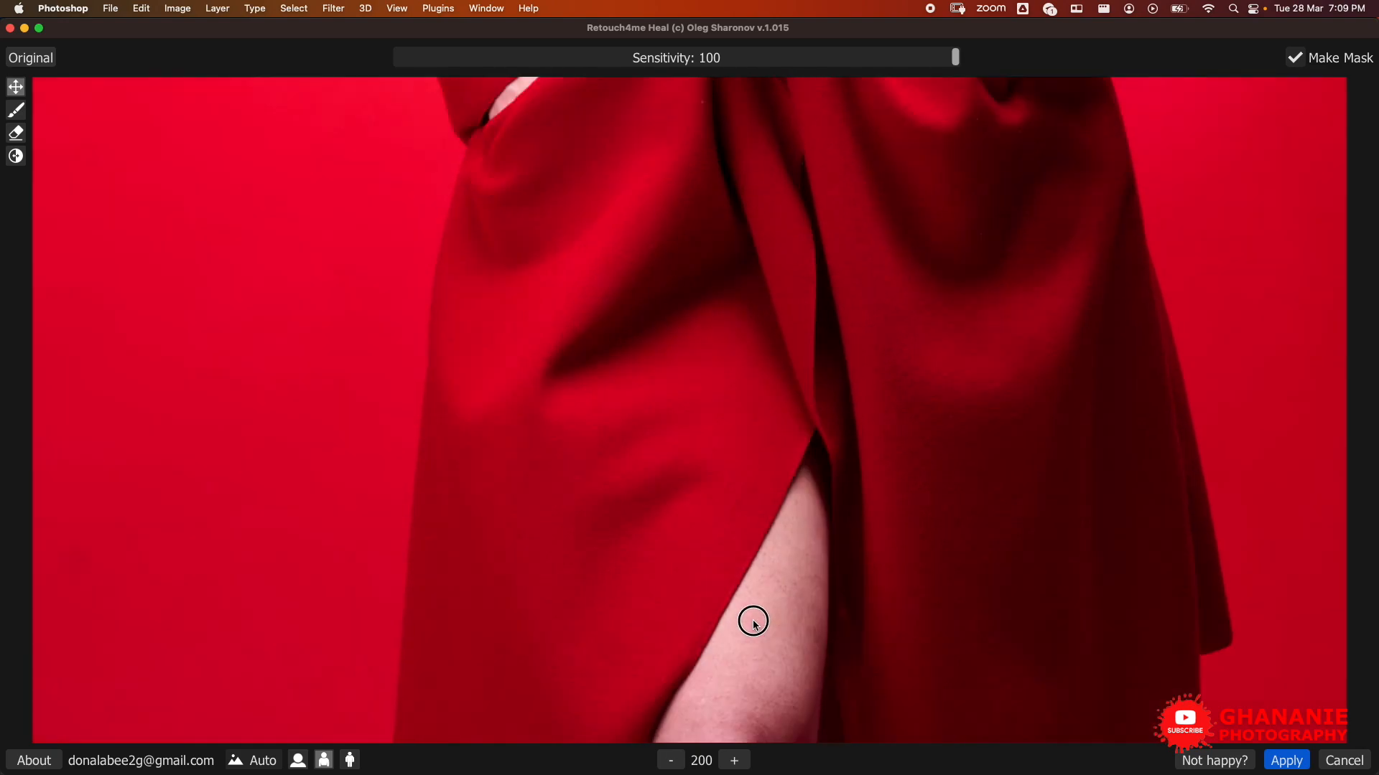
pyautogui.scroll(15, 747, 617)
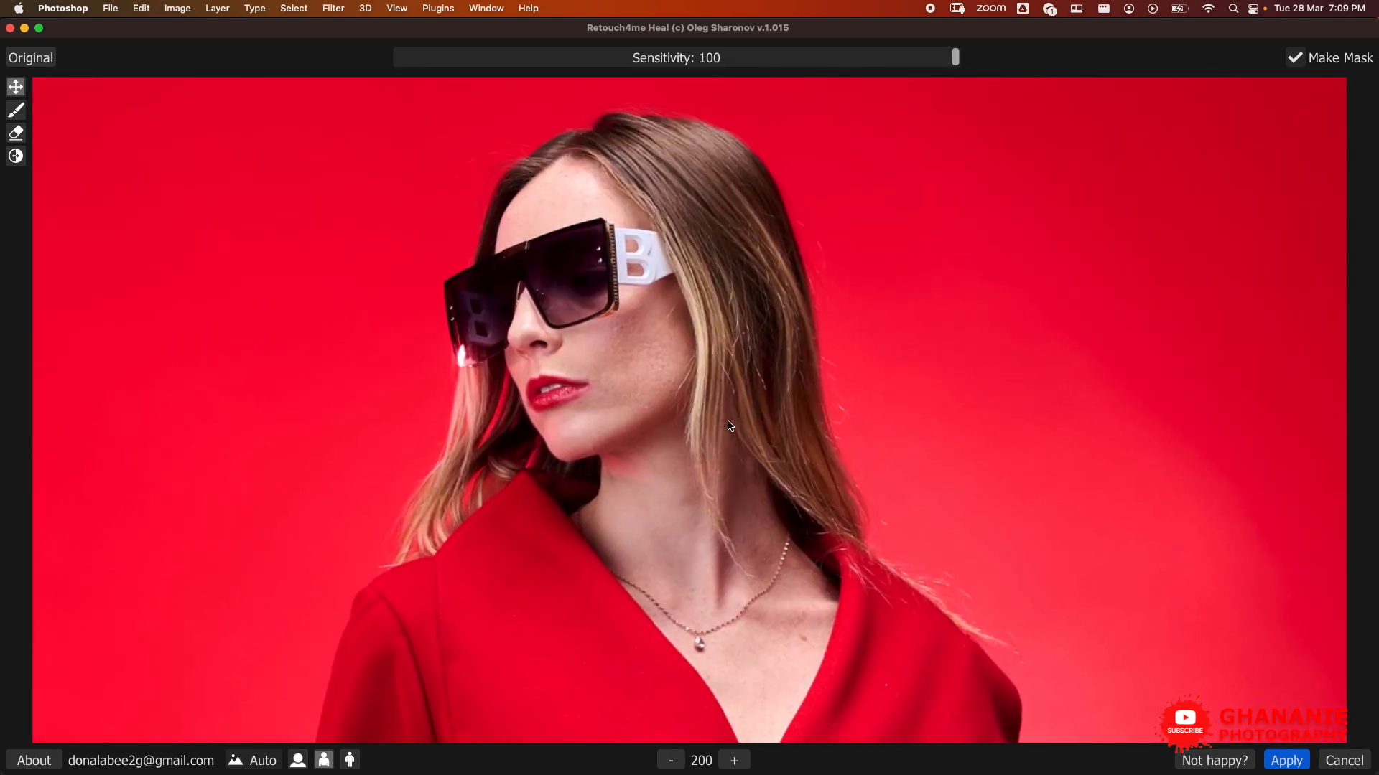
pyautogui.click(33, 63)
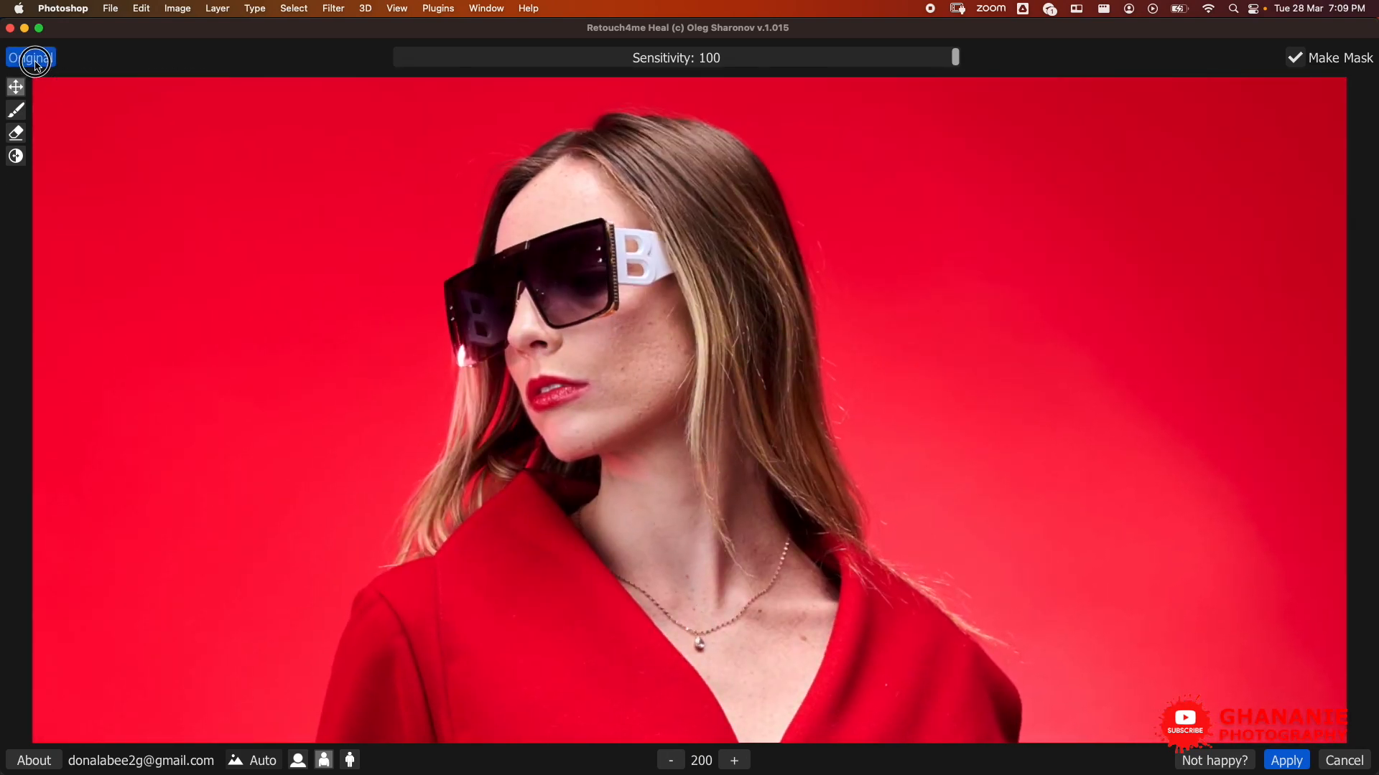
pyautogui.click(36, 65)
pyautogui.click(40, 64)
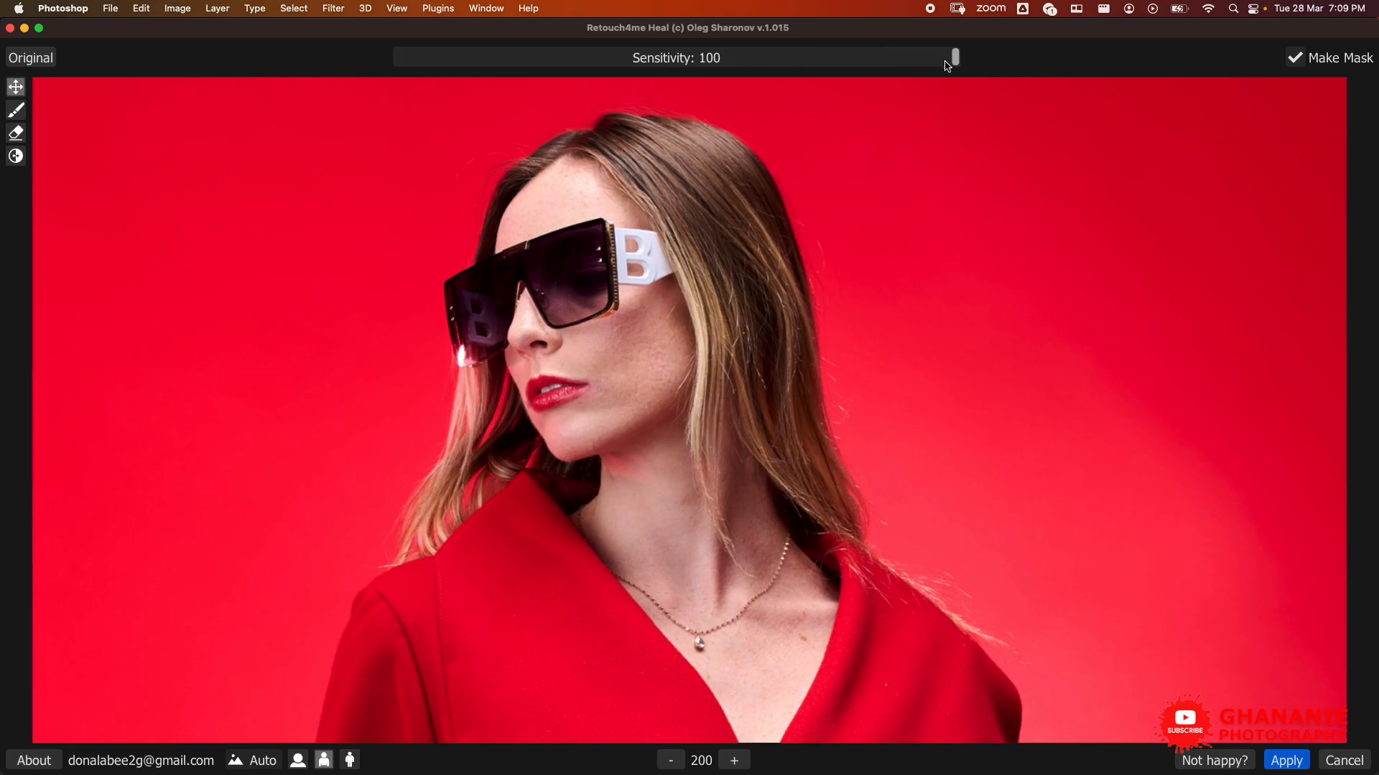
# Step: Check the coat and neckline in the preview and apply the Heal retouching at sensitivity 100
pyautogui.scroll(-10, 755, 570)
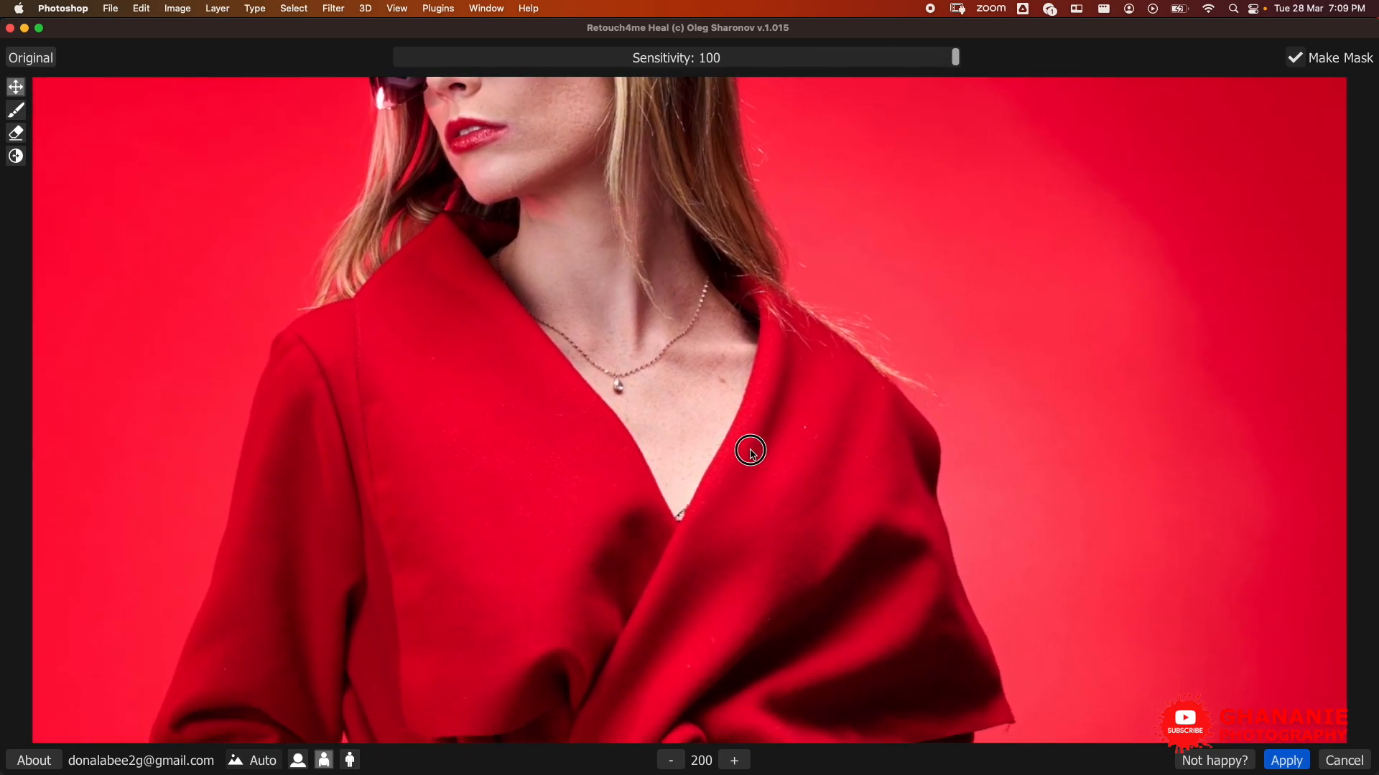
pyautogui.scroll(-2, 667, 375)
pyautogui.scroll(10, 659, 307)
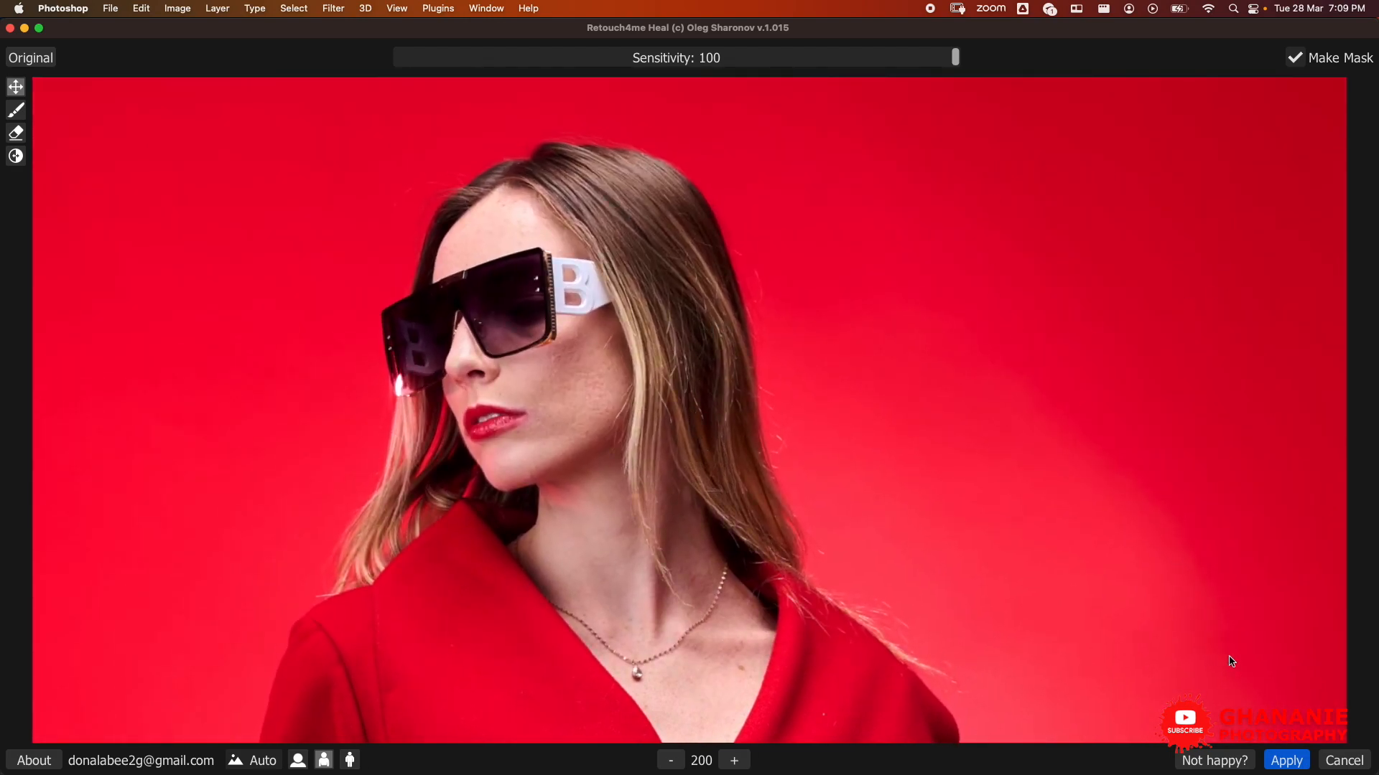
pyautogui.click(1286, 763)
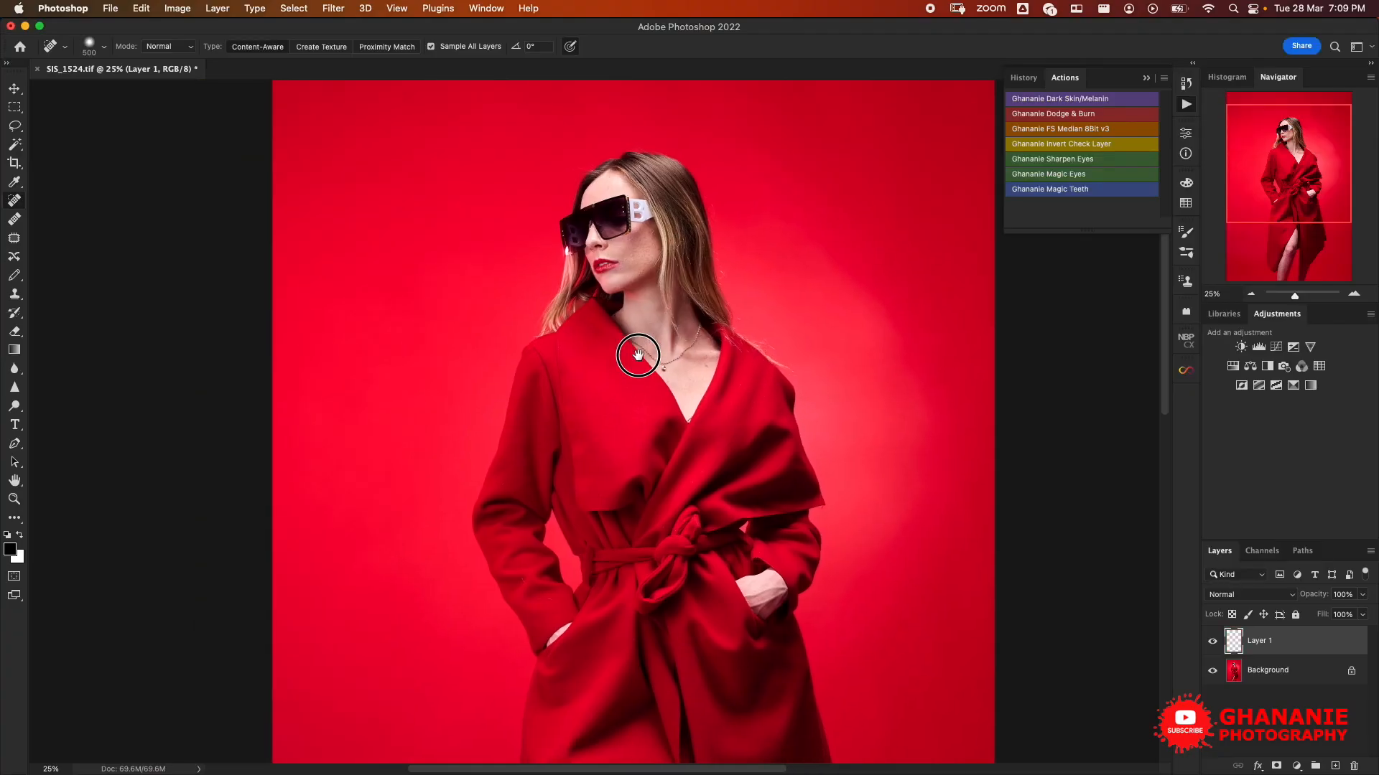
# Step: Examine the healed skin and hair on the portrait at 50% and in the wider view
pyautogui.moveTo(638, 355); pyautogui.dragTo(619, 357)
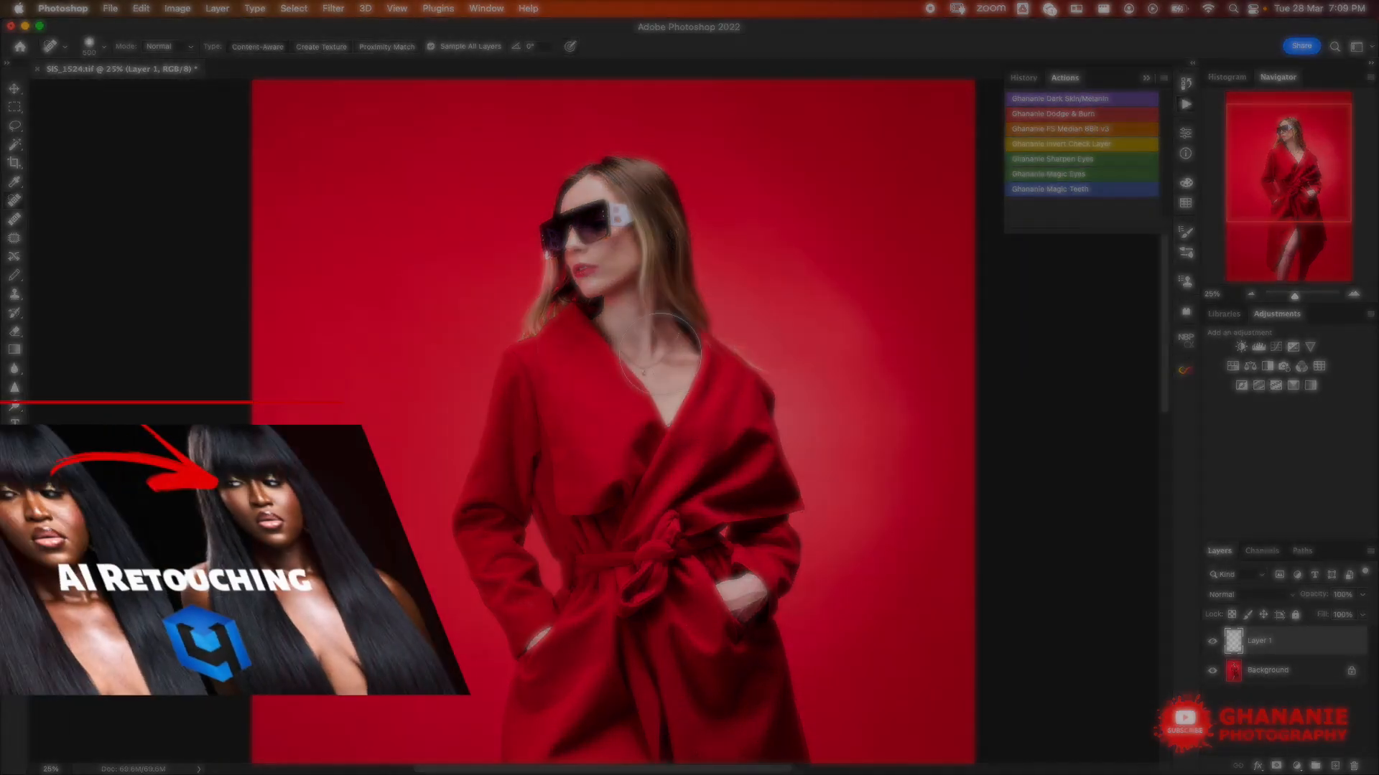
pyautogui.moveTo(690, 320); pyautogui.dragTo(632, 347)
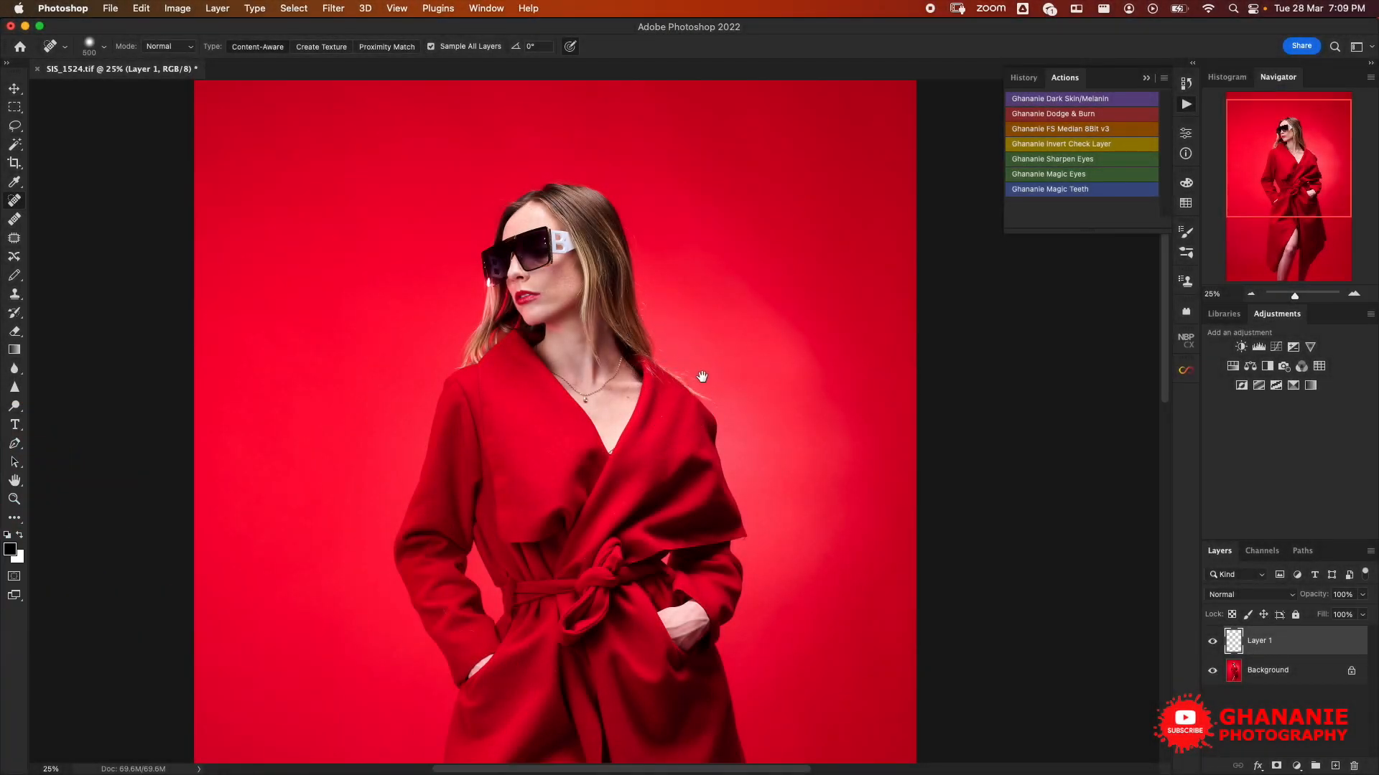
pyautogui.moveTo(683, 402)
pyautogui.mouseDown()
pyautogui.moveTo(720, 388)
pyautogui.moveTo(650, 407)
pyautogui.moveTo(644, 463)
pyautogui.mouseUp()
pyautogui.press('super+plus')
pyautogui.press('super+plus')
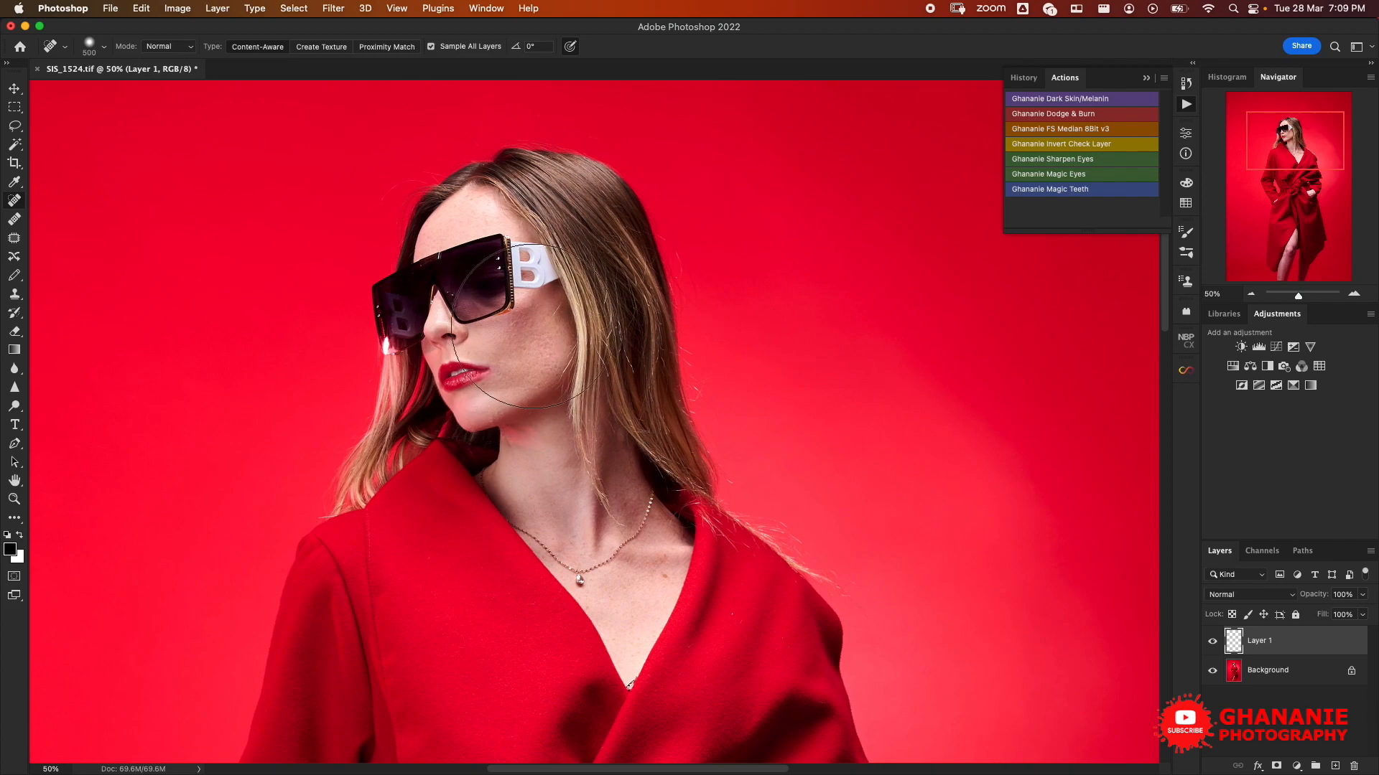
pyautogui.moveTo(610, 402)
pyautogui.mouseDown()
pyautogui.moveTo(627, 361)
pyautogui.moveTo(616, 407)
pyautogui.moveTo(629, 418)
pyautogui.mouseUp()
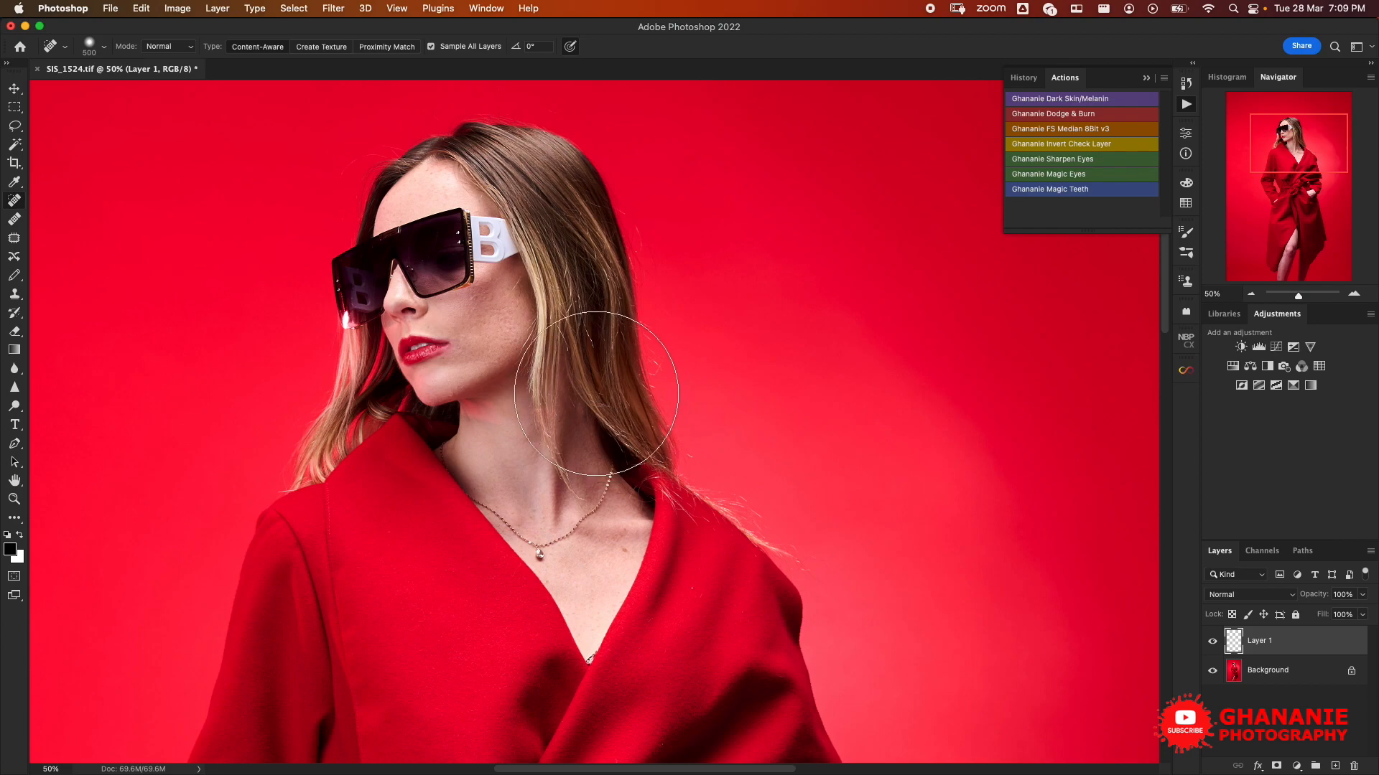
pyautogui.press('super+minus')
pyautogui.press('super+minus')
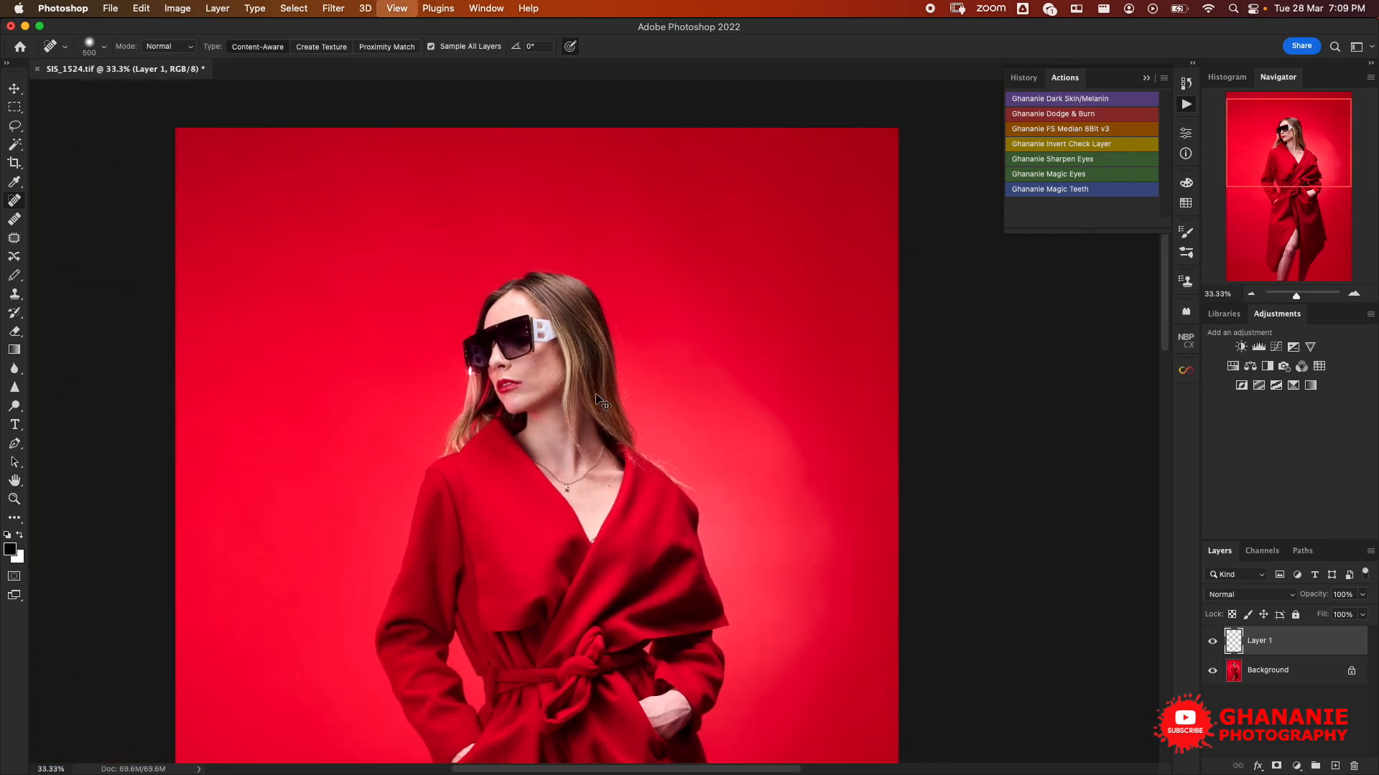
pyautogui.moveTo(674, 497); pyautogui.dragTo(687, 449)
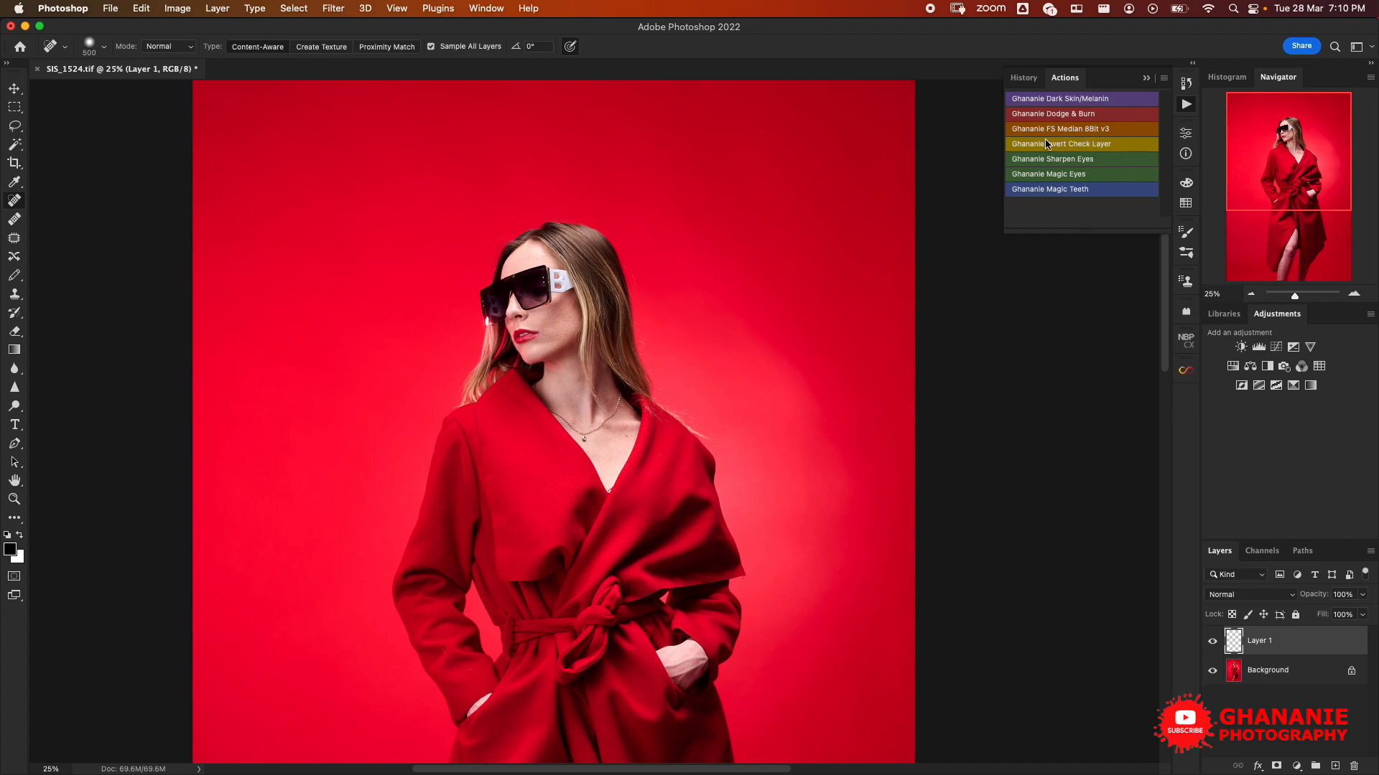
# Step: Run the Ghananie FS Median 8Bit v3 frequency separation action with a Median radius of 4 pixels
pyautogui.click(1097, 131)
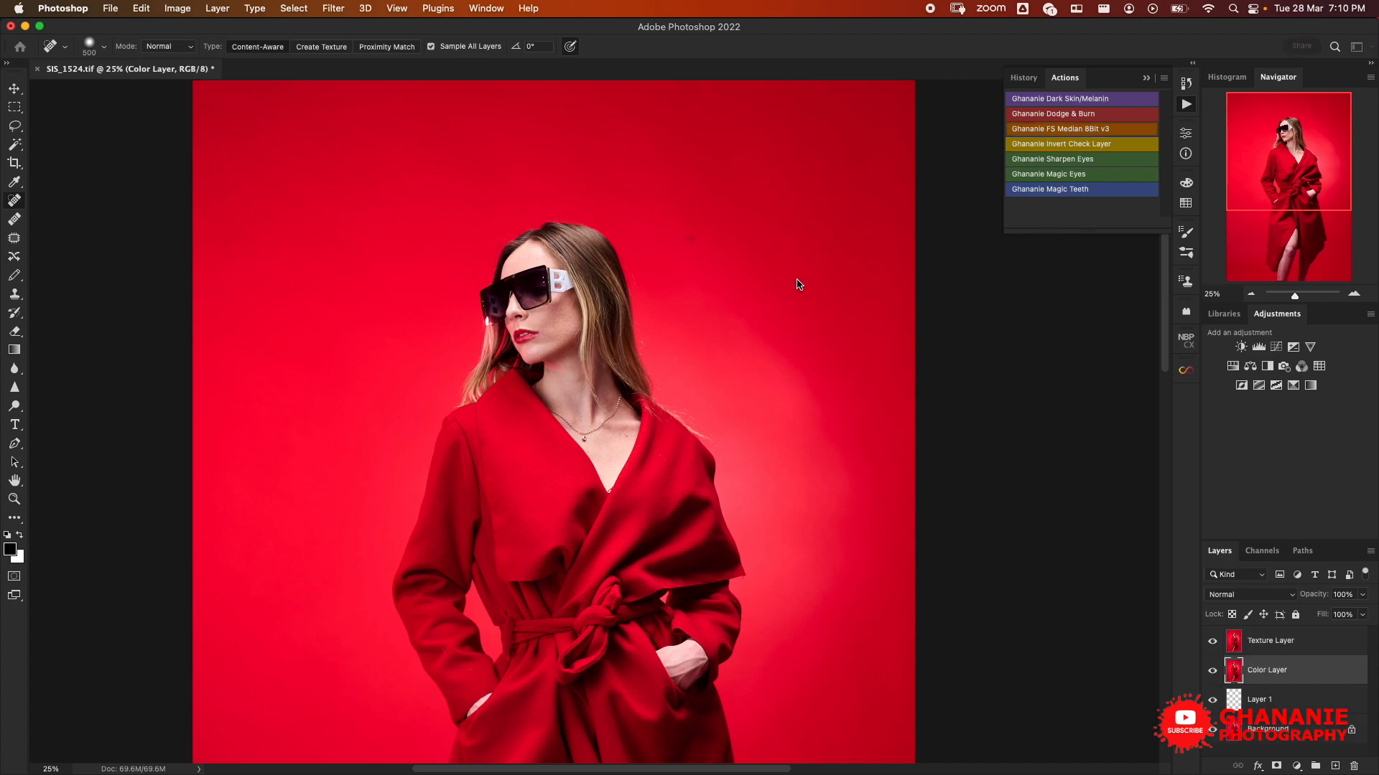
pyautogui.press('Return')
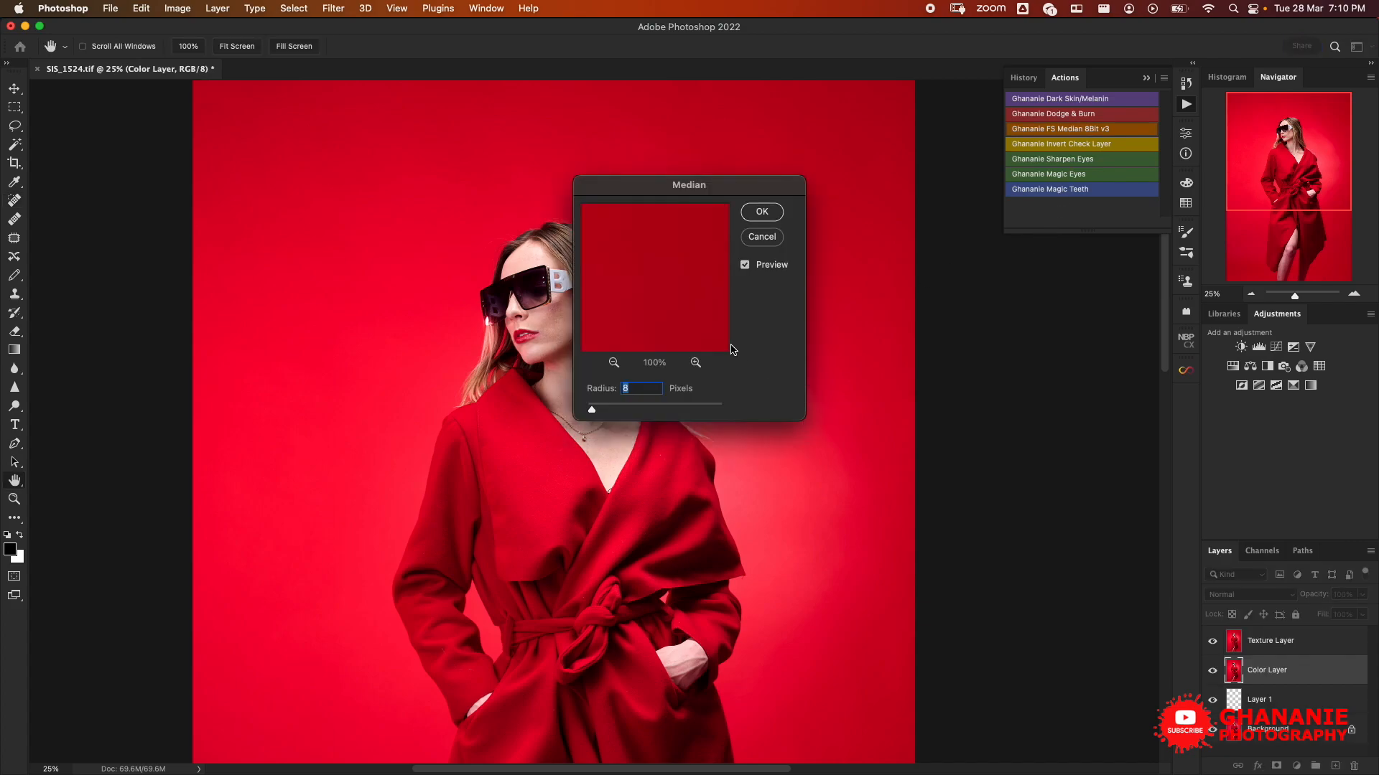
pyautogui.moveTo(723, 186); pyautogui.dragTo(813, 155)
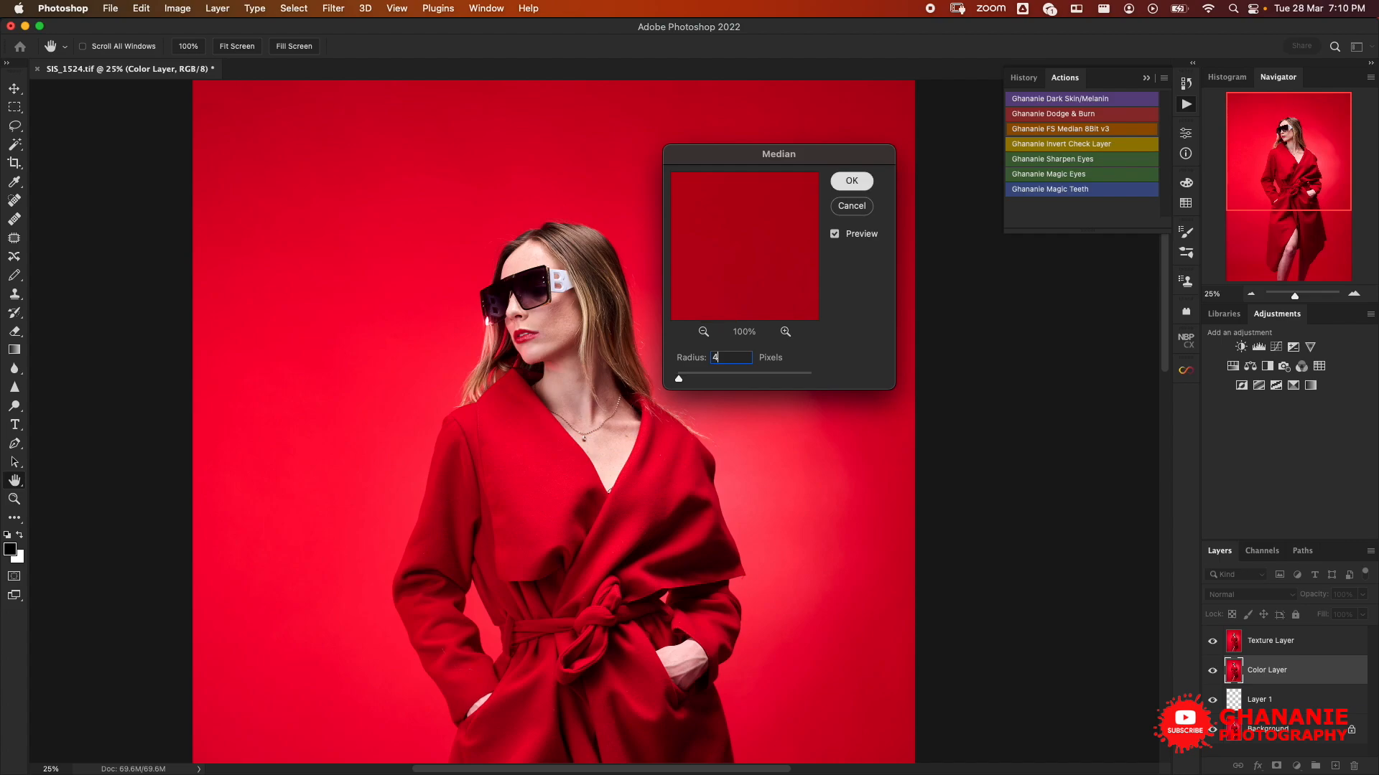
pyautogui.press('Return')
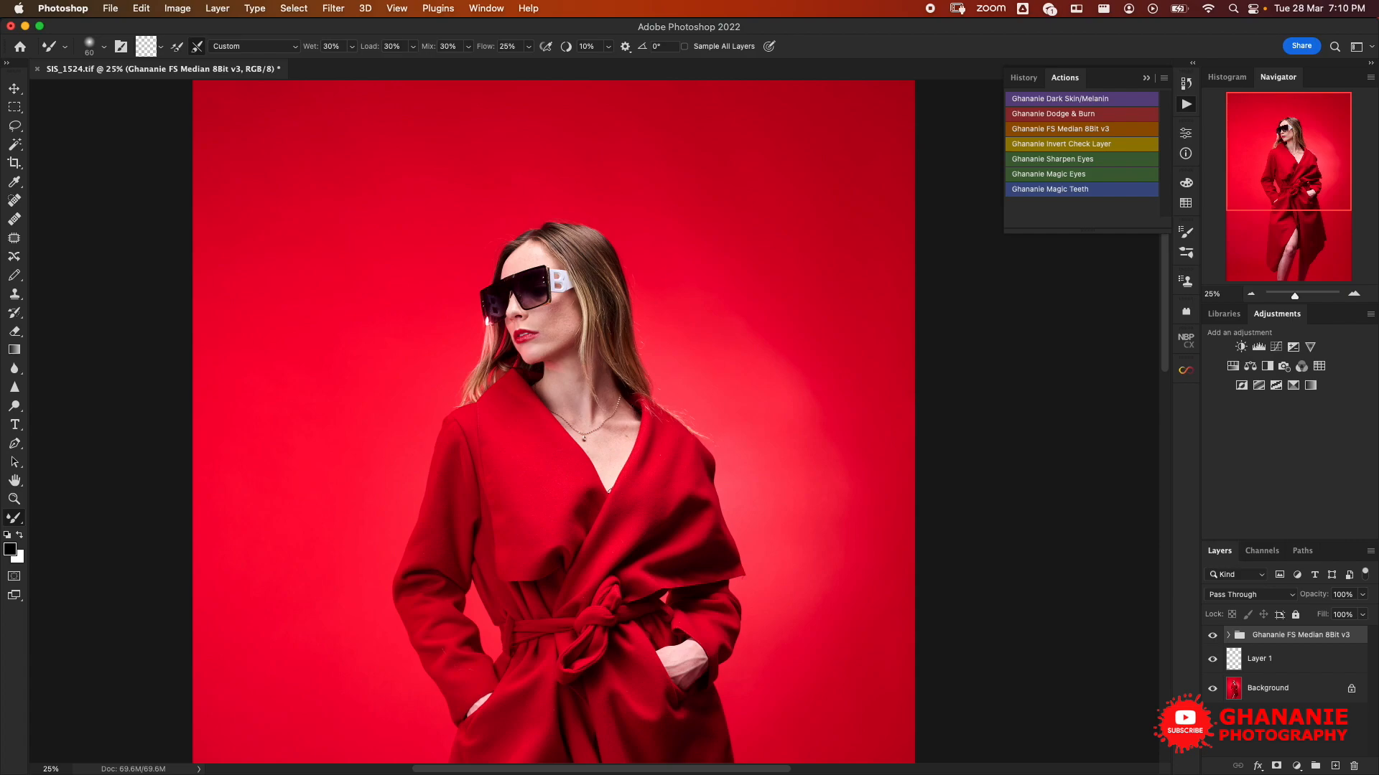
# Step: Make more room for the layer list and select Color Layer inside the Ghananie FS Median 8Bit v3 group
pyautogui.moveTo(1289, 540); pyautogui.dragTo(1289, 420)
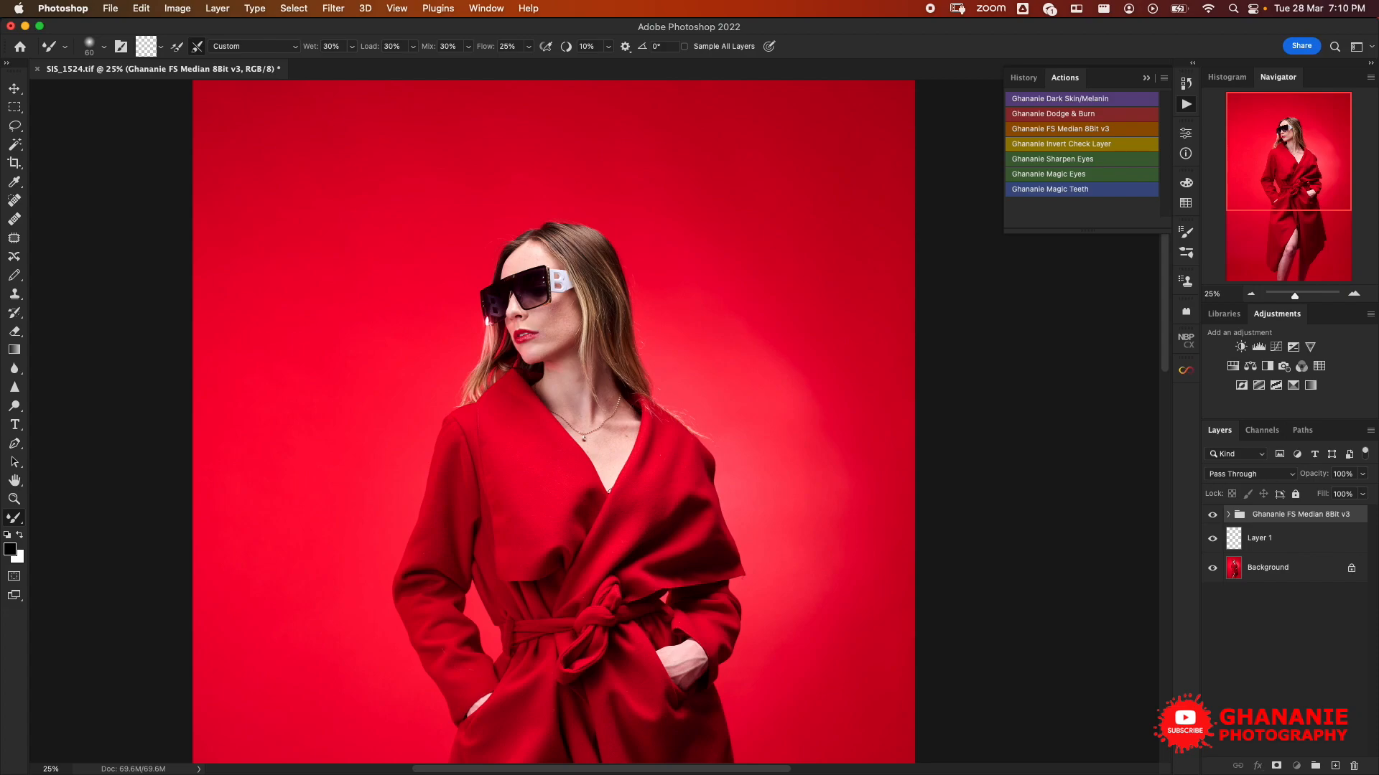
pyautogui.click(1227, 514)
pyautogui.click(1278, 568)
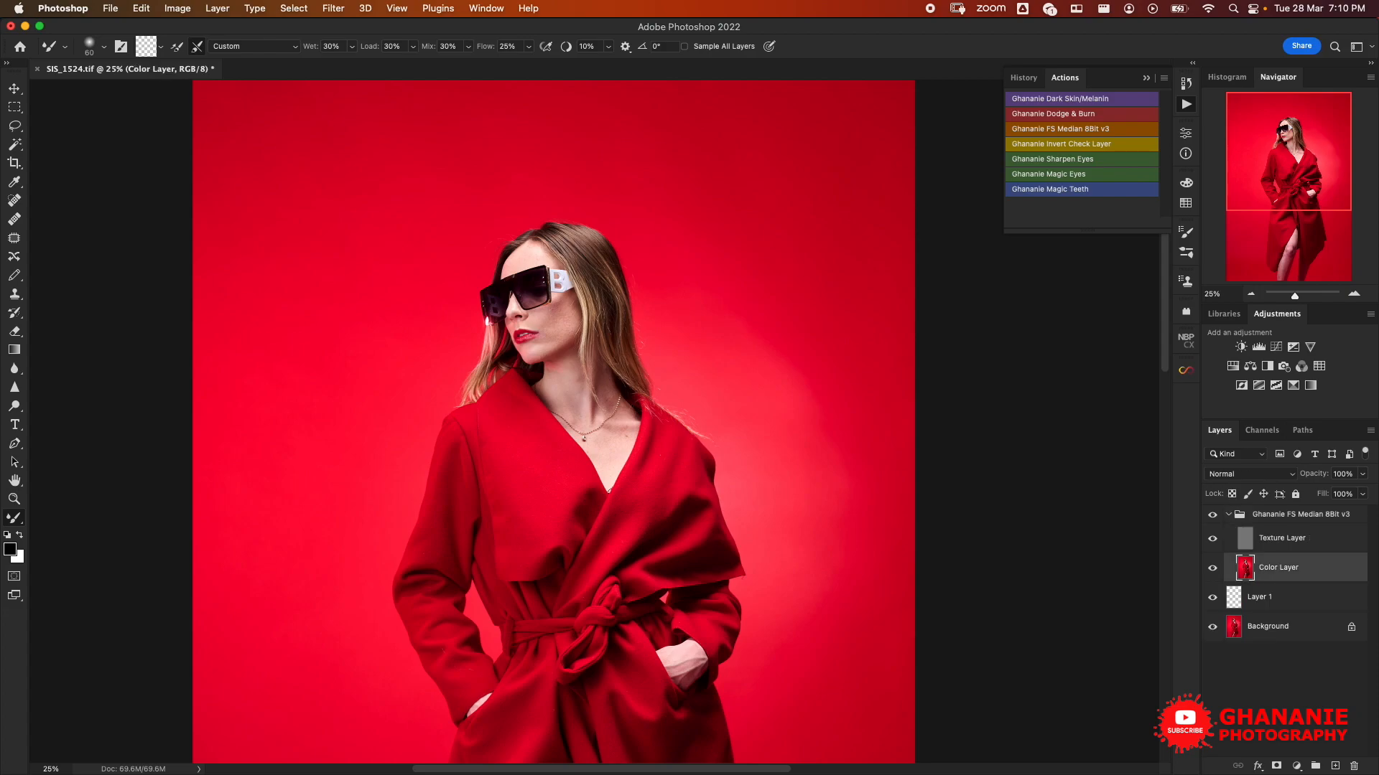
pyautogui.hscroll(3, 609, 431)
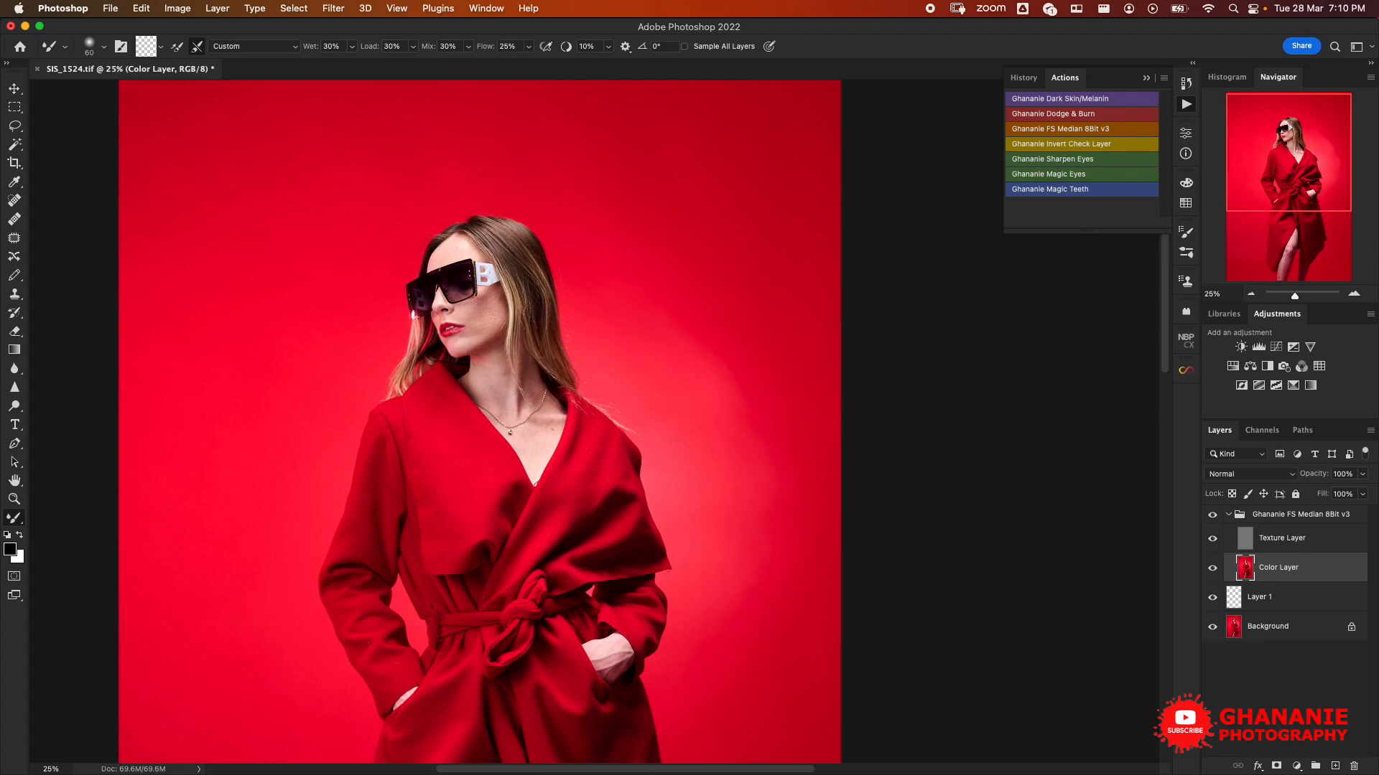
# Step: Save the portrait as a TIFF with no image compression, interleaved pixel order and RLE layer compression
pyautogui.press('super+plus')
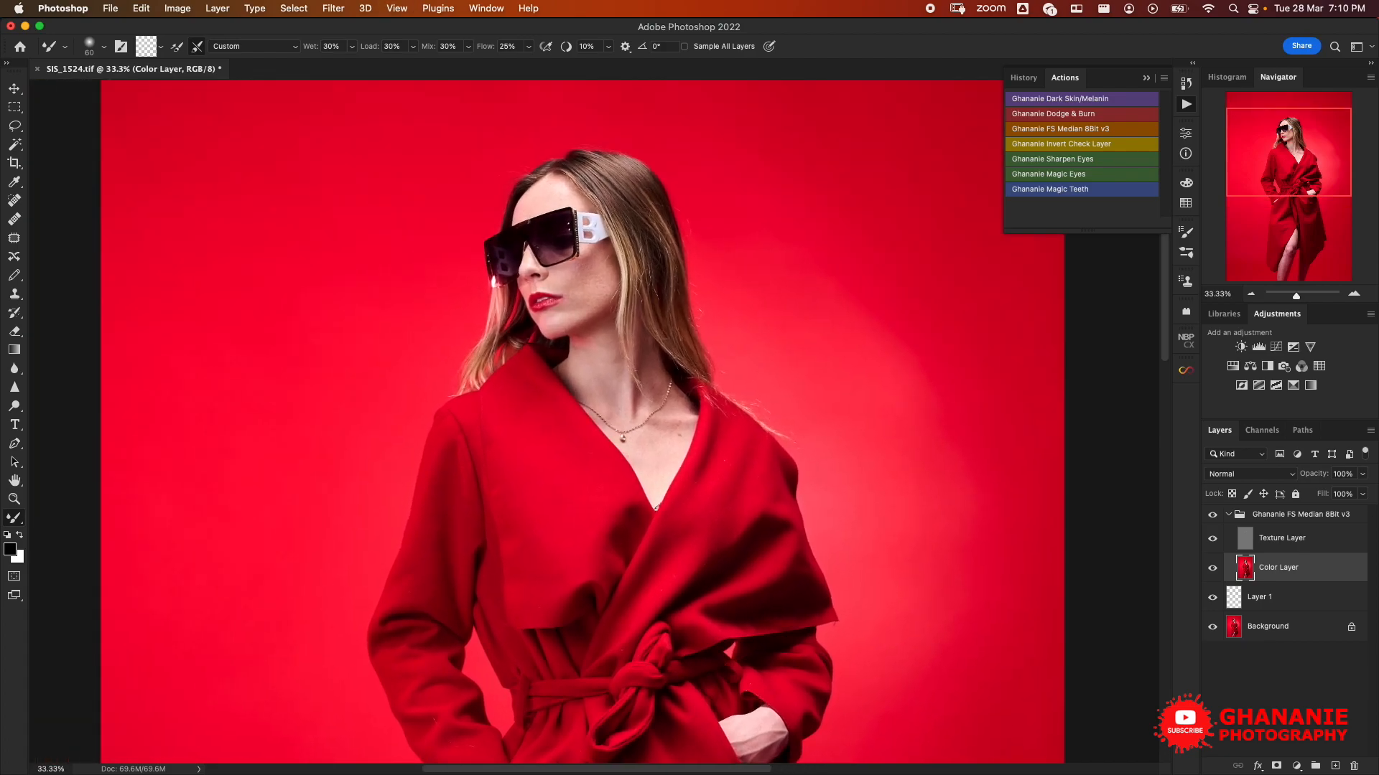
pyautogui.press('super+s')
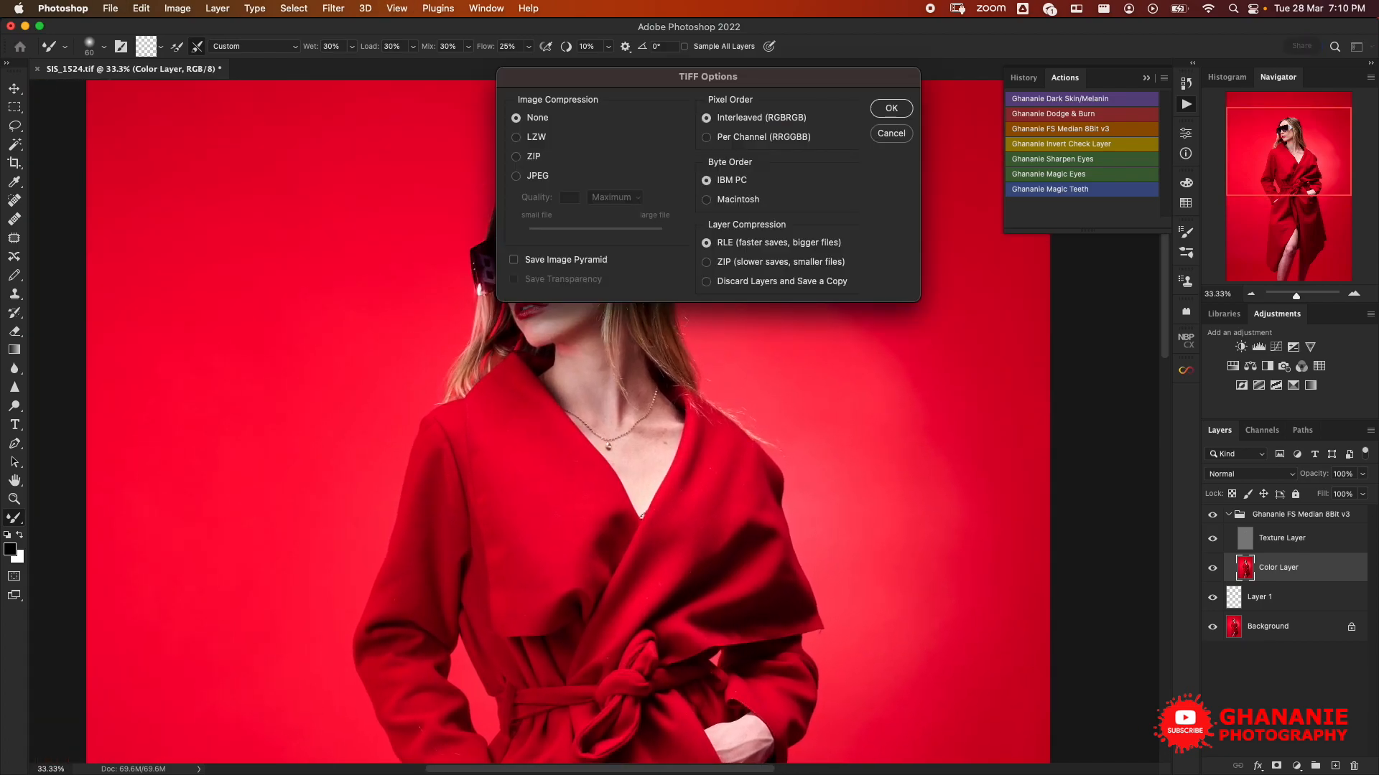
pyautogui.press('Return')
# Step: Smooth the uneven tones on Color Layer using the Mixer Brush at size 80 and save the document
pyautogui.moveTo(617, 402); pyautogui.dragTo(569, 441)
pyautogui.press(']')
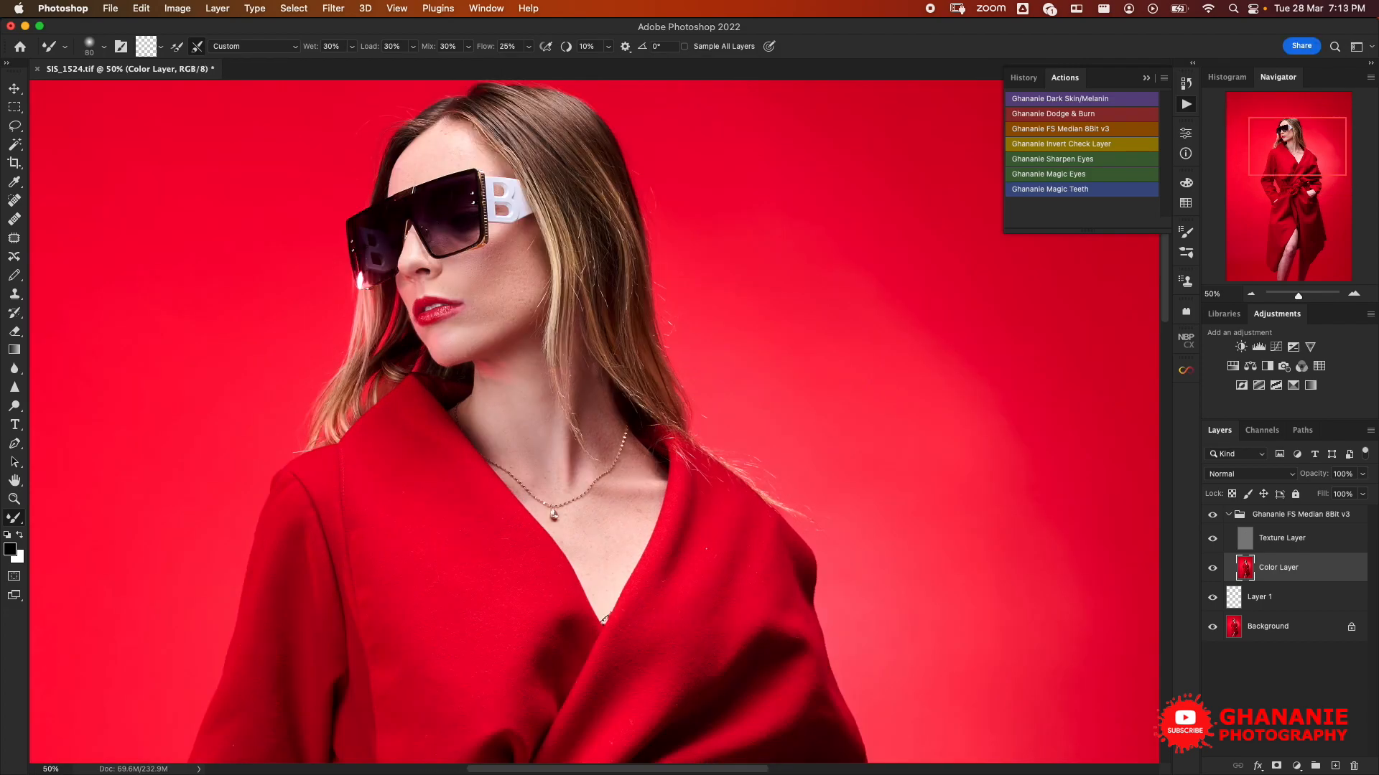
pyautogui.press('super+s')
# Step: Set up the Clone Stamp on Texture Layer with a soft round brush at 0% hardness for the face
pyautogui.moveTo(574, 402); pyautogui.dragTo(619, 474)
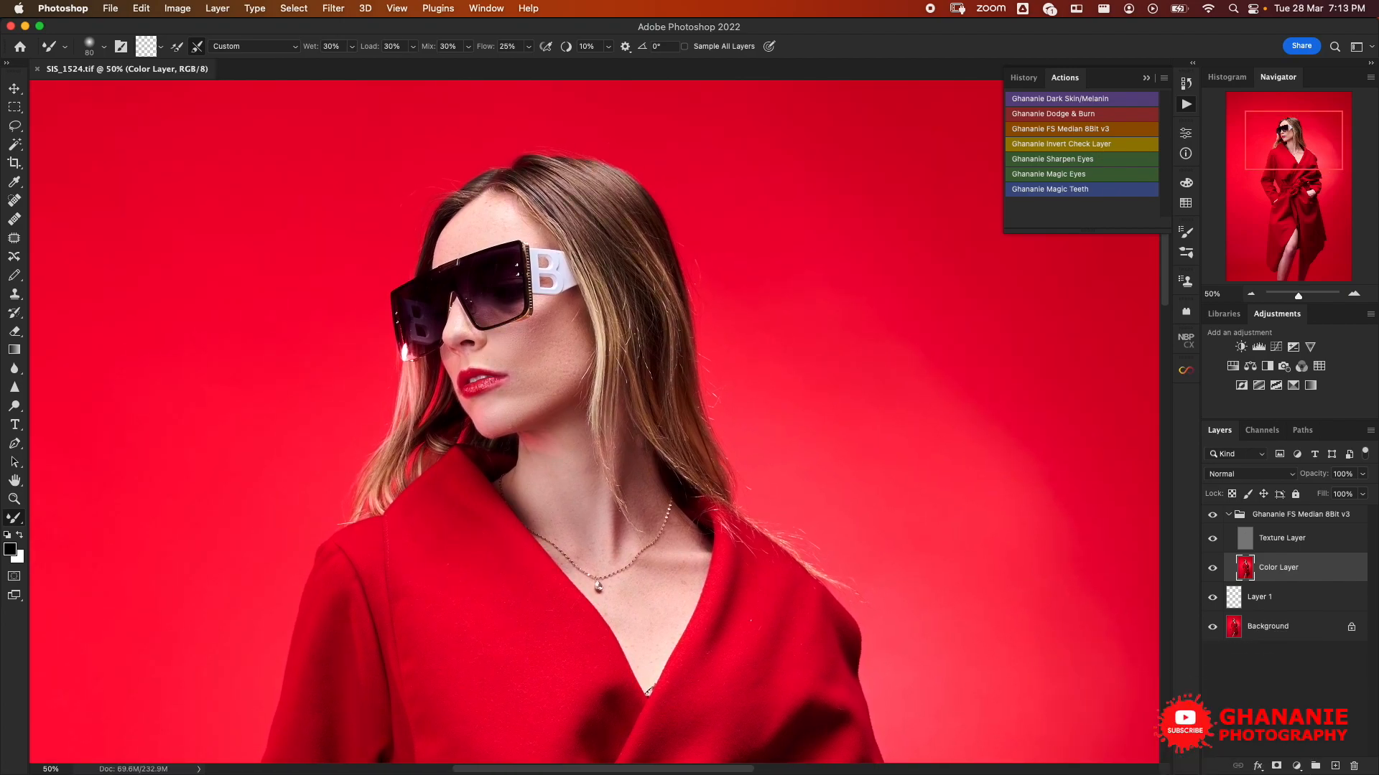
pyautogui.press('super+equal')
pyautogui.press('super+equal')
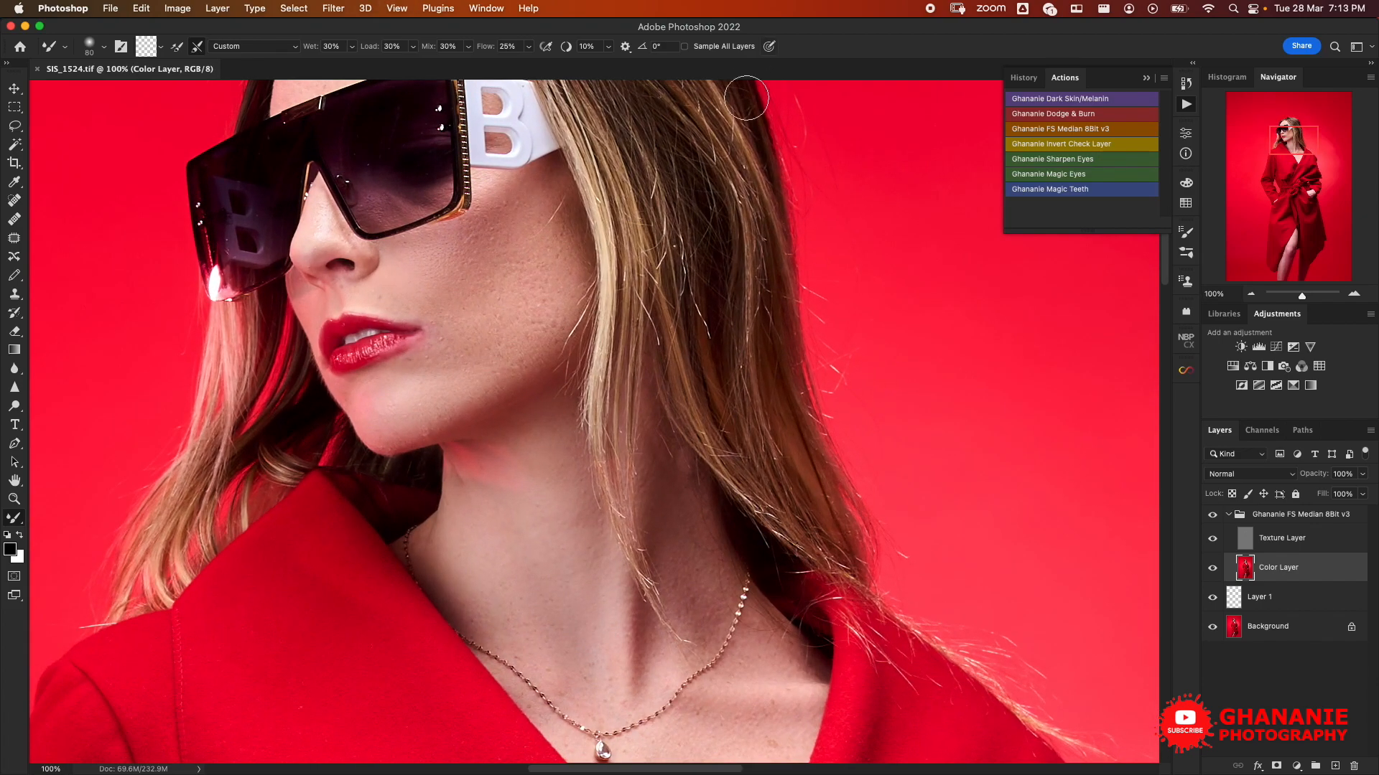
pyautogui.moveTo(555, 242)
pyautogui.mouseDown()
pyautogui.moveTo(624, 350)
pyautogui.moveTo(590, 365)
pyautogui.moveTo(585, 416)
pyautogui.mouseUp()
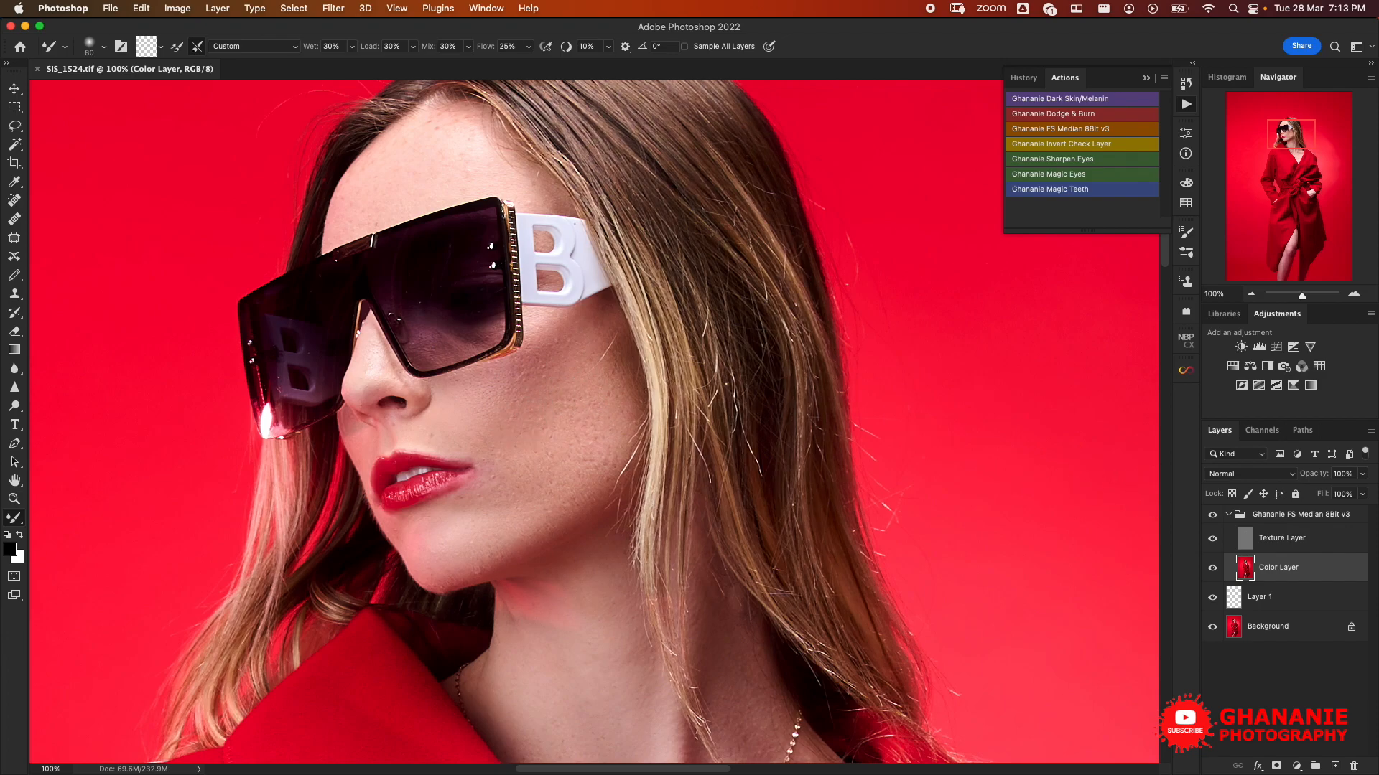
pyautogui.click(1283, 538)
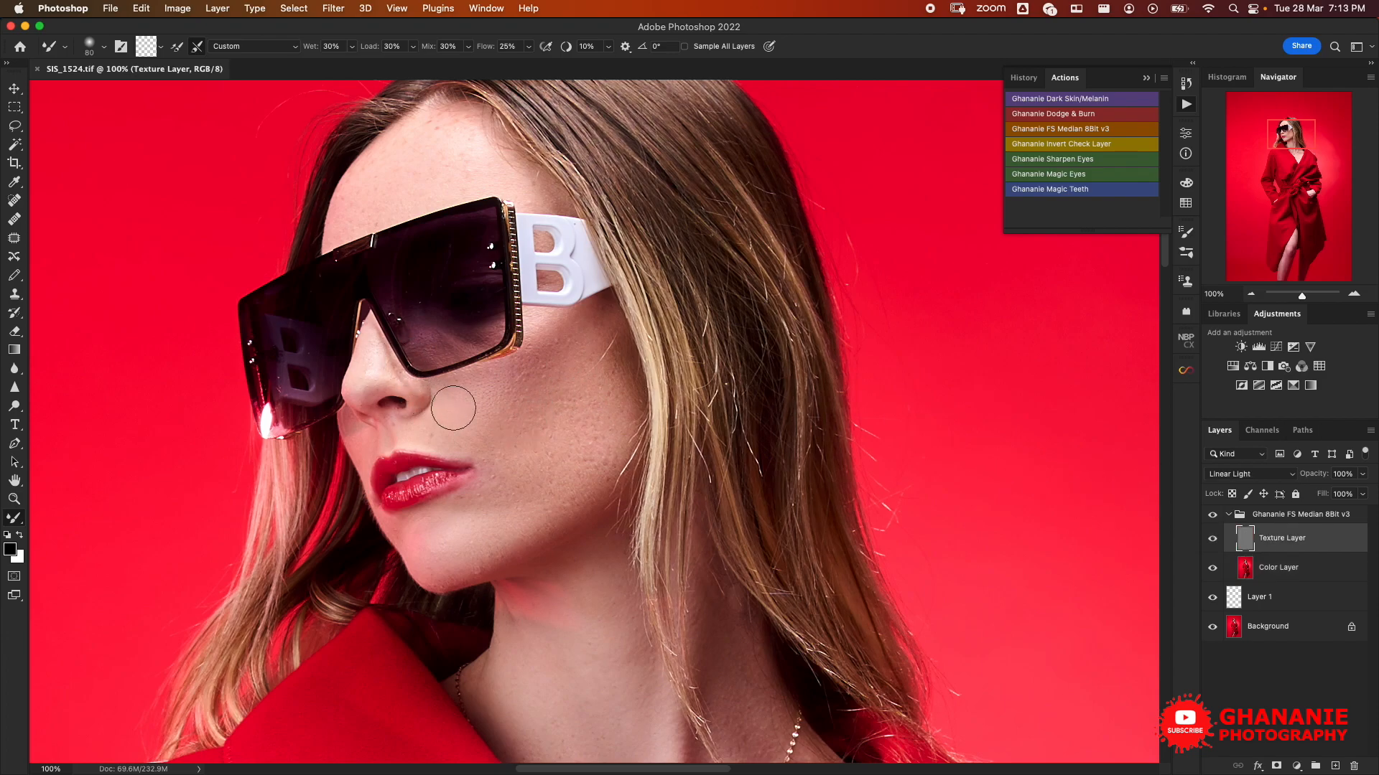
pyautogui.press('s')
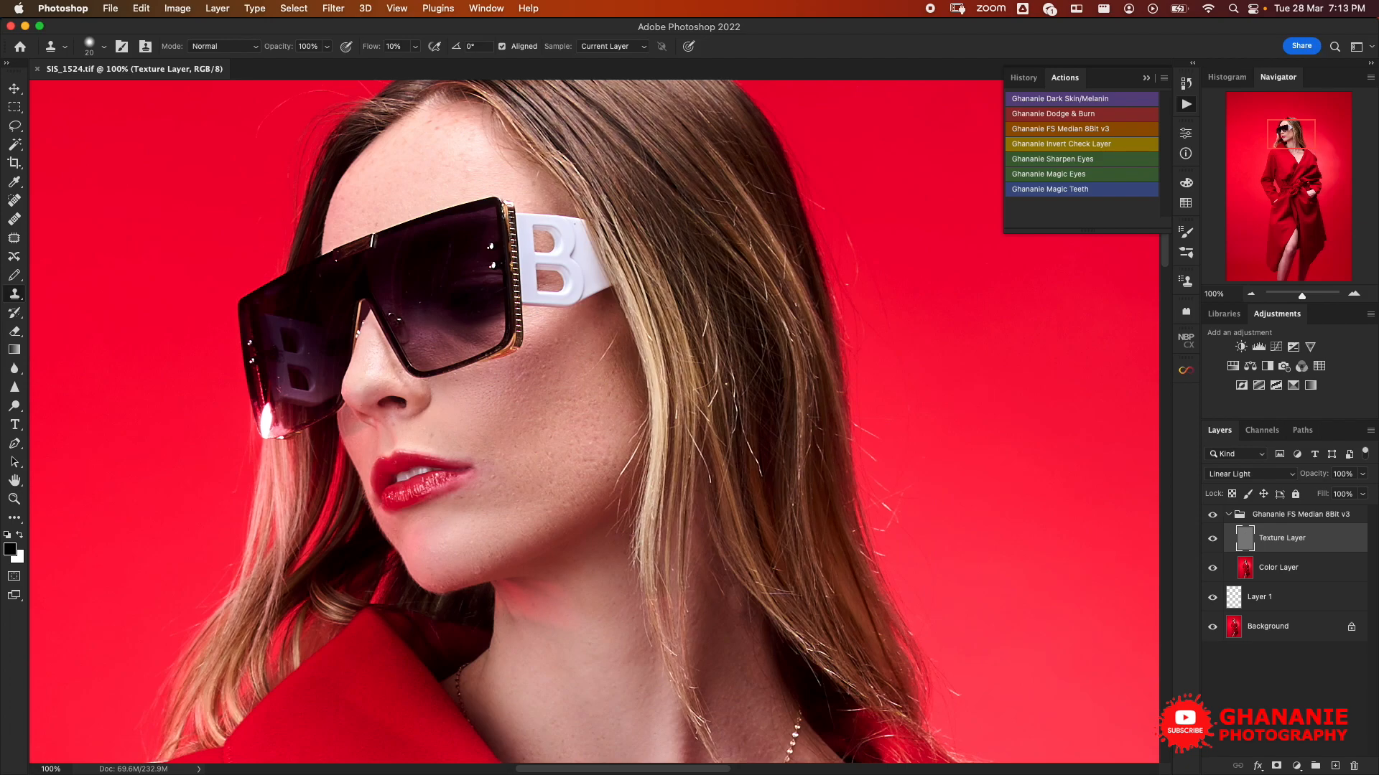
pyautogui.moveTo(567, 445); pyautogui.dragTo(634, 367)
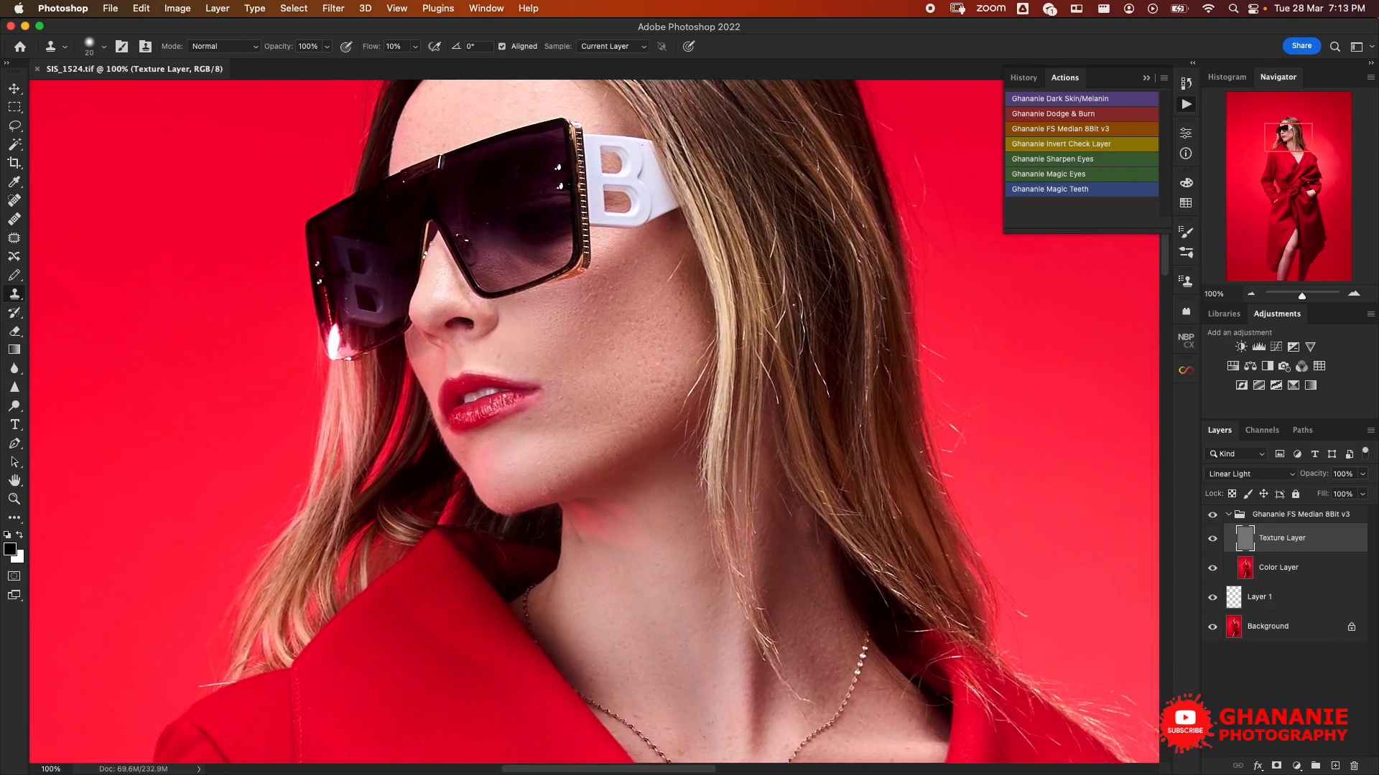
pyautogui.rightClick(626, 361)
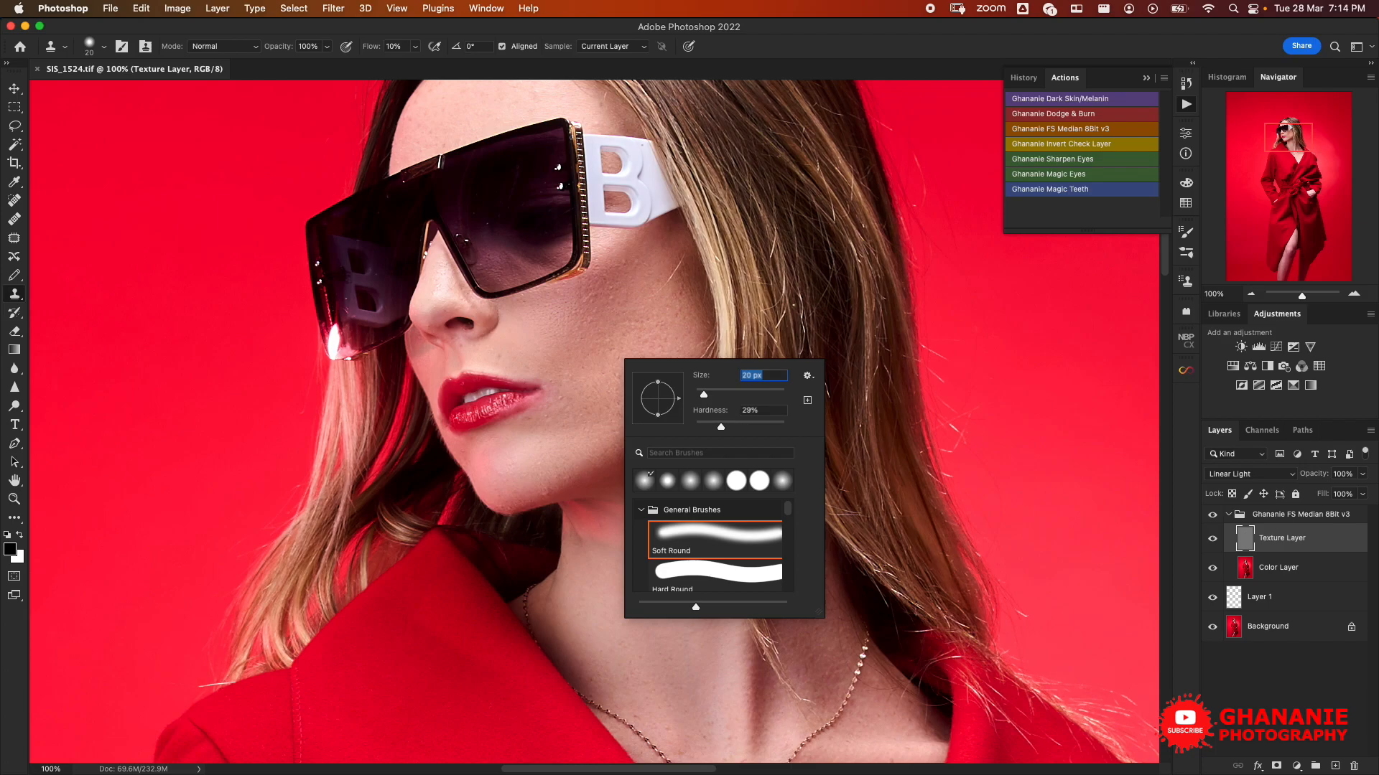
pyautogui.press('Tab')
pyautogui.write('0')
pyautogui.moveTo(695, 427)
pyautogui.mouseDown()
pyautogui.moveTo(713, 428)
pyautogui.moveTo(694, 428)
pyautogui.mouseUp()
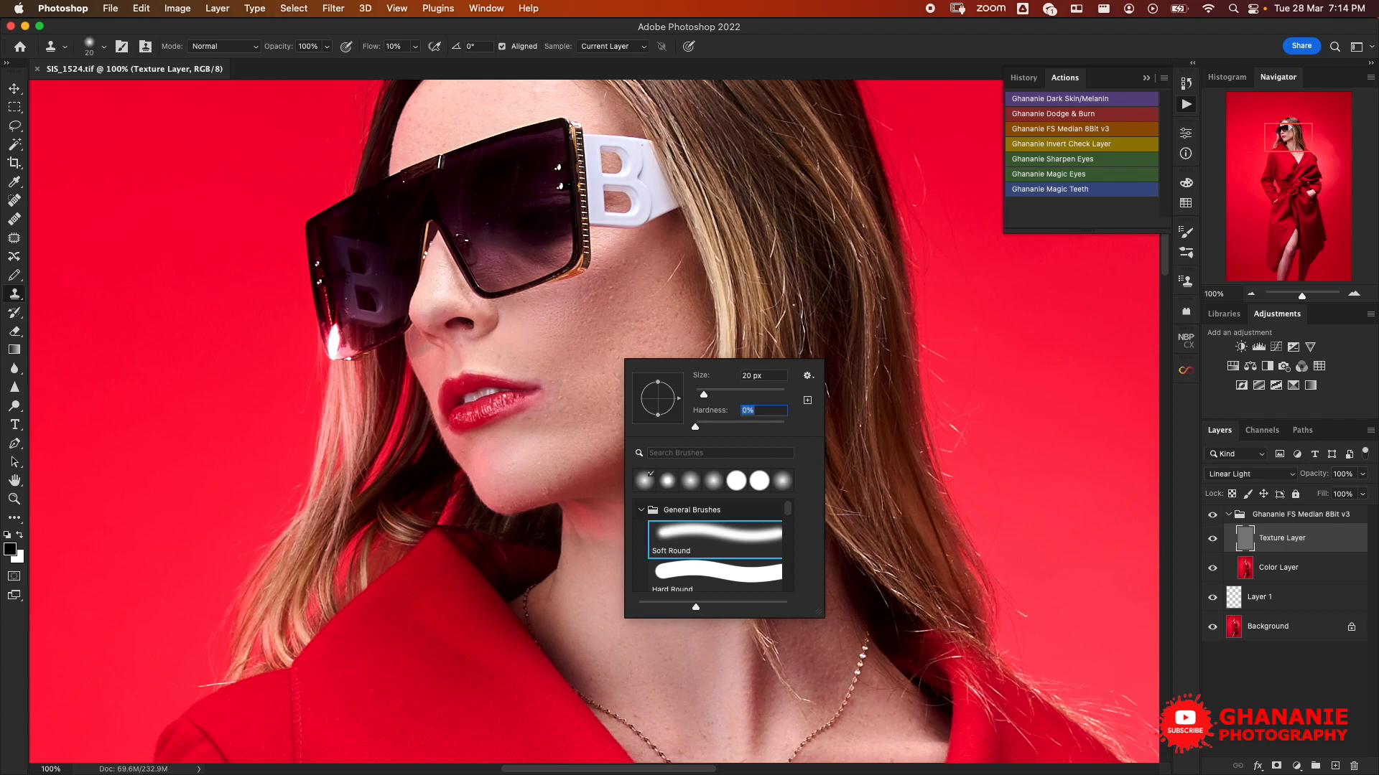
# Step: Clone clean skin texture over the rough areas of the cheek and upper chest with a size 30 brush
pyautogui.click(589, 338)
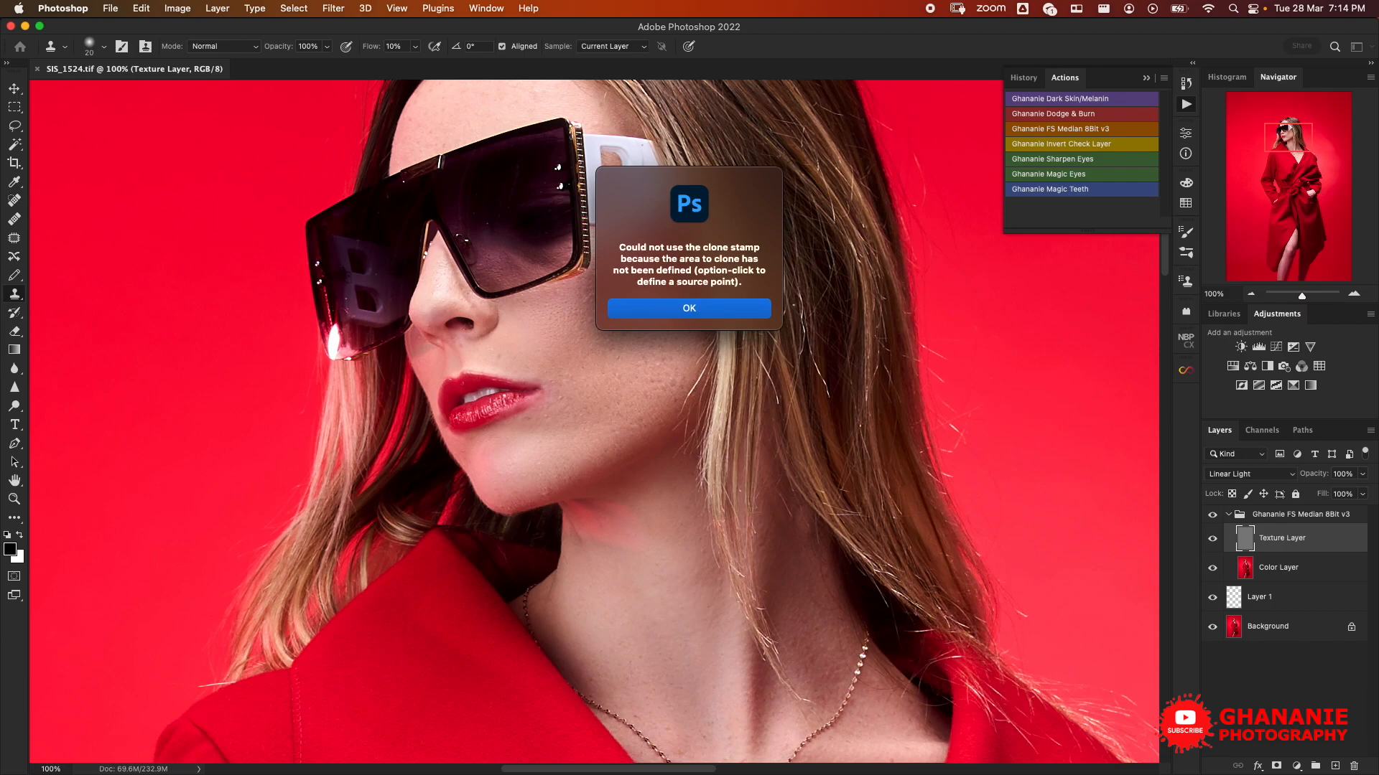
pyautogui.press('Return')
pyautogui.scroll(2, 594, 421)
pyautogui.scroll(1, 594, 421)
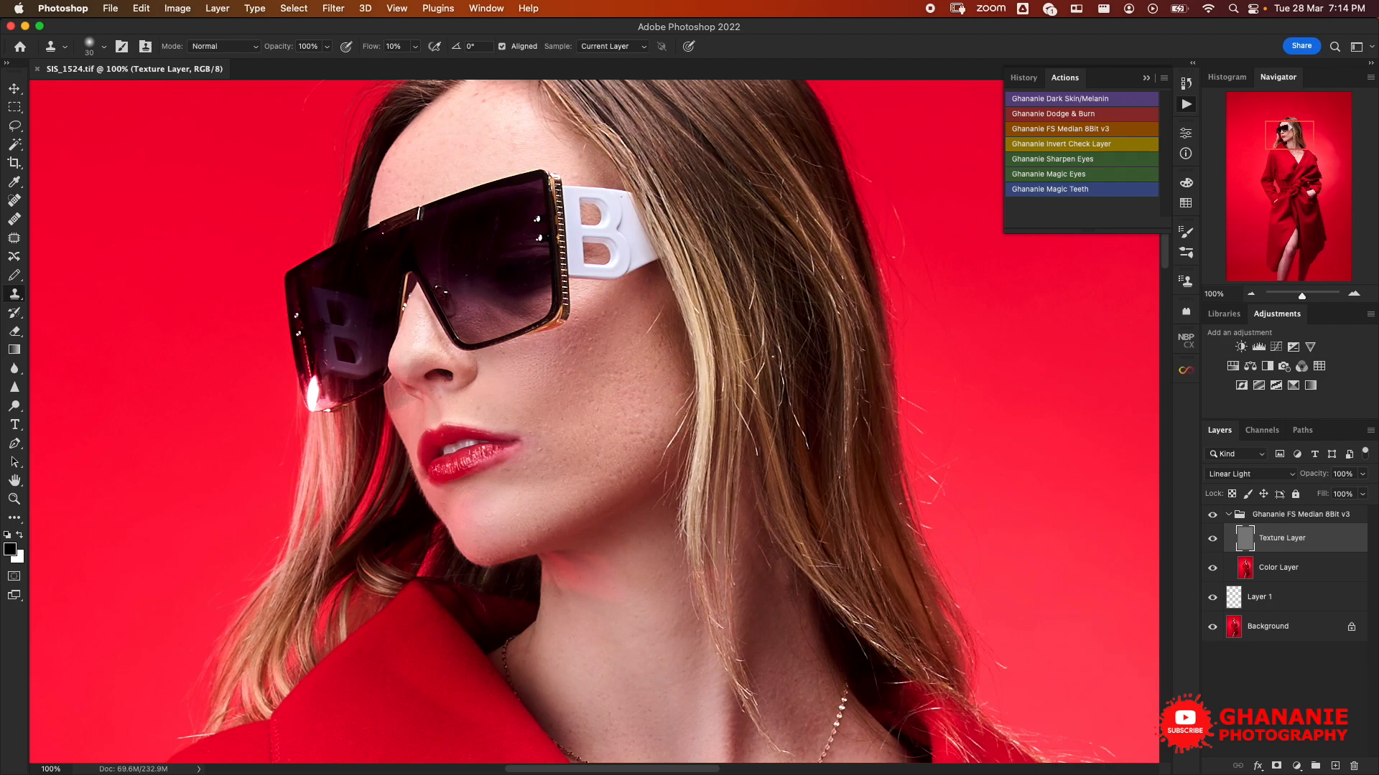
pyautogui.click(612, 338)
pyautogui.scroll(-5, 500, 400)
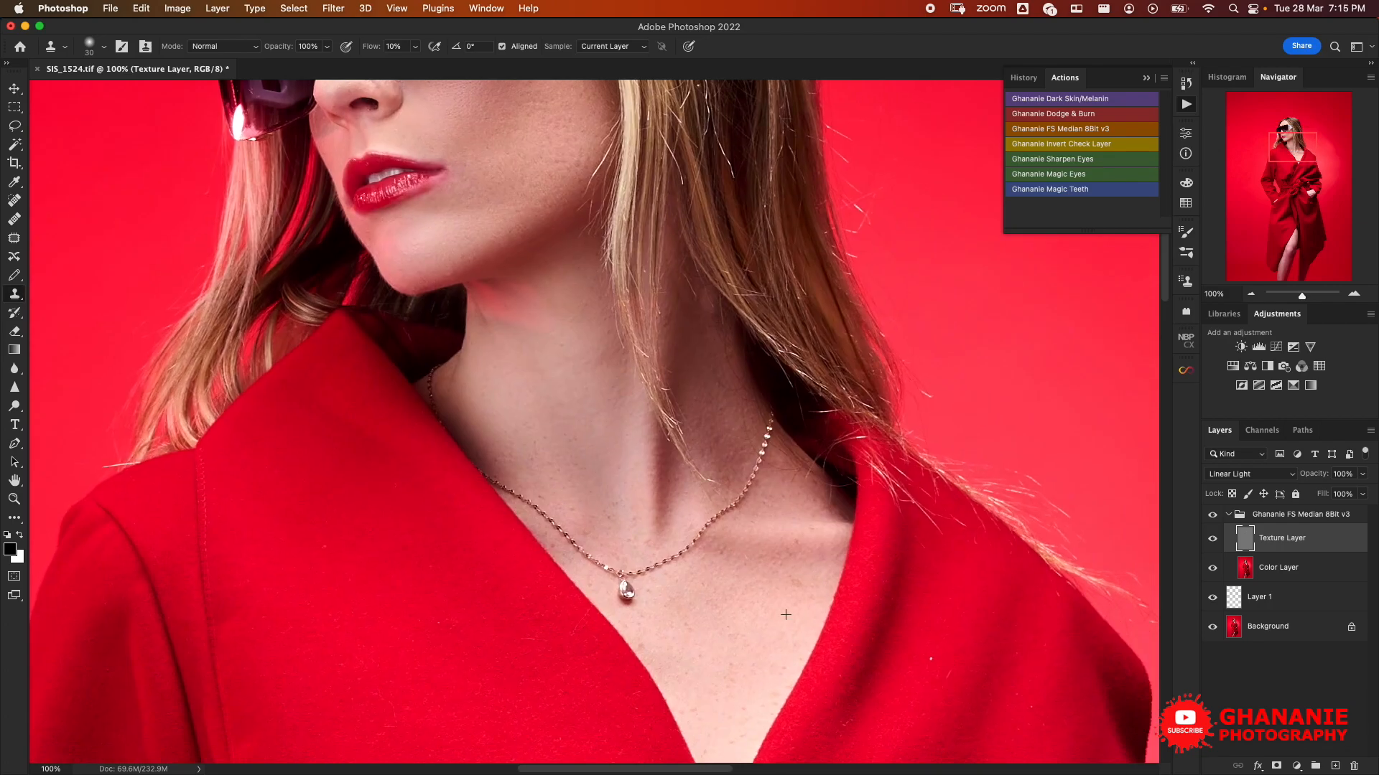
# Step: Examine the coat, belt and legs for remaining texture flaws and check the face in the wider view
pyautogui.scroll(-15, 681, 407)
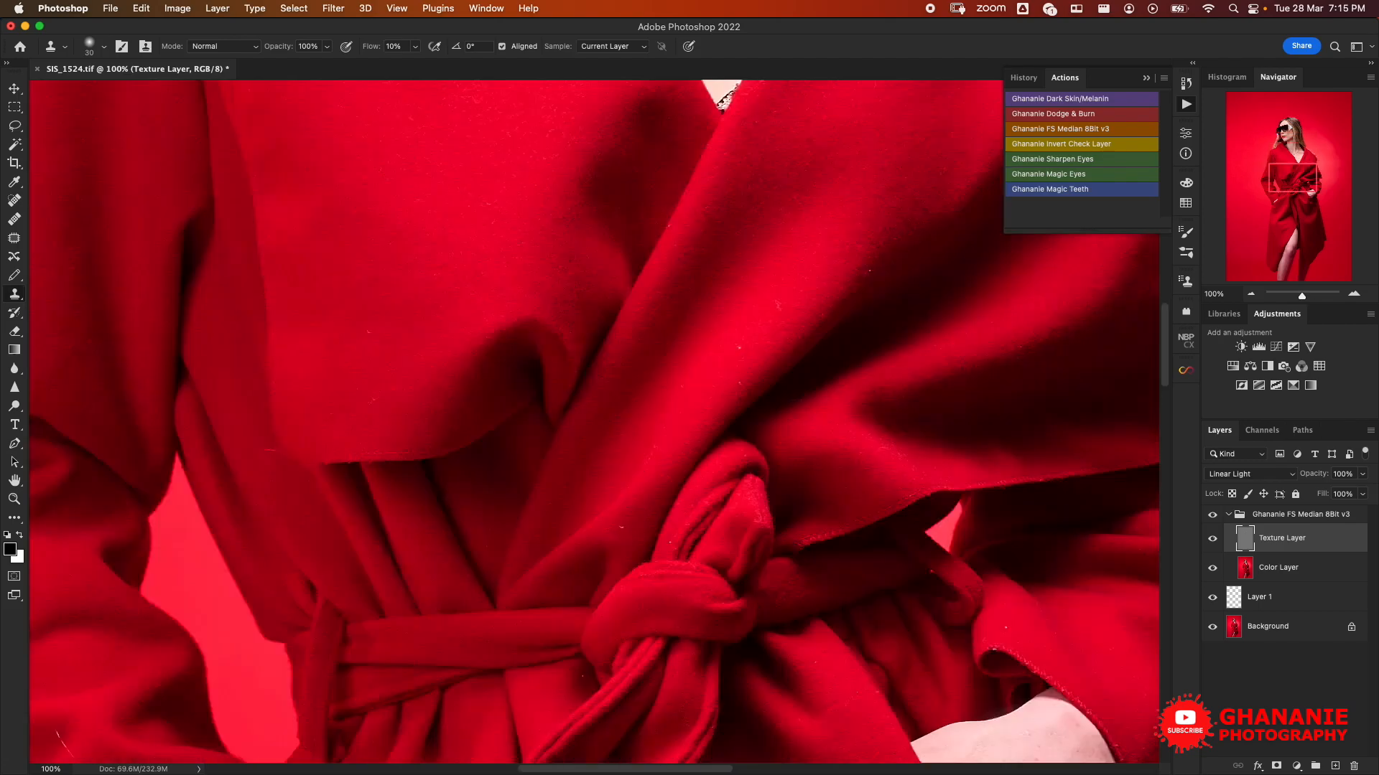
pyautogui.scroll(5, 355, 357)
pyautogui.scroll(-5, 683, 268)
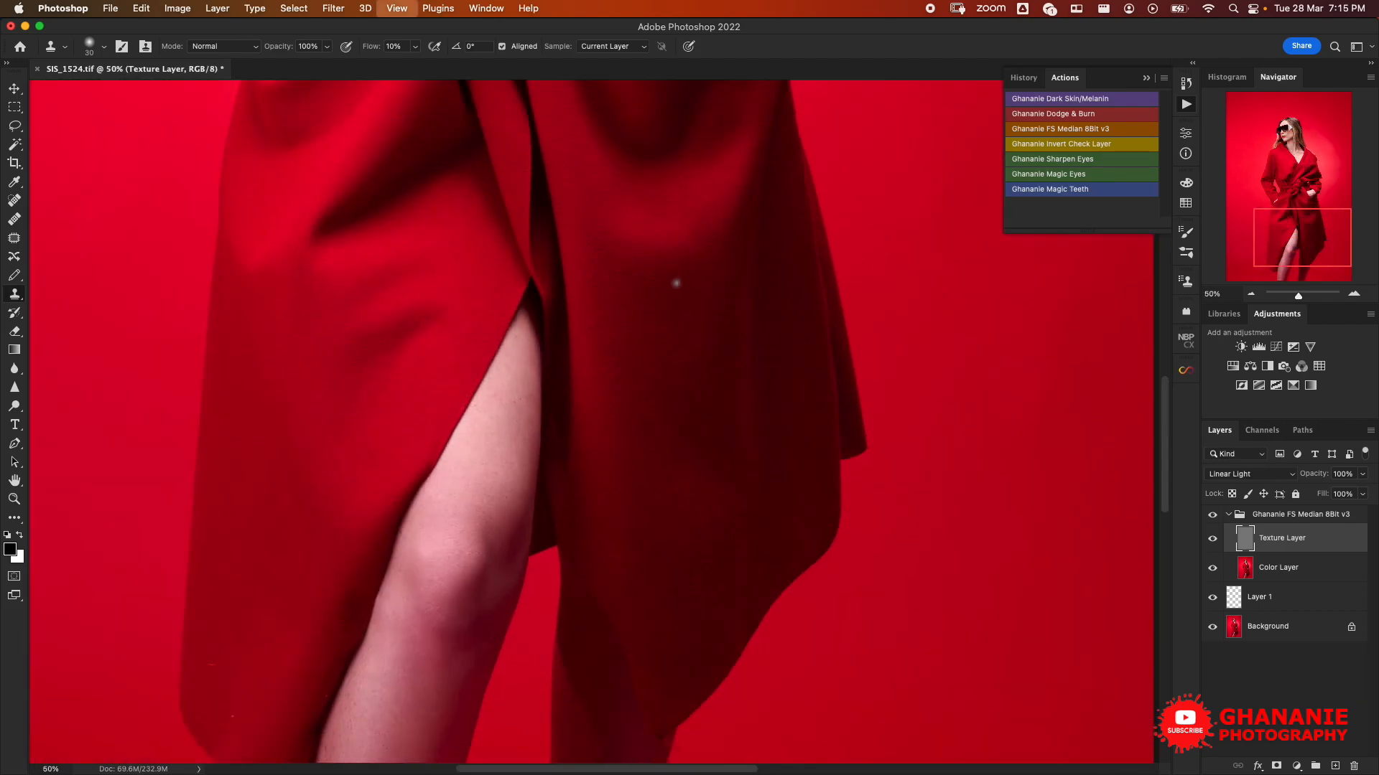
pyautogui.scroll(10, 682, 267)
pyautogui.scroll(4, 356, 316)
pyautogui.scroll(3, 356, 316)
pyautogui.hscroll(-5, 356, 316)
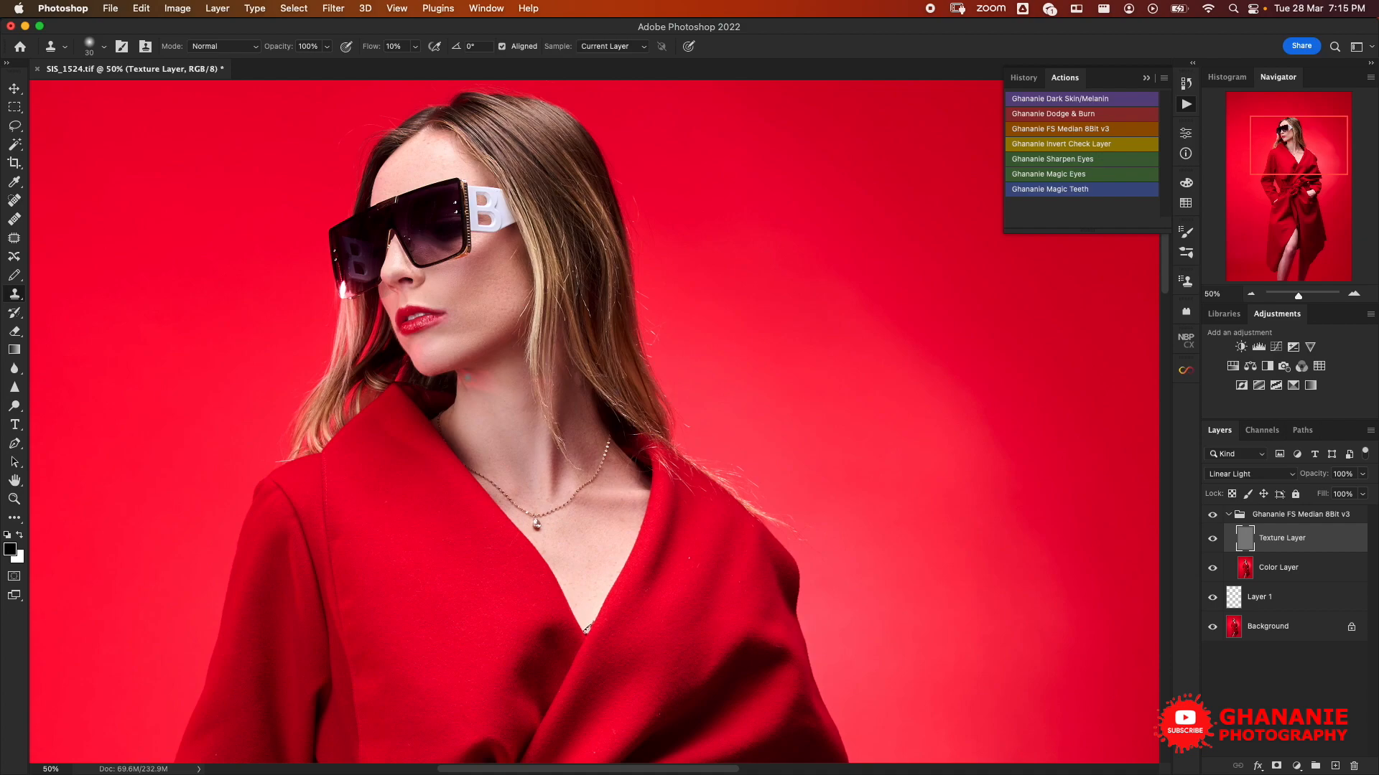
pyautogui.scroll(3, 600, 388)
pyautogui.scroll(-3, 587, 688)
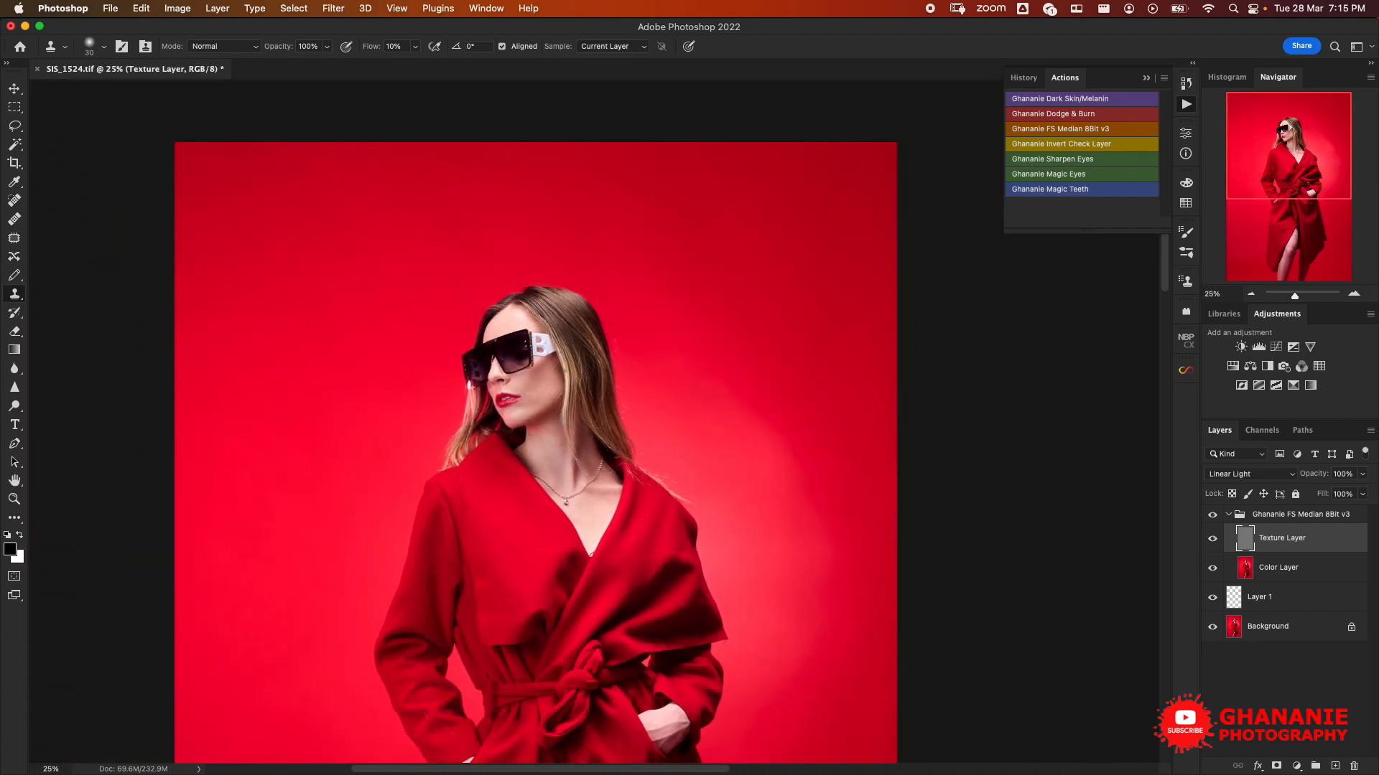
# Step: Blend the uneven tones on Color Layer using the Mixer Brush at about size 125 and save the document
pyautogui.click(1278, 567)
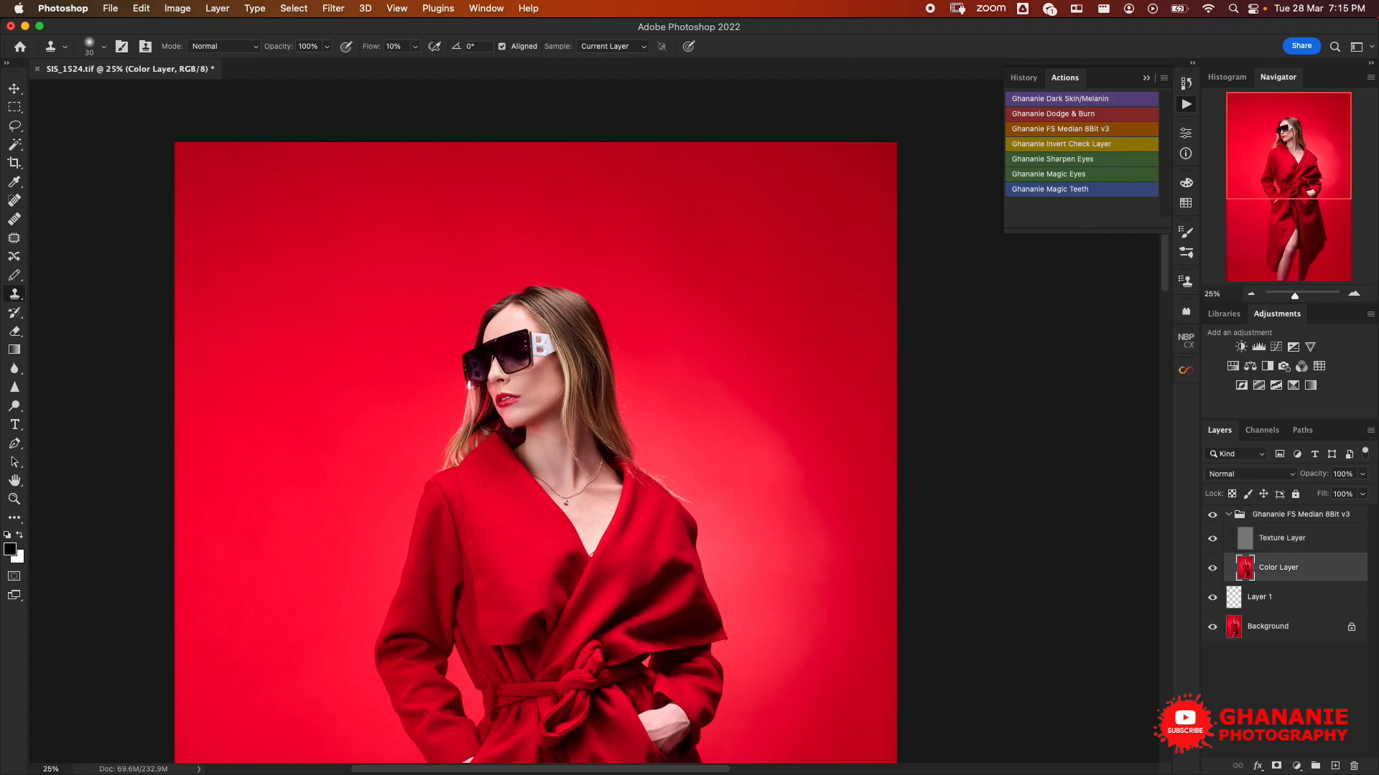
pyautogui.press('b')
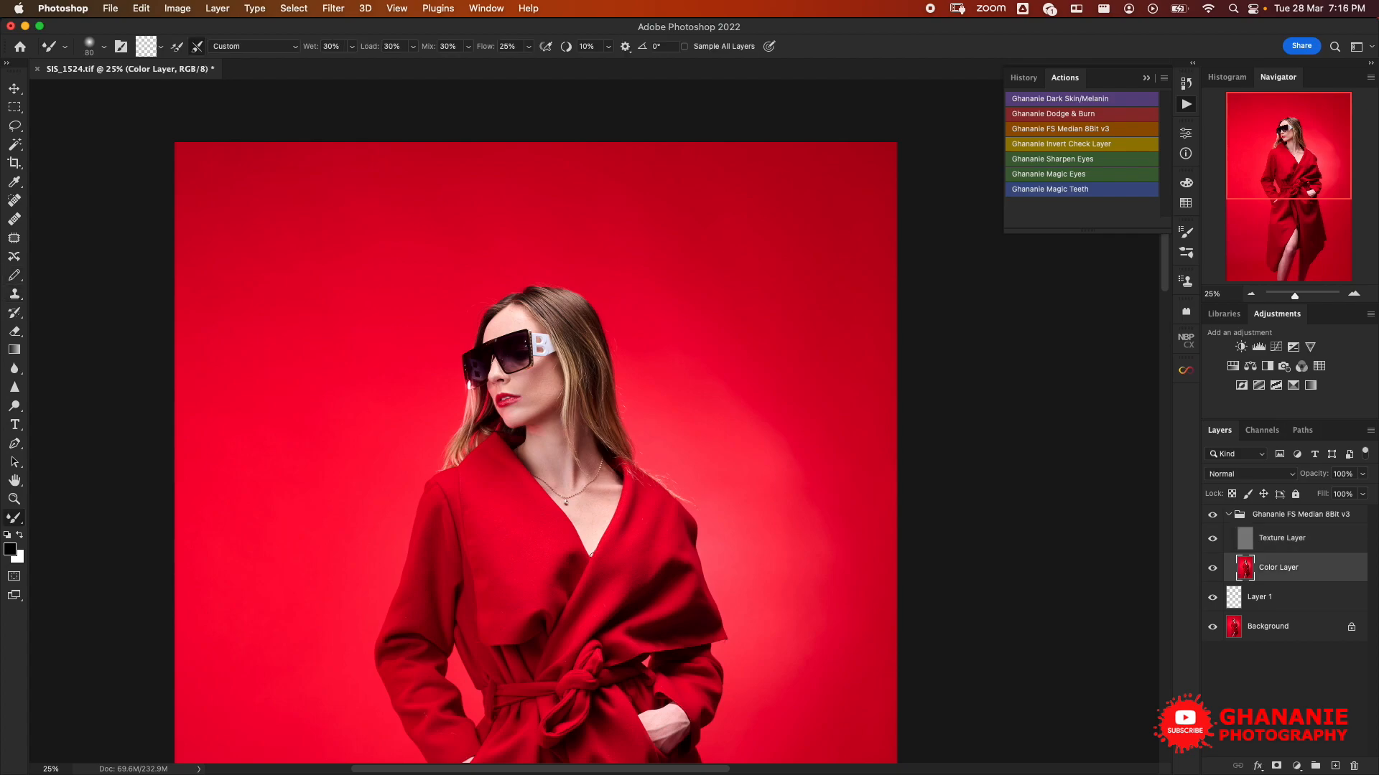
pyautogui.scroll(1, 646, 574)
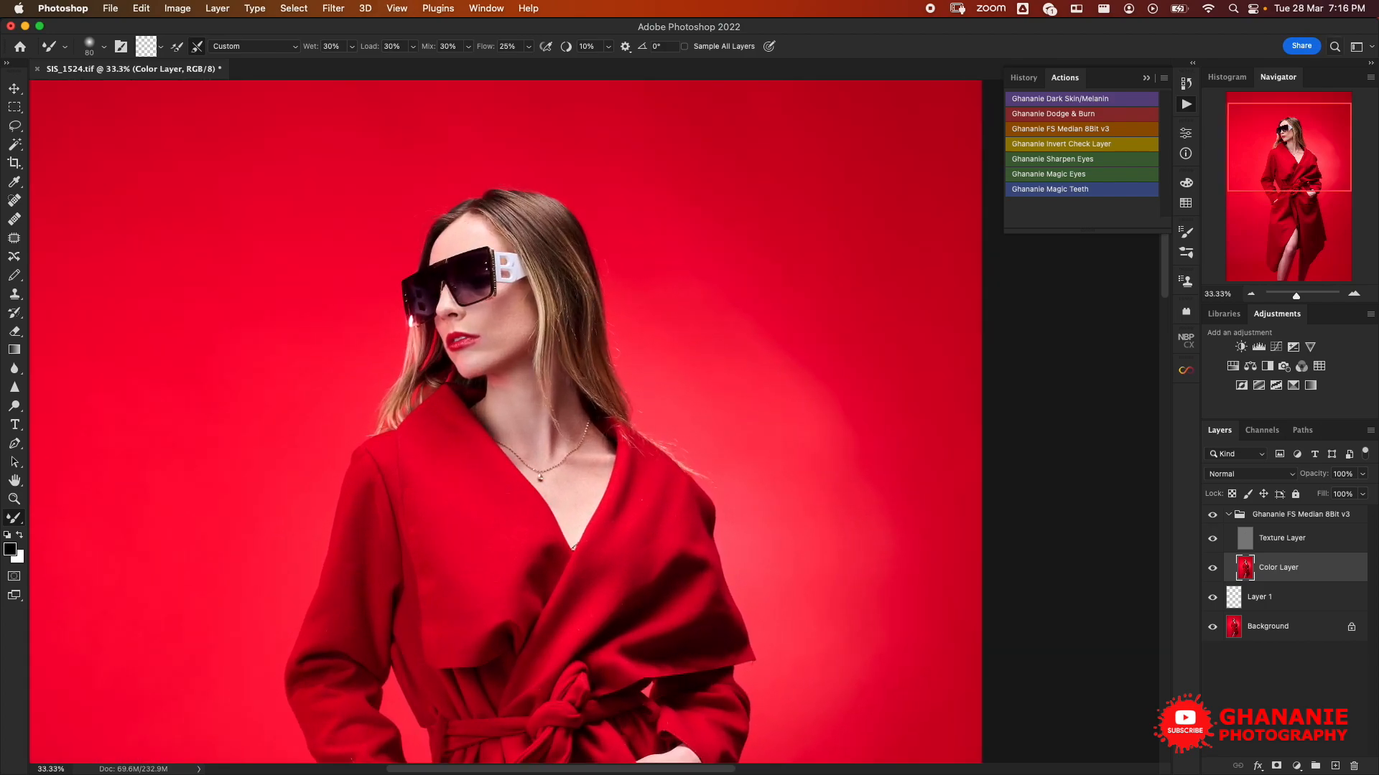
pyautogui.moveTo(574, 460); pyautogui.dragTo(686, 438)
pyautogui.press(']')
pyautogui.press(']')
pyautogui.press(']')
pyautogui.press('[')
pyautogui.press('[')
pyautogui.press(']')
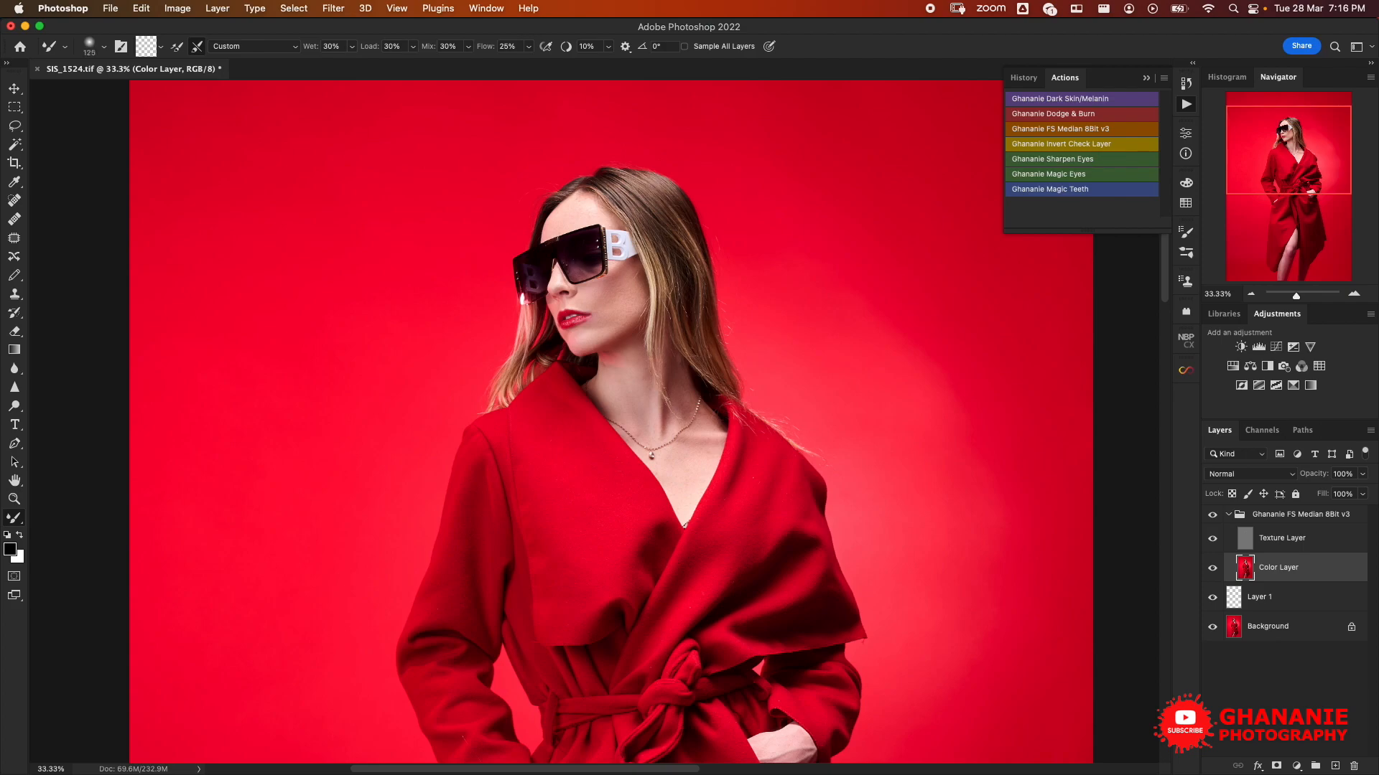
pyautogui.press('[')
pyautogui.press(']')
pyautogui.press('[')
pyautogui.press(']')
pyautogui.press(']')
pyautogui.scroll(-2, 611, 424)
pyautogui.hotkey('ctrl', 's')
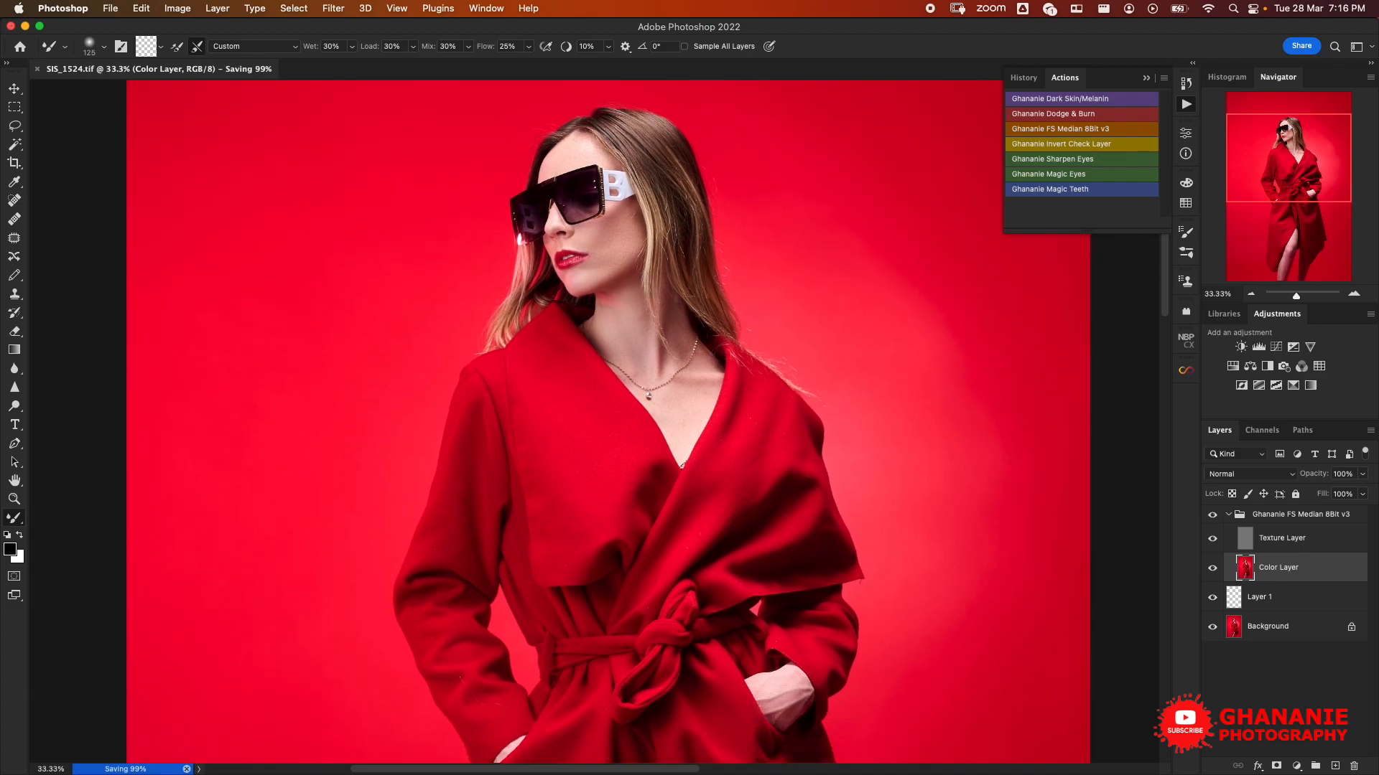
# Step: Examine the smoothed full-length portrait and its backdrop at 16.67%
pyautogui.press('super+minus')
pyautogui.press('super+minus')
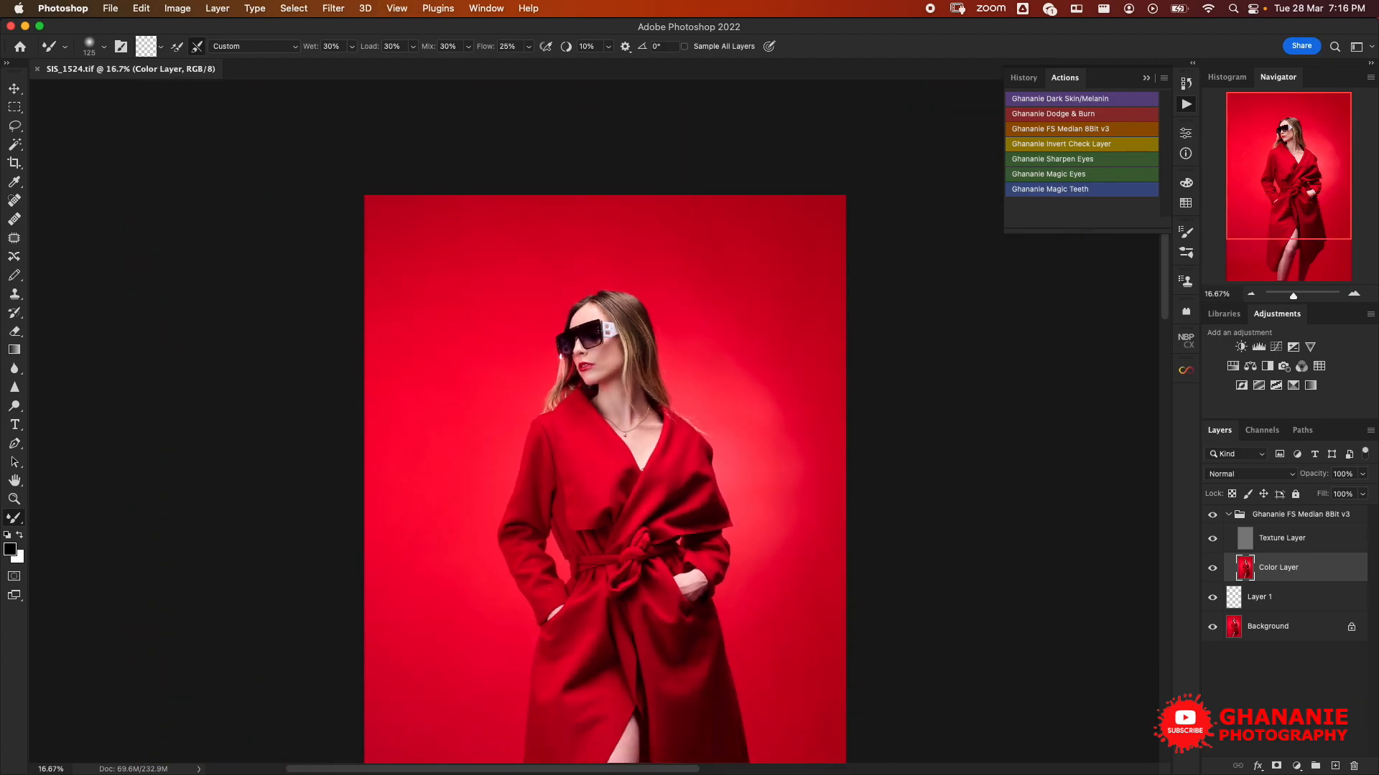
pyautogui.scroll(-3, 605, 480)
pyautogui.hscroll(1, 605, 479)
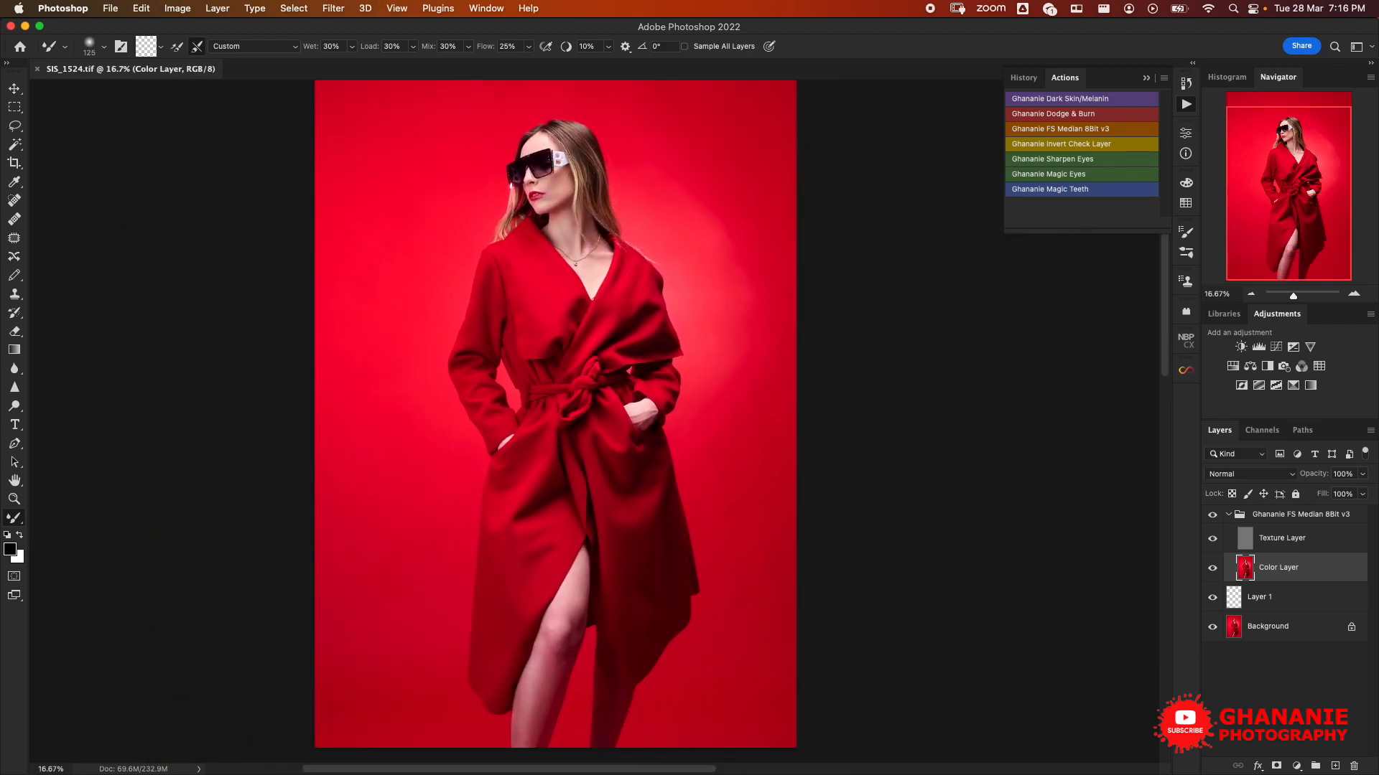
pyautogui.scroll(1, 568, 424)
pyautogui.hscroll(-1, 567, 424)
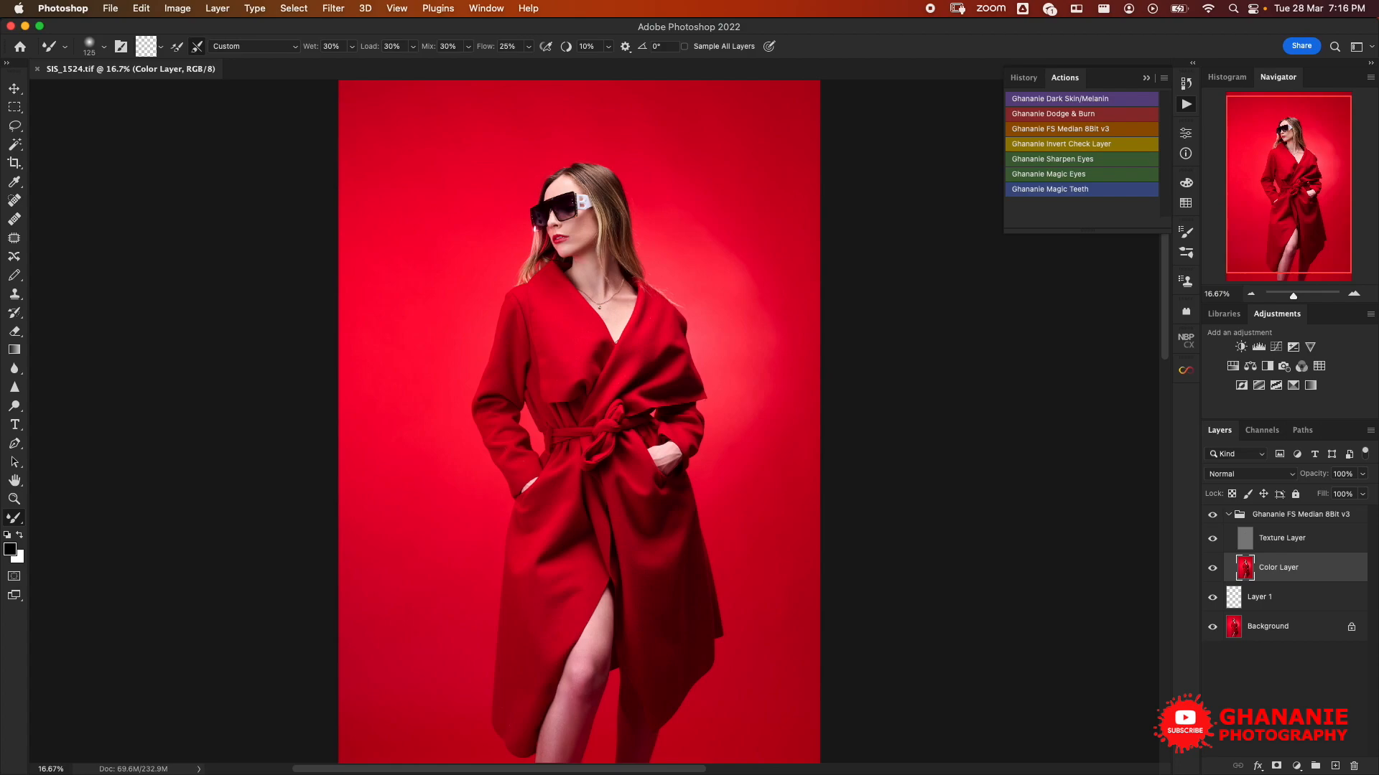
pyautogui.scroll(2, 579, 422)
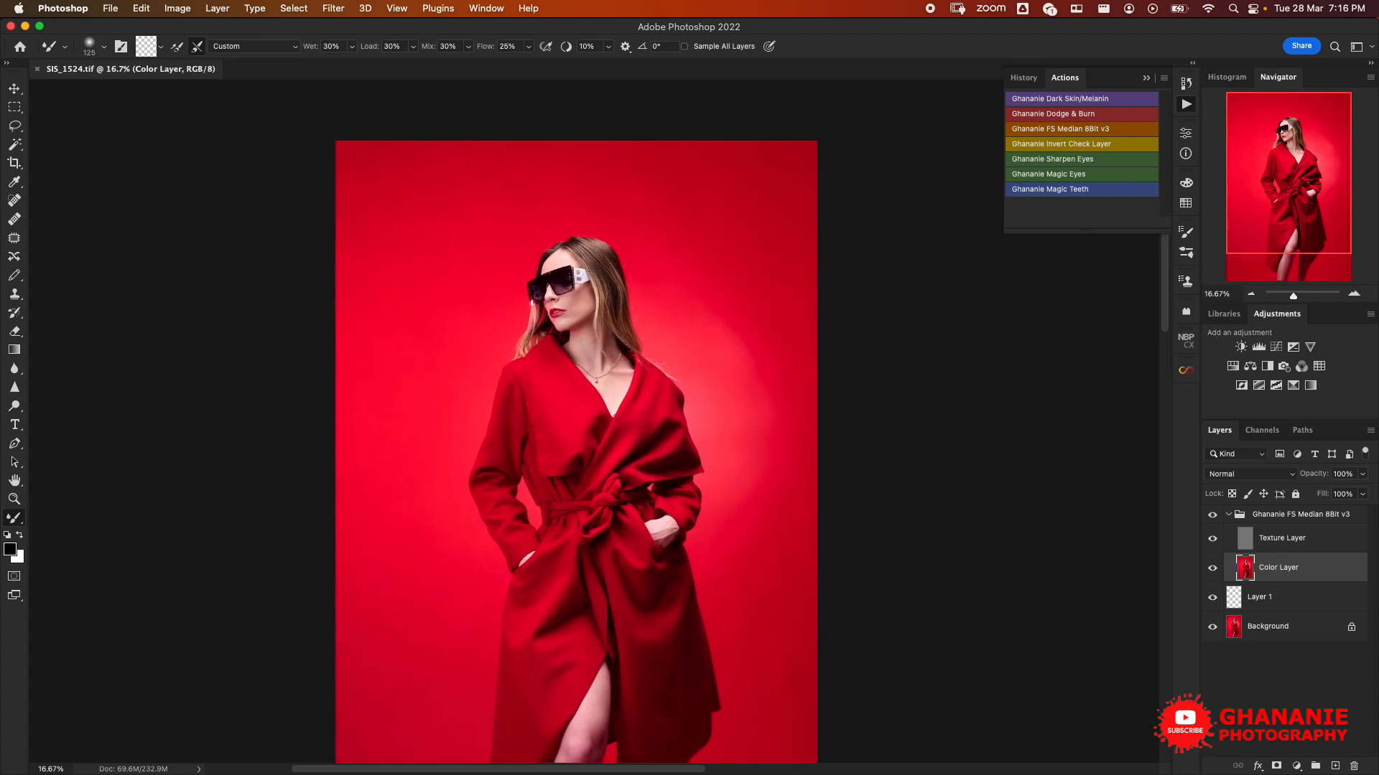
pyautogui.scroll(-2, 578, 422)
pyautogui.hscroll(1, 579, 422)
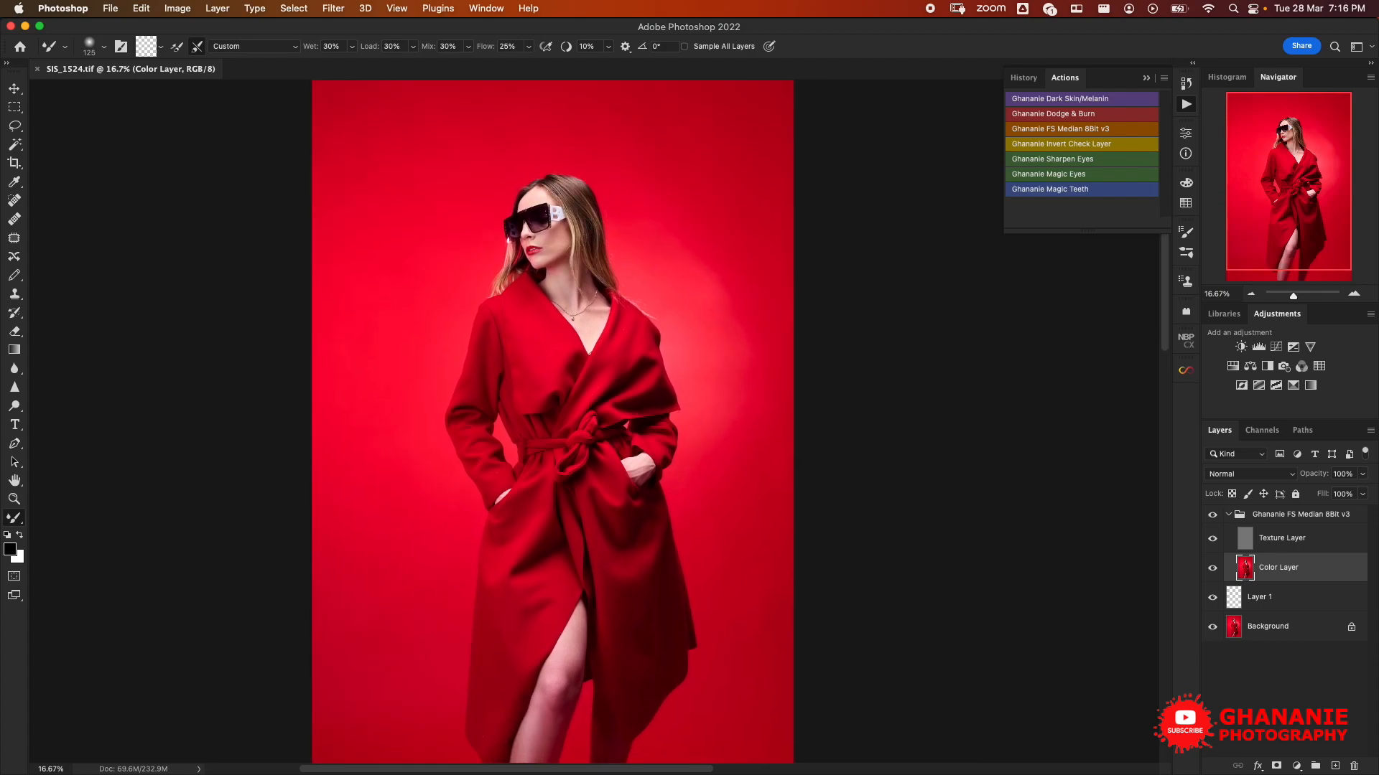
pyautogui.hscroll(-1, 579, 422)
pyautogui.scroll(-1, 578, 422)
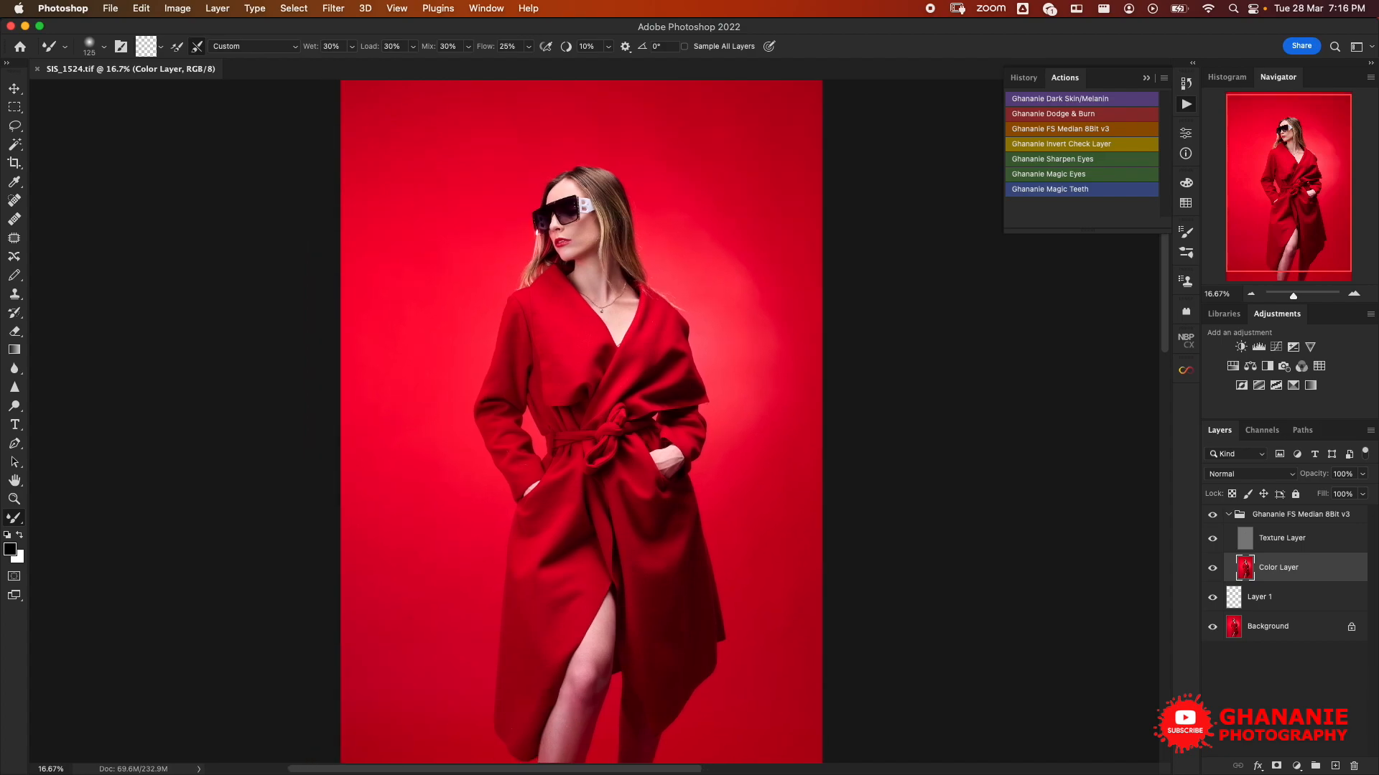
# Step: Stamp all visible layers into a new layer above the Ghananie FS Median 8Bit v3 group
pyautogui.click(1300, 515)
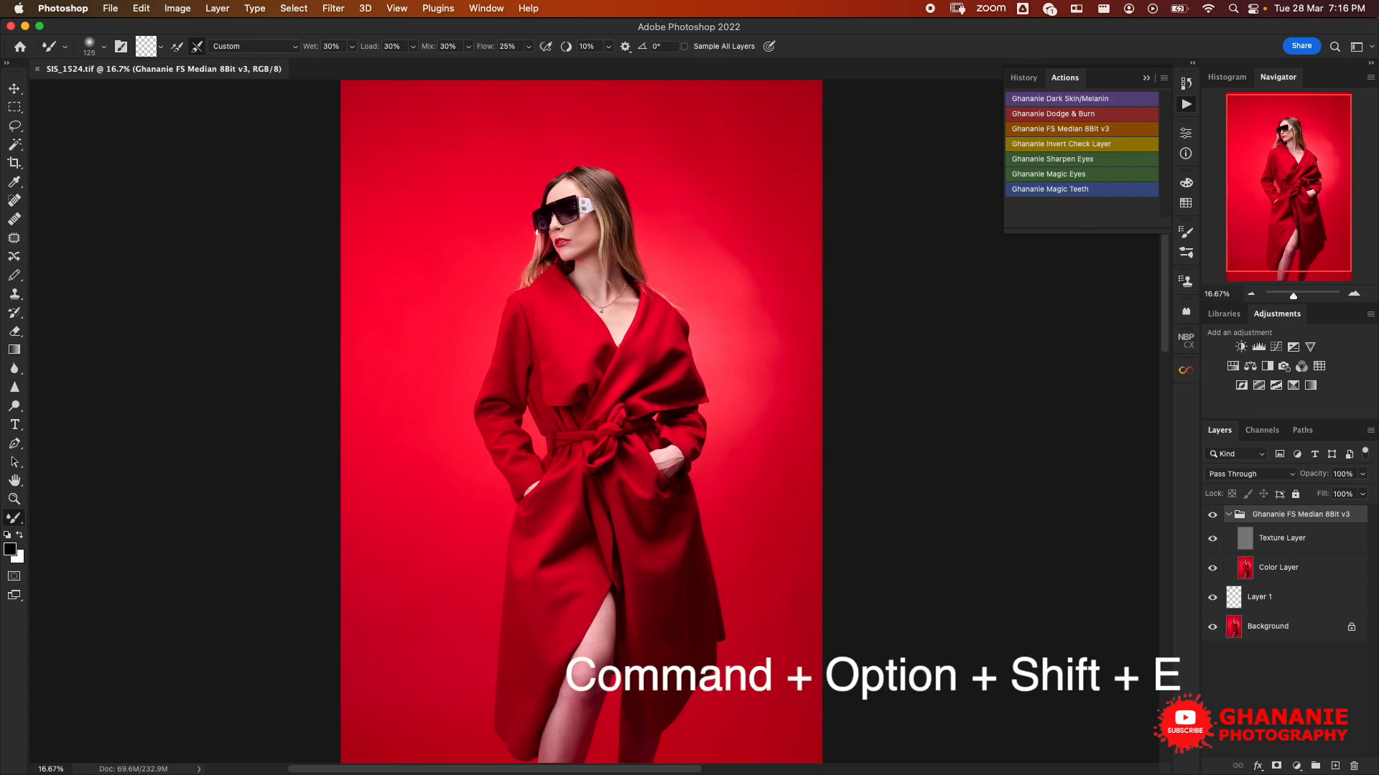
pyautogui.press('super+alt+shift+e')
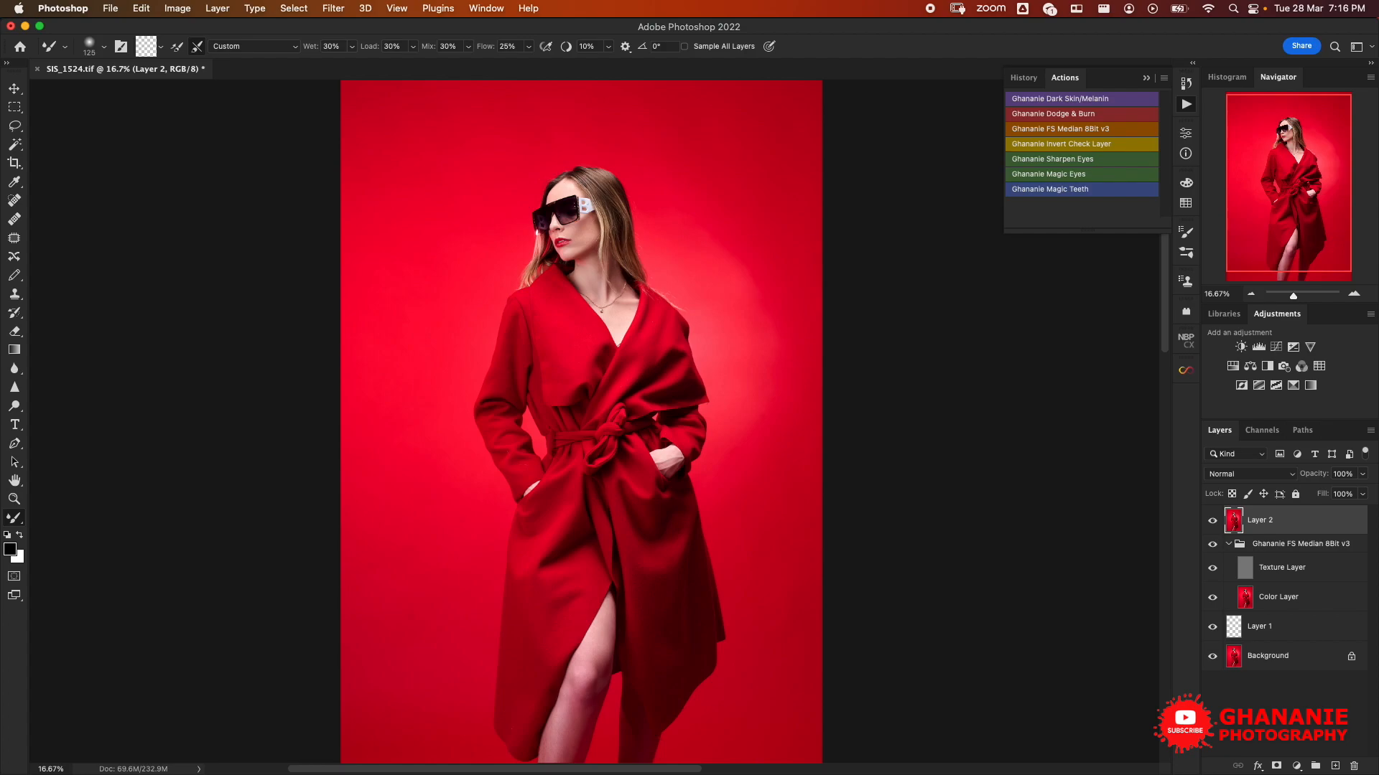
# Step: Open the Retouch4me Dodge Burn filter on the stamped layer and enlarge its preview window
pyautogui.click(333, 8)
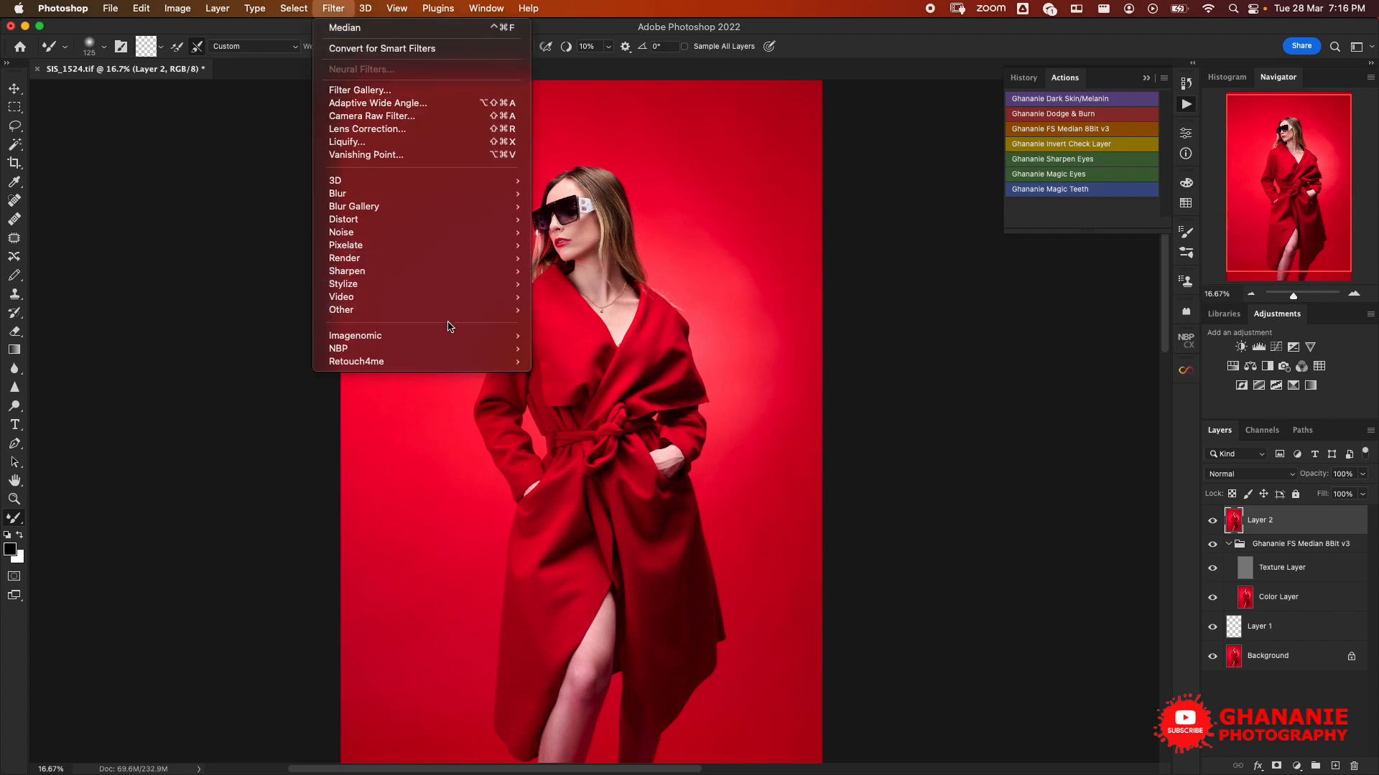
pyautogui.moveTo(481, 368)
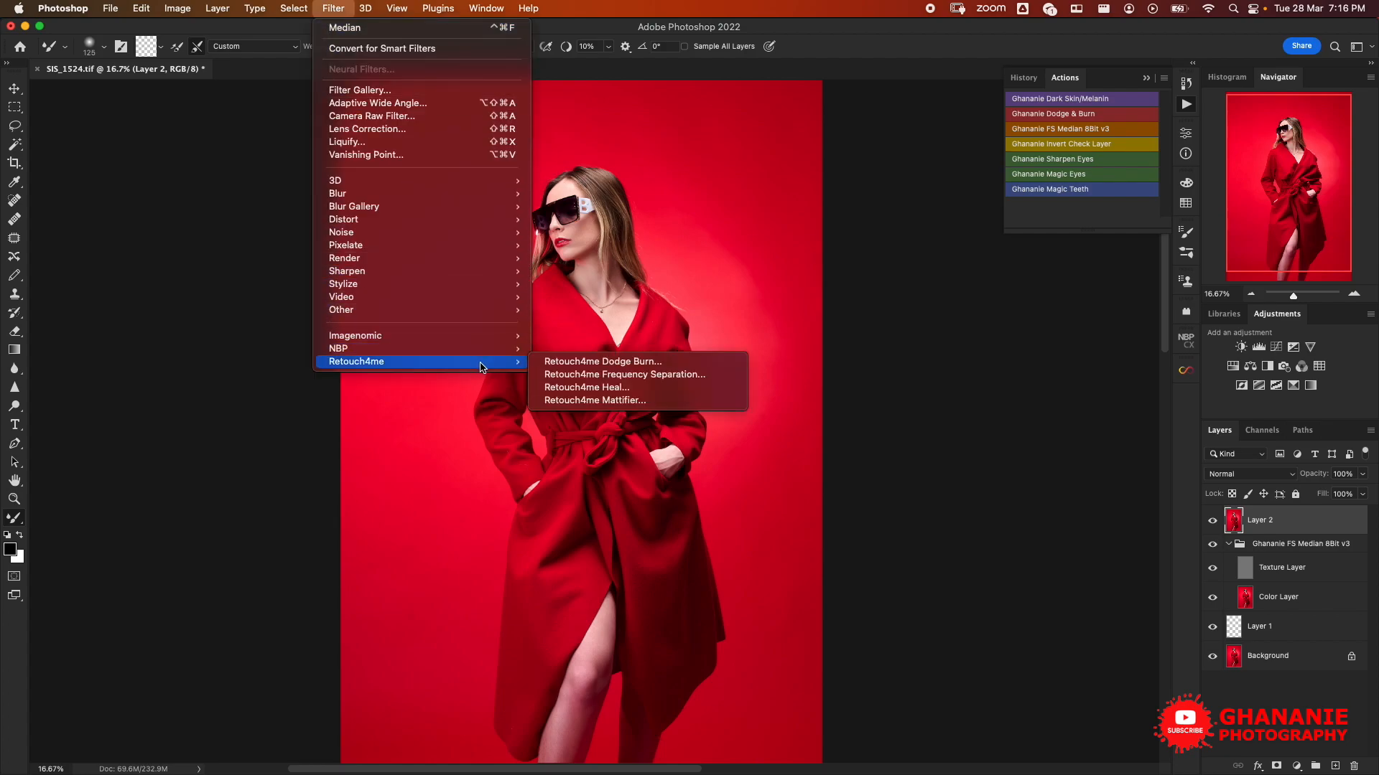
pyautogui.click(631, 361)
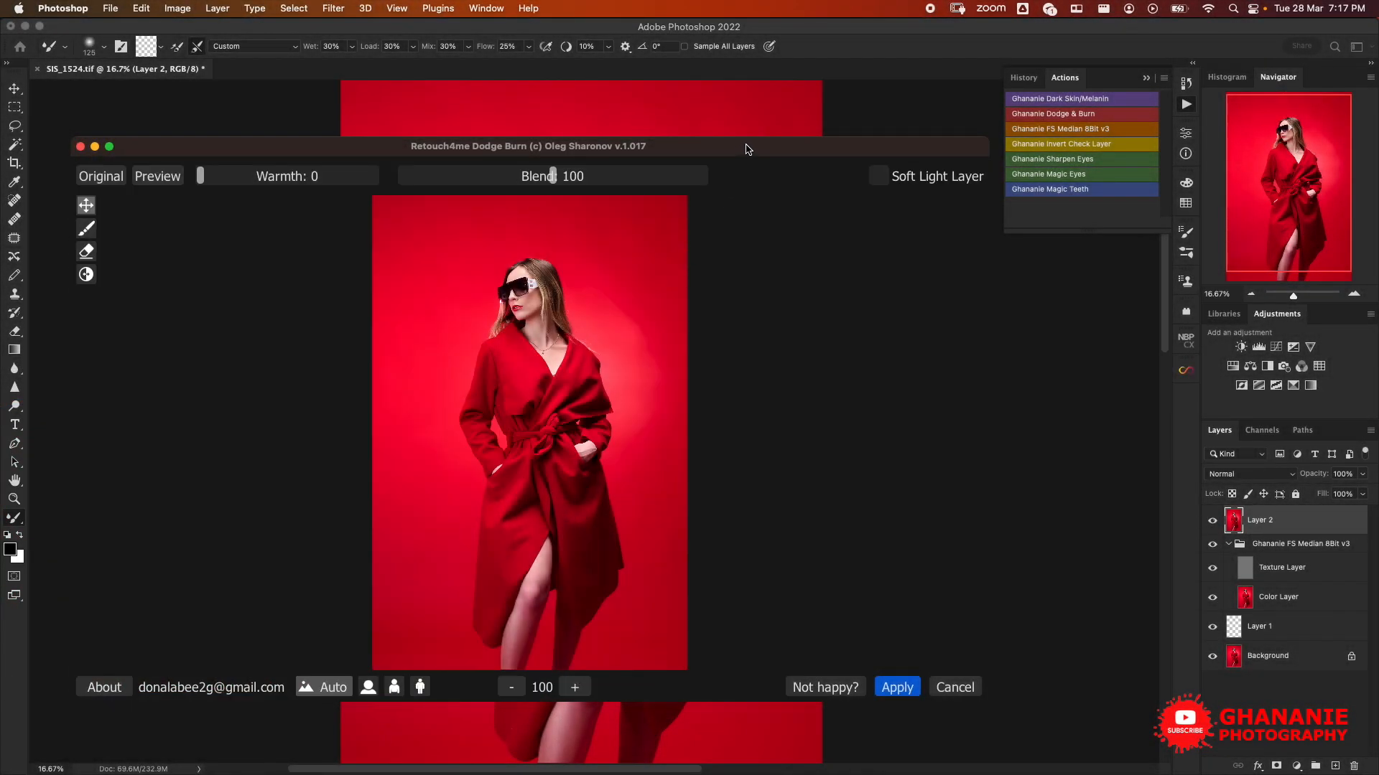
pyautogui.doubleClick(746, 149)
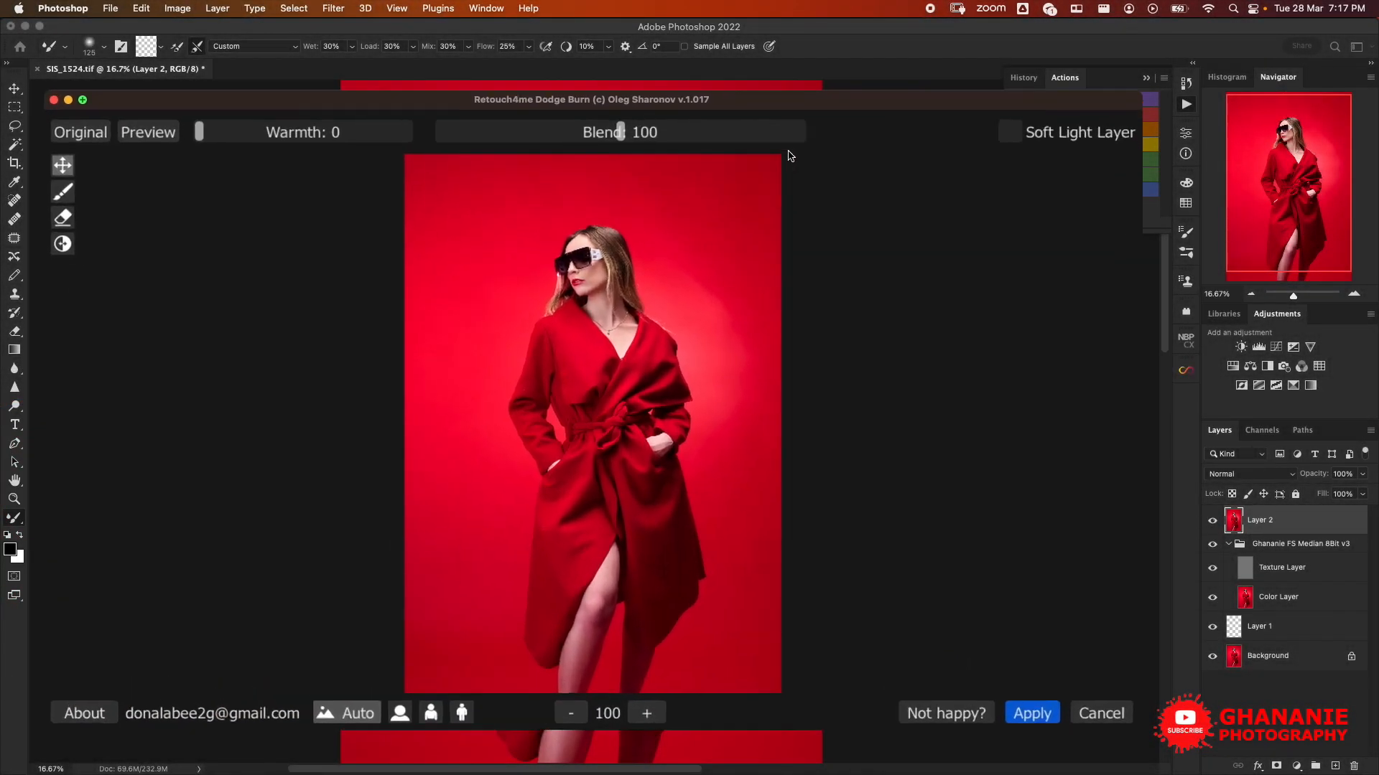
# Step: Enable the Soft Light Layer output for Dodge Burn and compare the face close-up with the original photo
pyautogui.click(1267, 57)
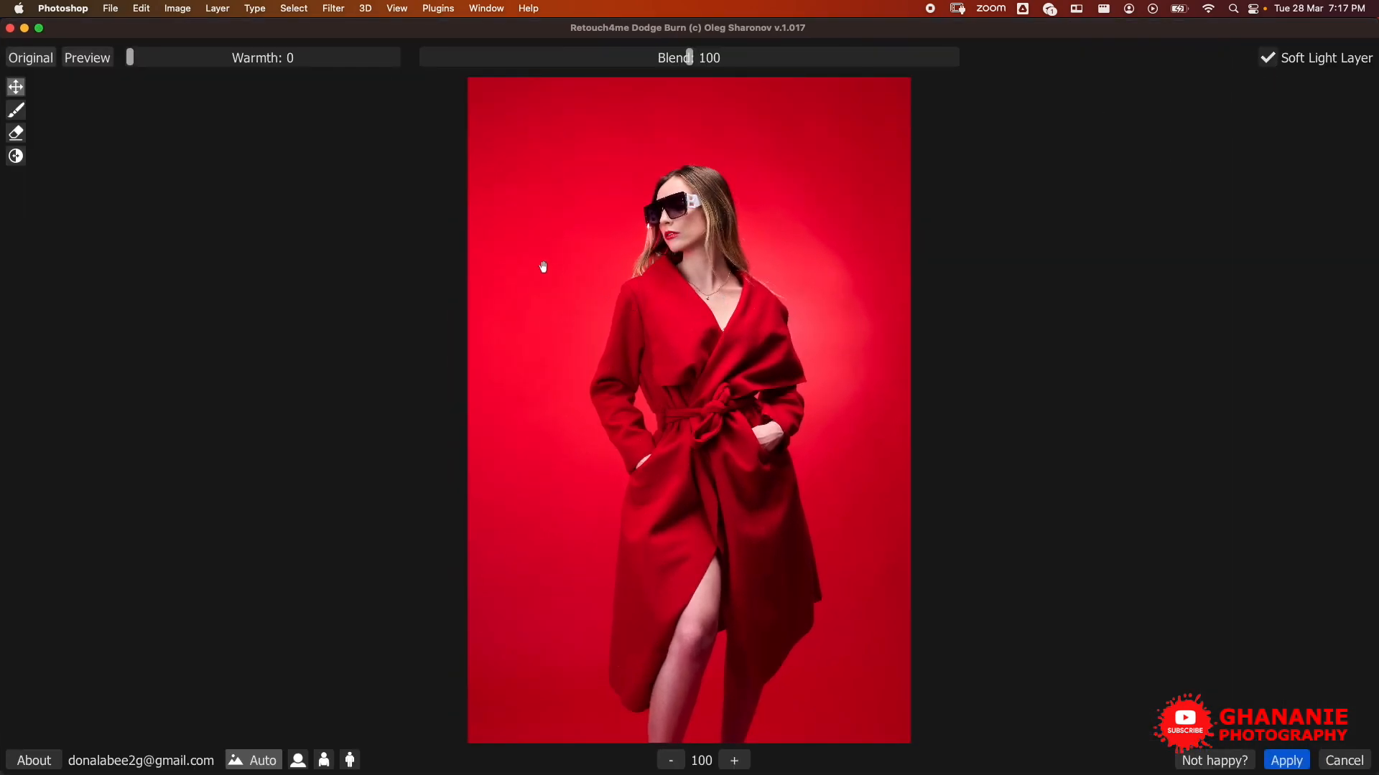
pyautogui.click(735, 760)
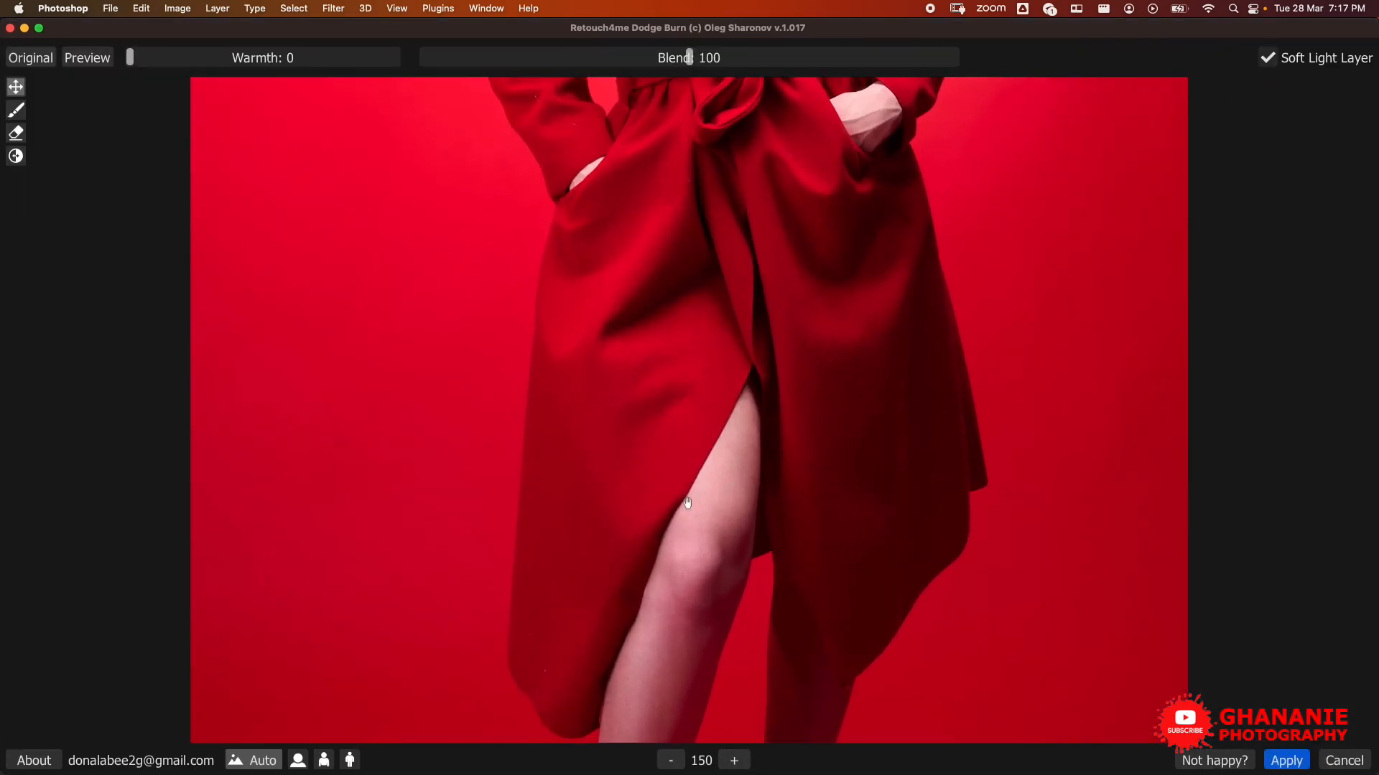
pyautogui.scroll(10, 687, 529)
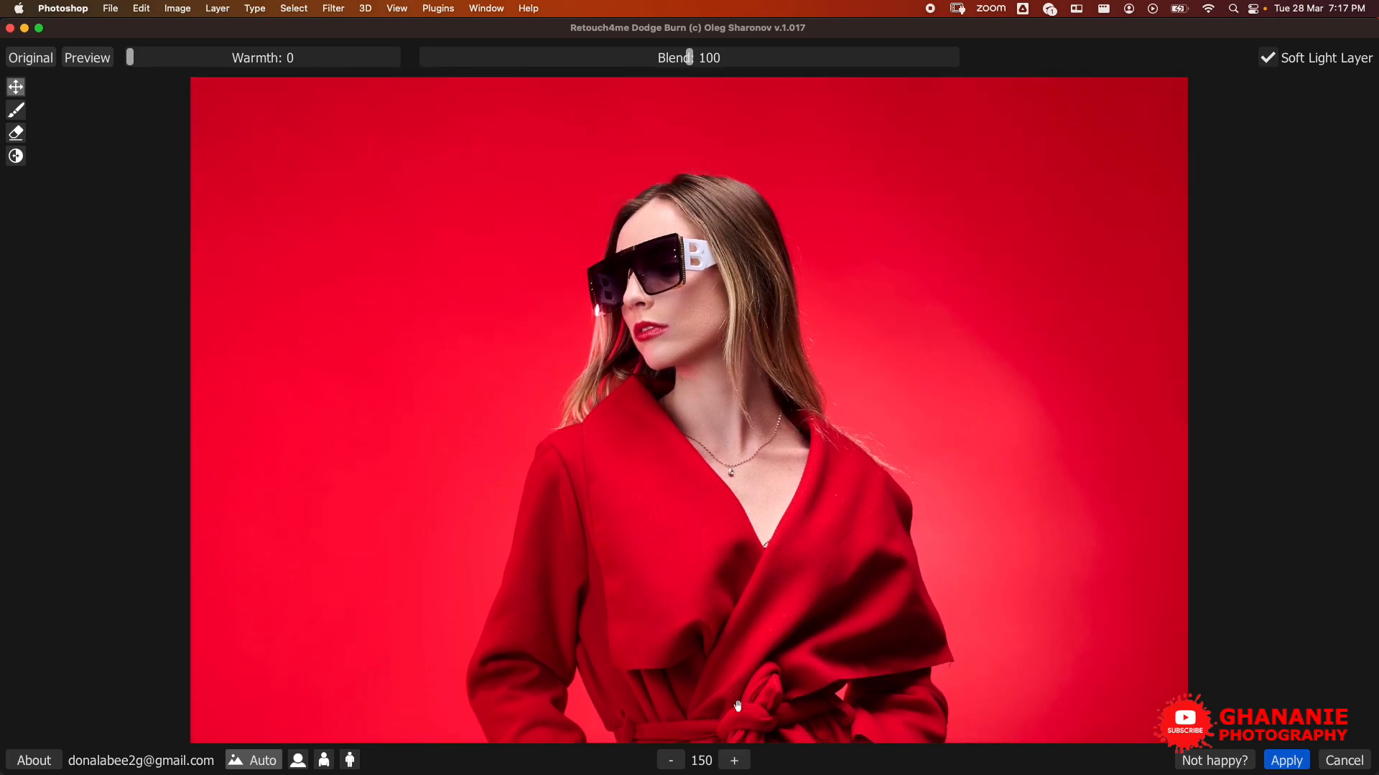
pyautogui.click(735, 761)
pyautogui.scroll(5, 733, 474)
pyautogui.scroll(5, 729, 466)
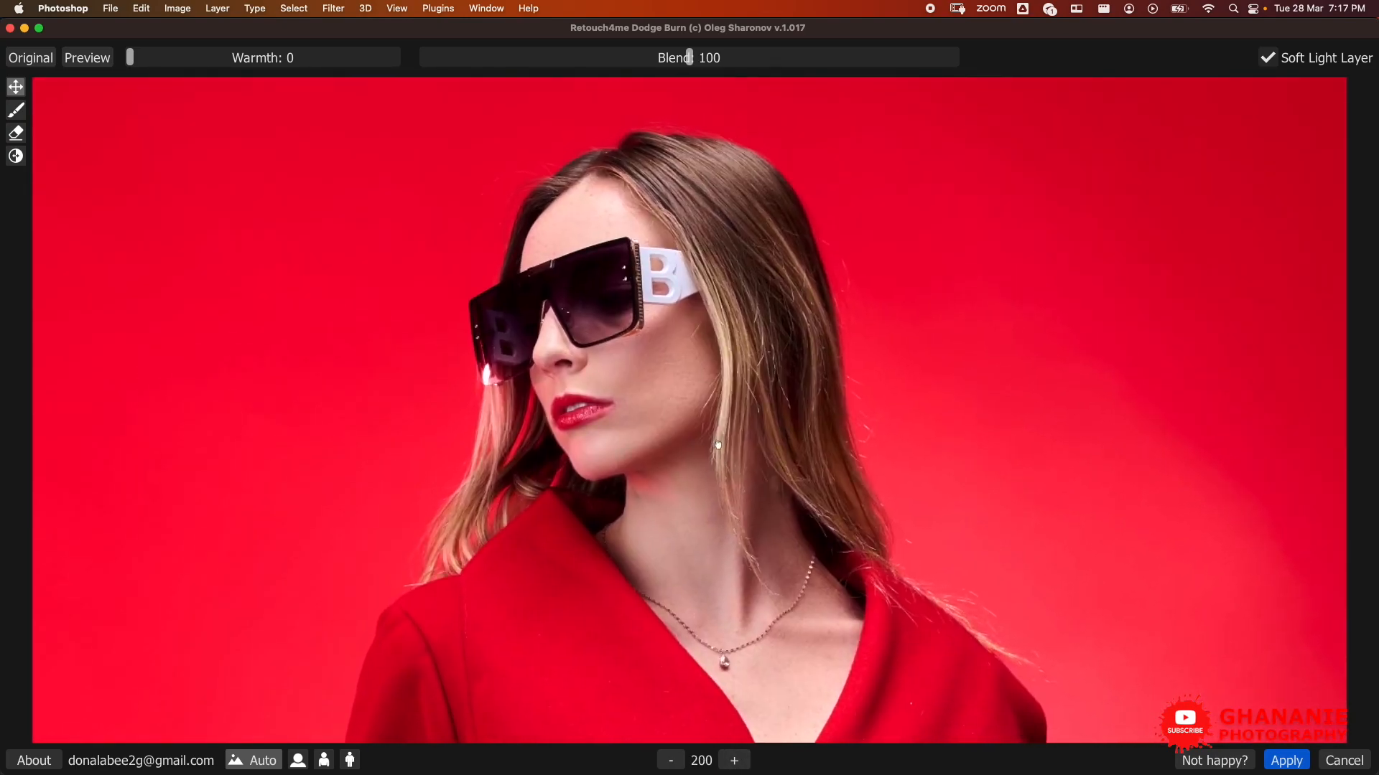
pyautogui.click(36, 62)
pyautogui.click(36, 64)
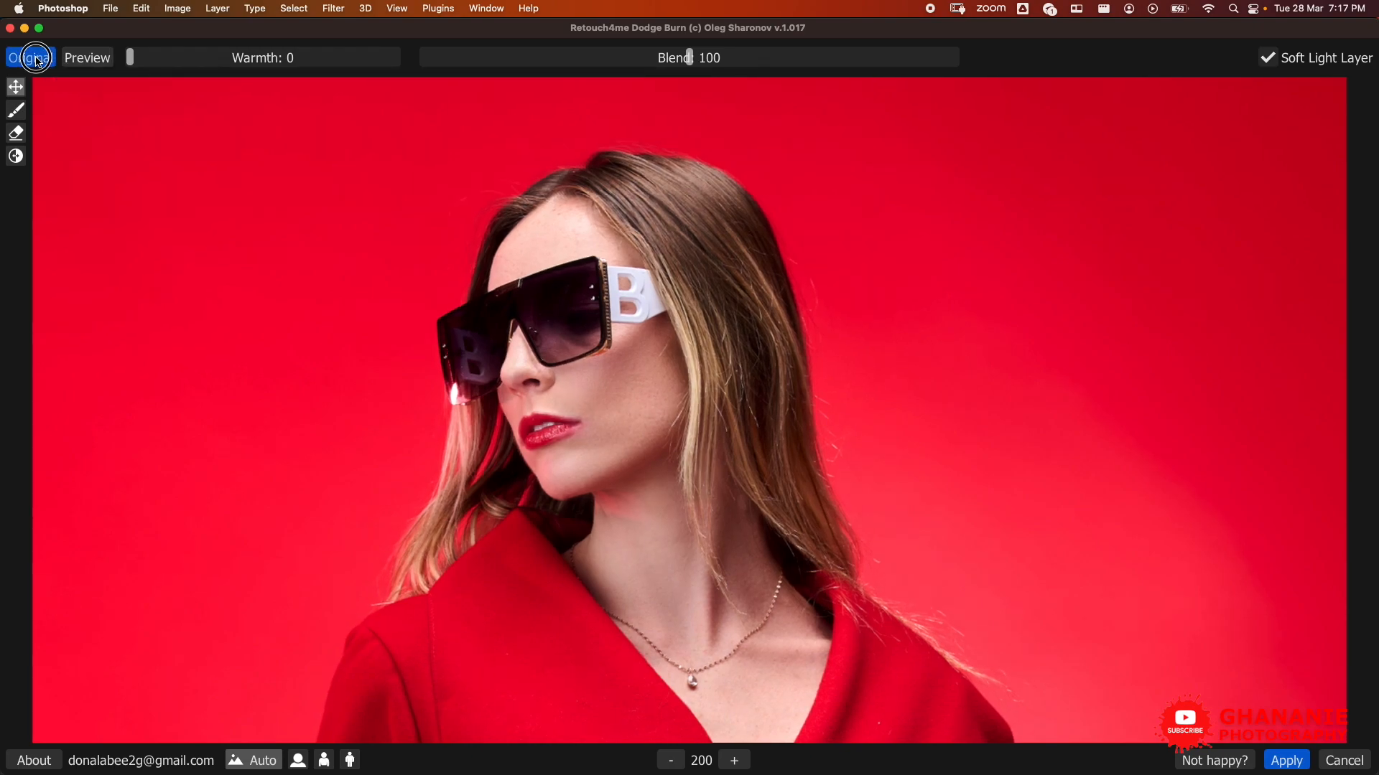
# Step: Set Blend to 146 and switch the detection size from Auto to half-body, comparing the result with the original
pyautogui.moveTo(696, 54); pyautogui.dragTo(812, 57)
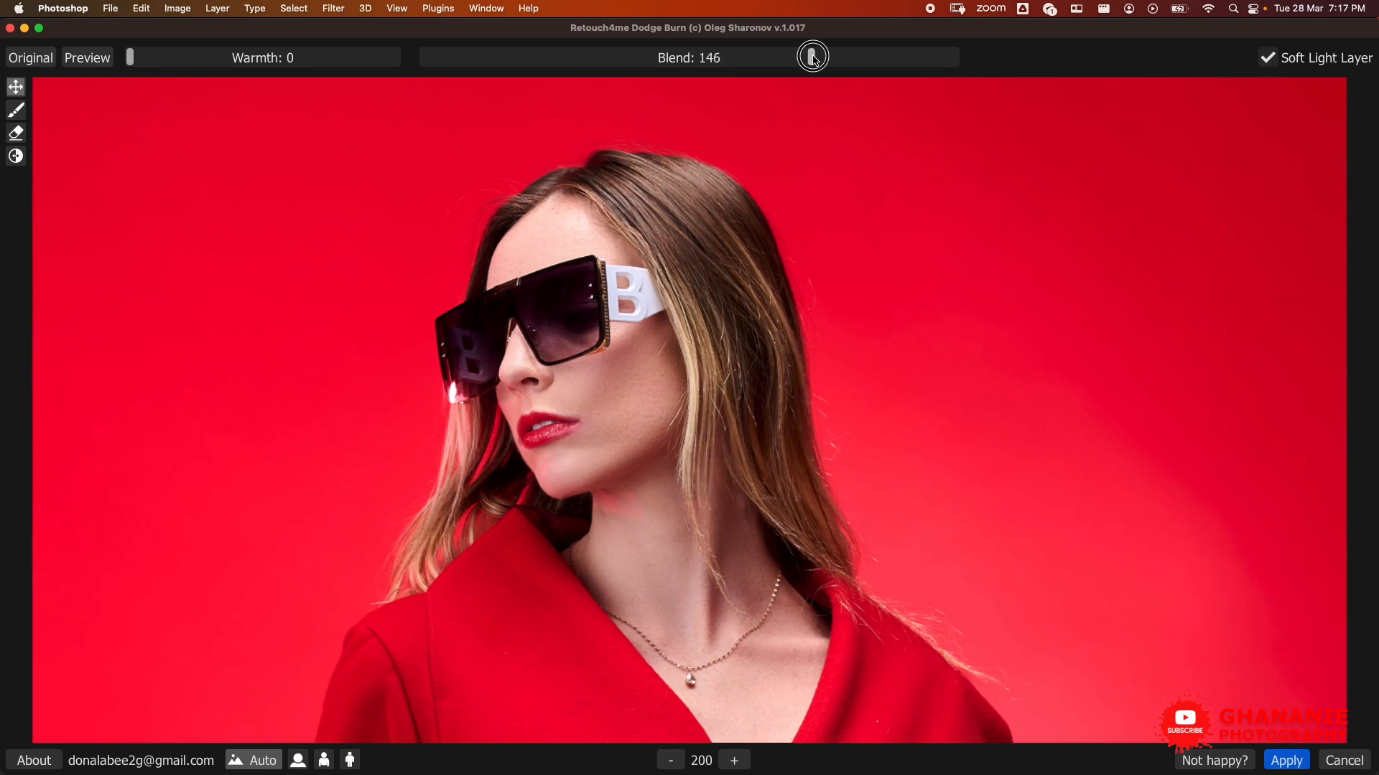
pyautogui.click(32, 60)
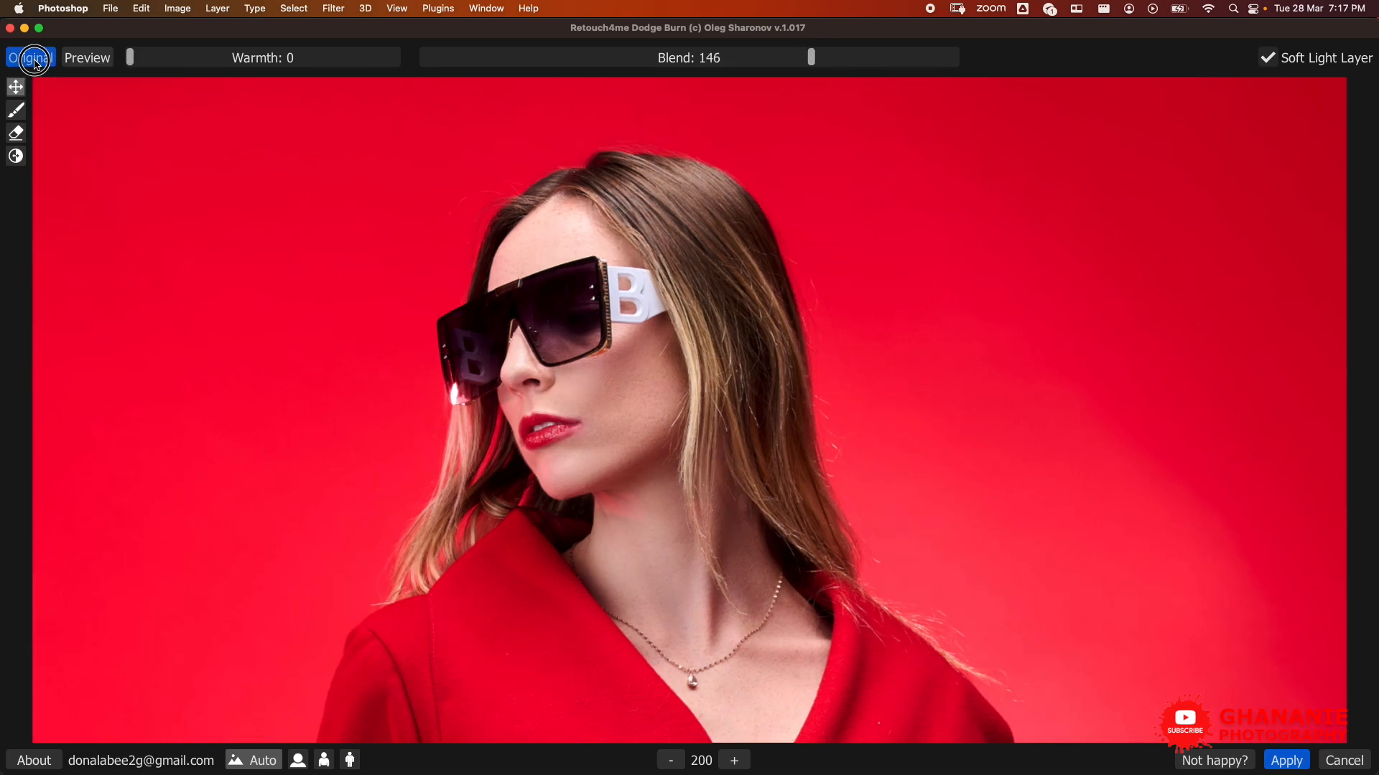
pyautogui.click(324, 759)
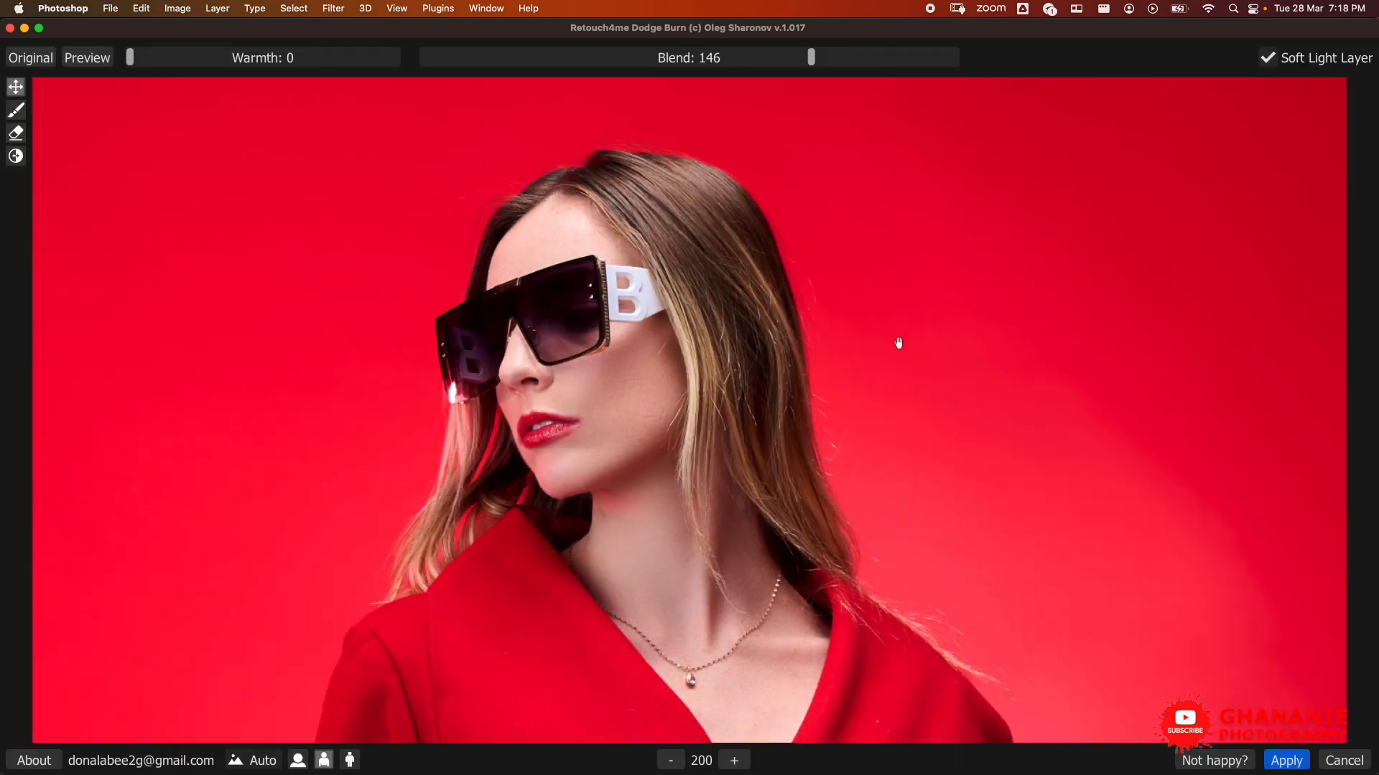
pyautogui.moveTo(650, 402); pyautogui.dragTo(654, 377)
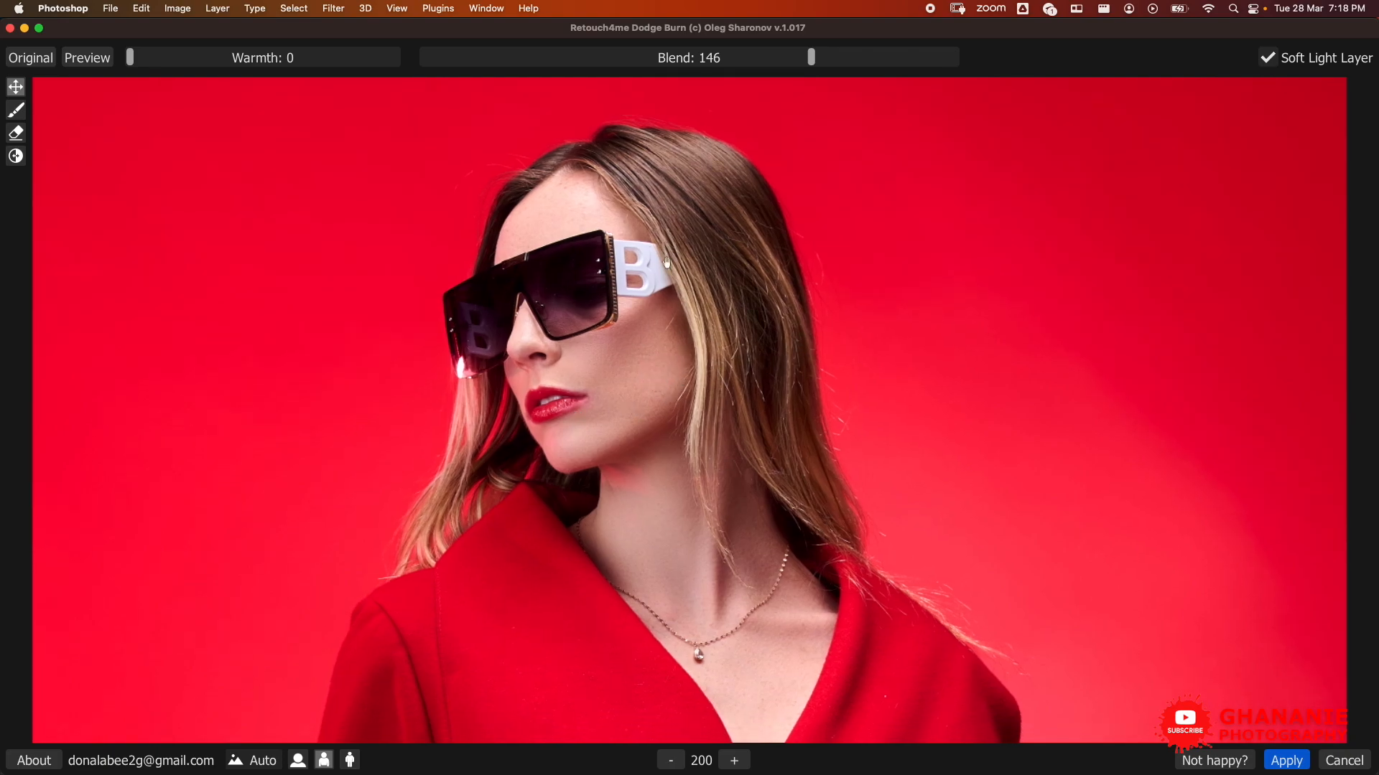
pyautogui.click(28, 63)
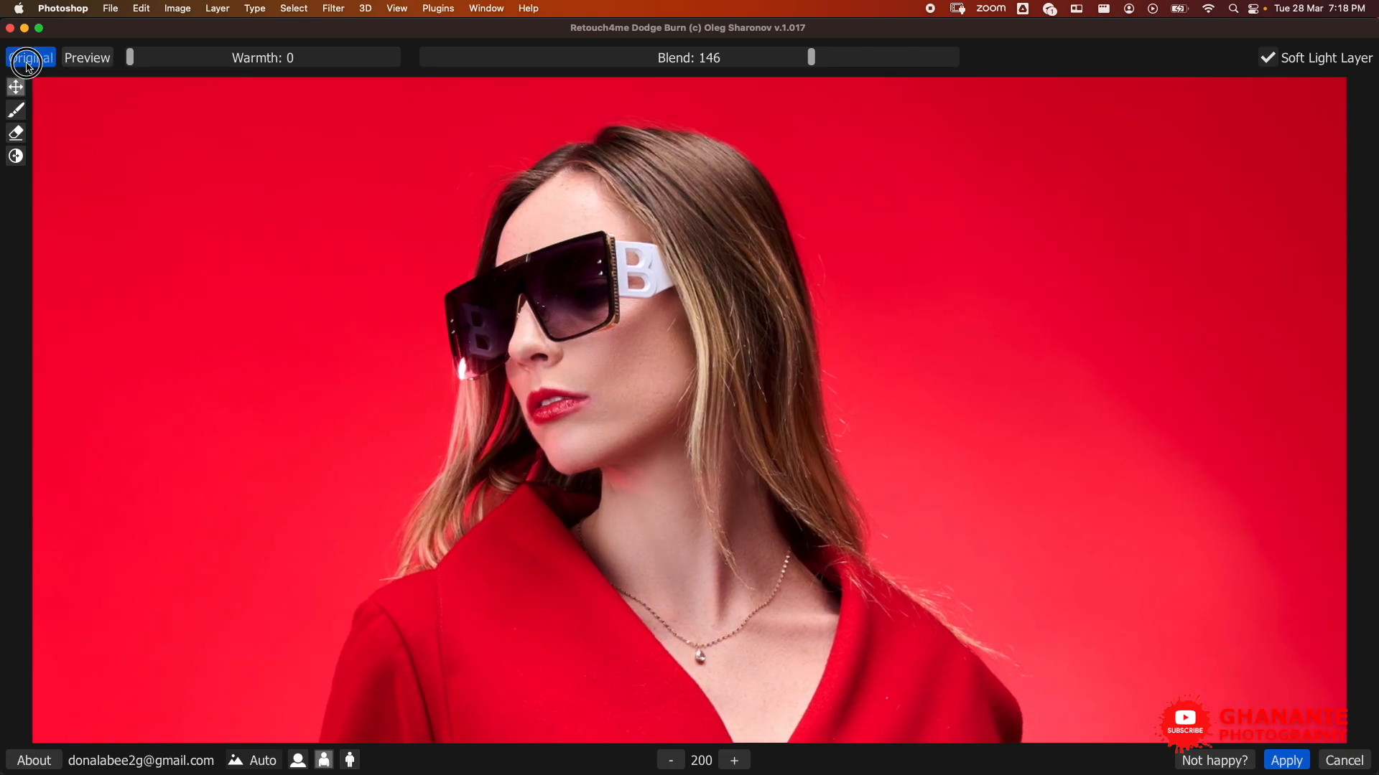
pyautogui.click(28, 63)
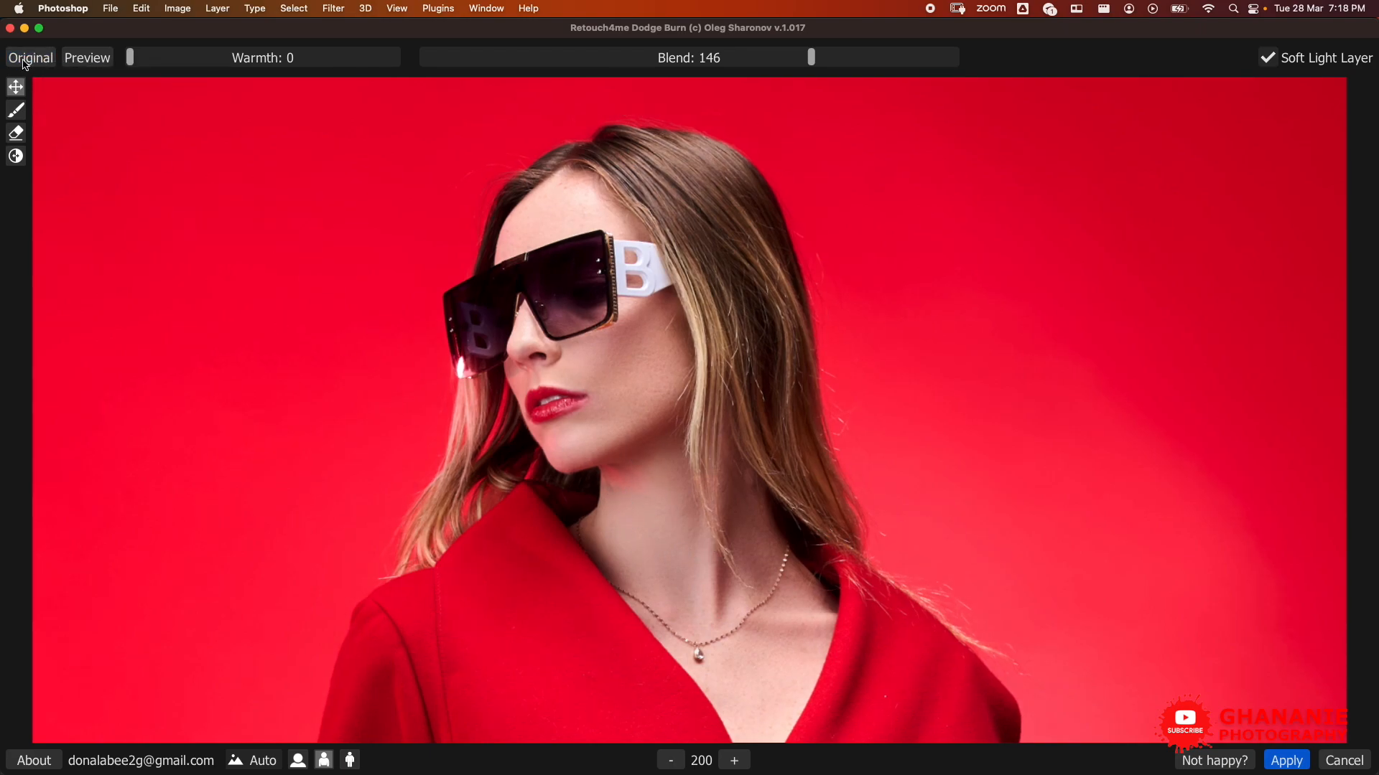
pyautogui.click(32, 61)
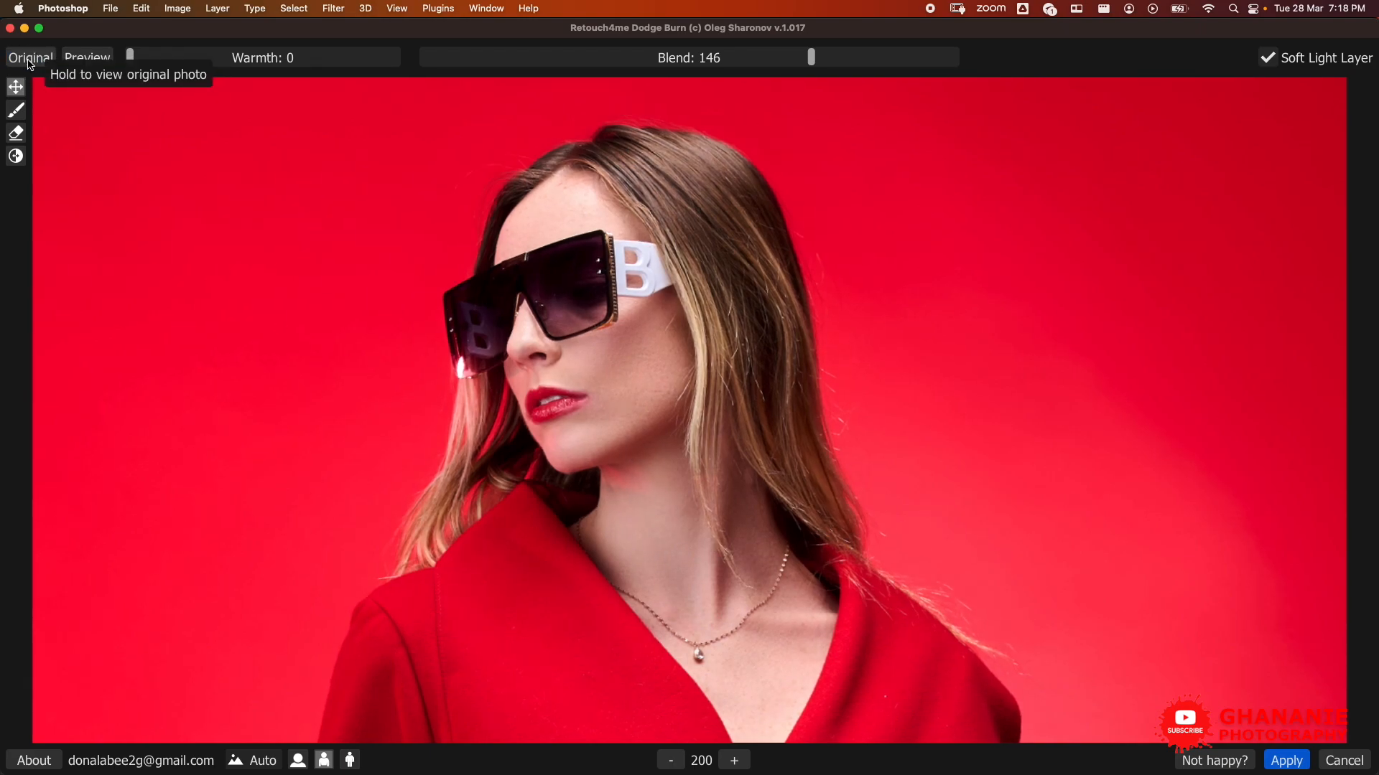
# Step: Set Blend to 120, then check the face and neck against the original and the correction-map preview
pyautogui.moveTo(811, 60); pyautogui.dragTo(744, 68)
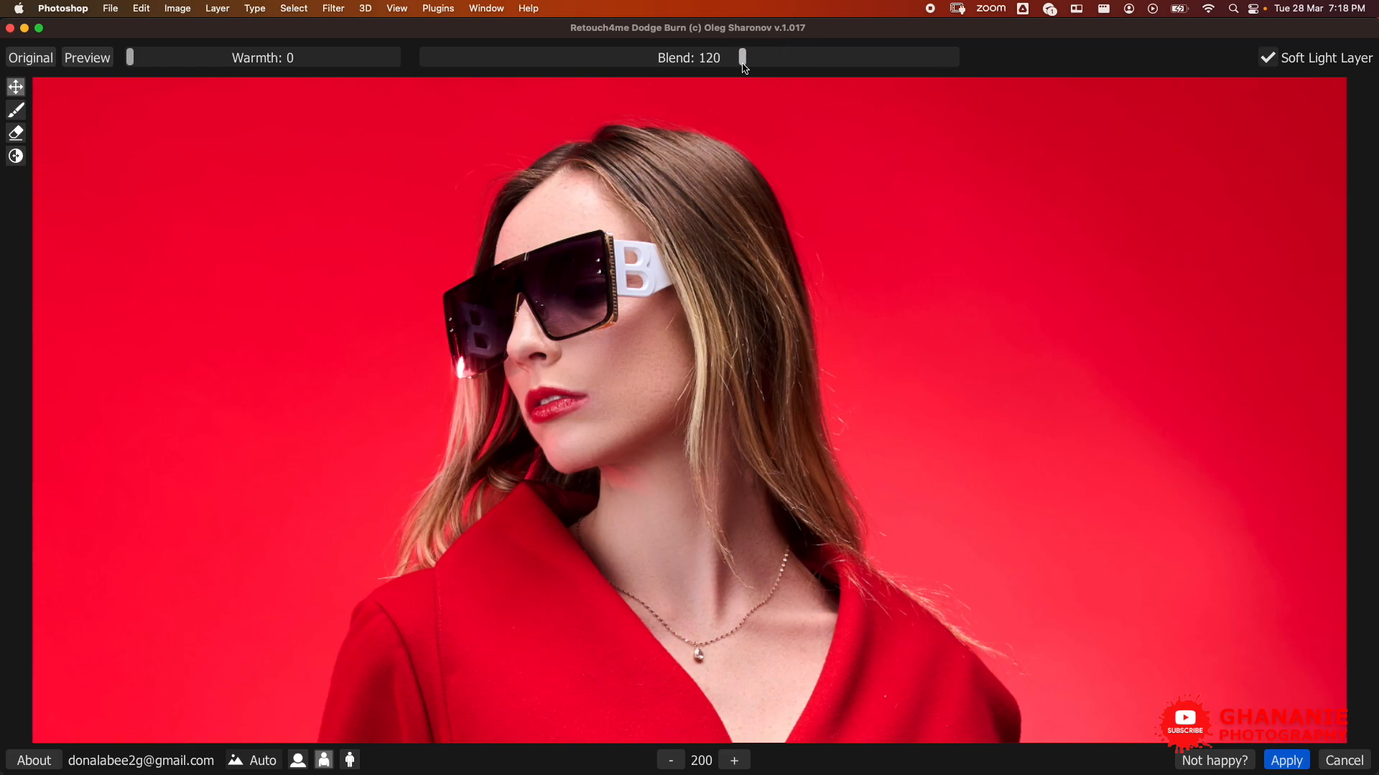
pyautogui.click(35, 64)
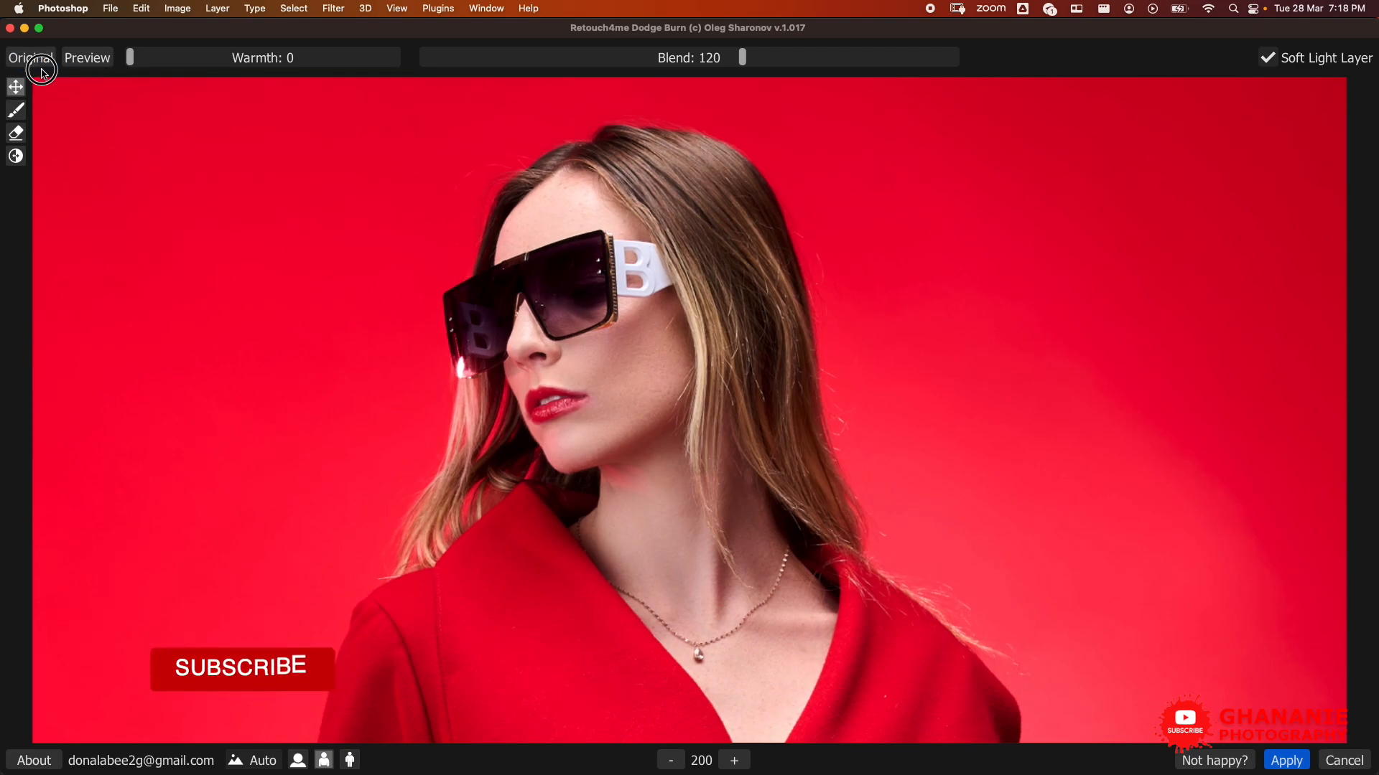
pyautogui.click(44, 61)
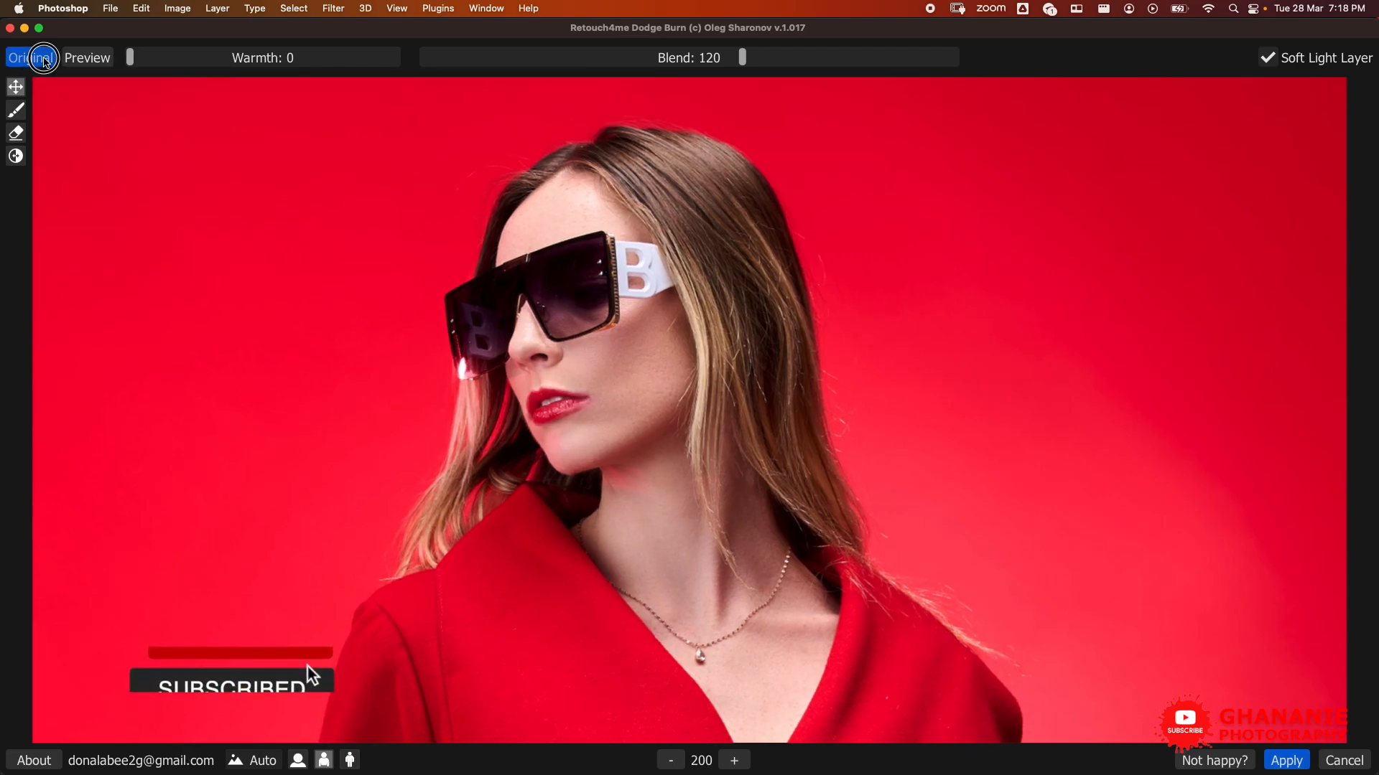
pyautogui.moveTo(693, 591); pyautogui.dragTo(657, 346)
pyautogui.moveTo(683, 271); pyautogui.dragTo(626, 446)
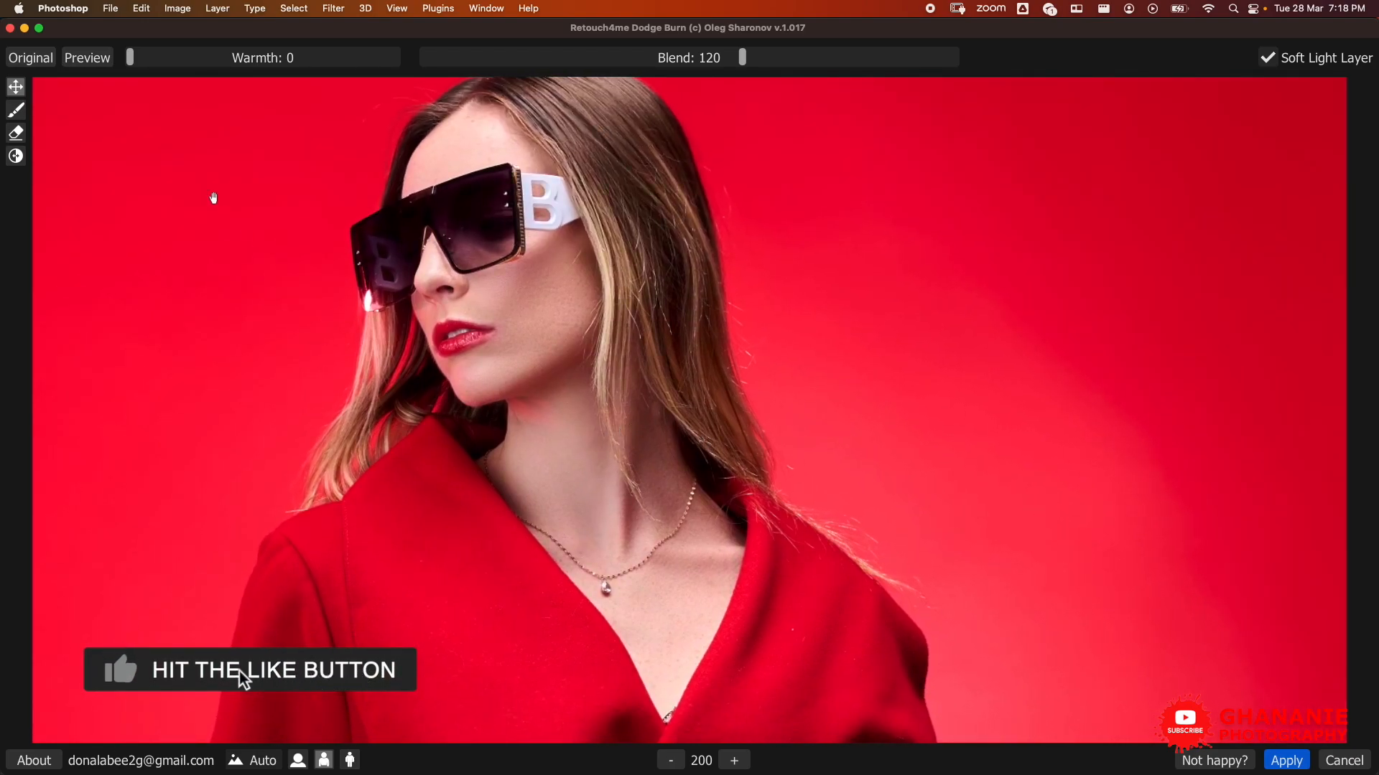
pyautogui.click(85, 63)
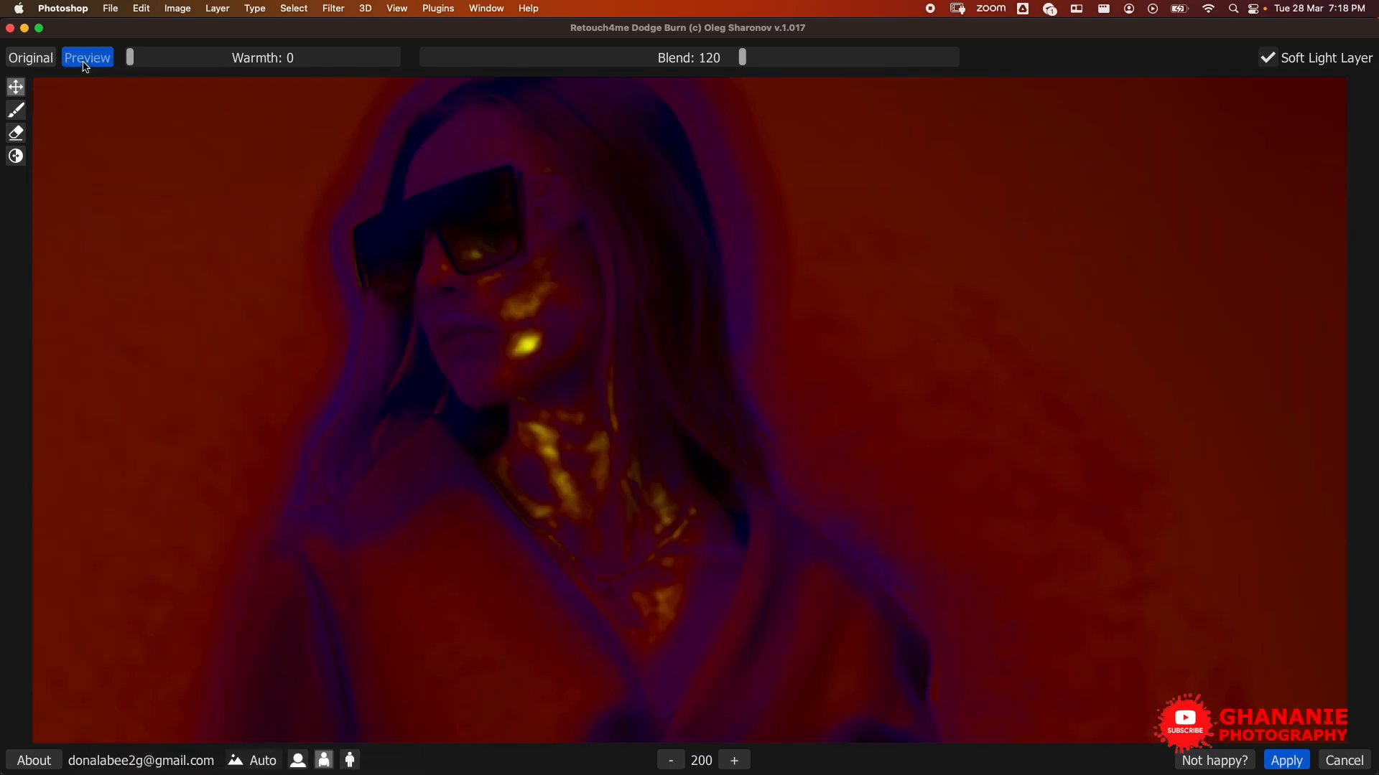
pyautogui.click(85, 57)
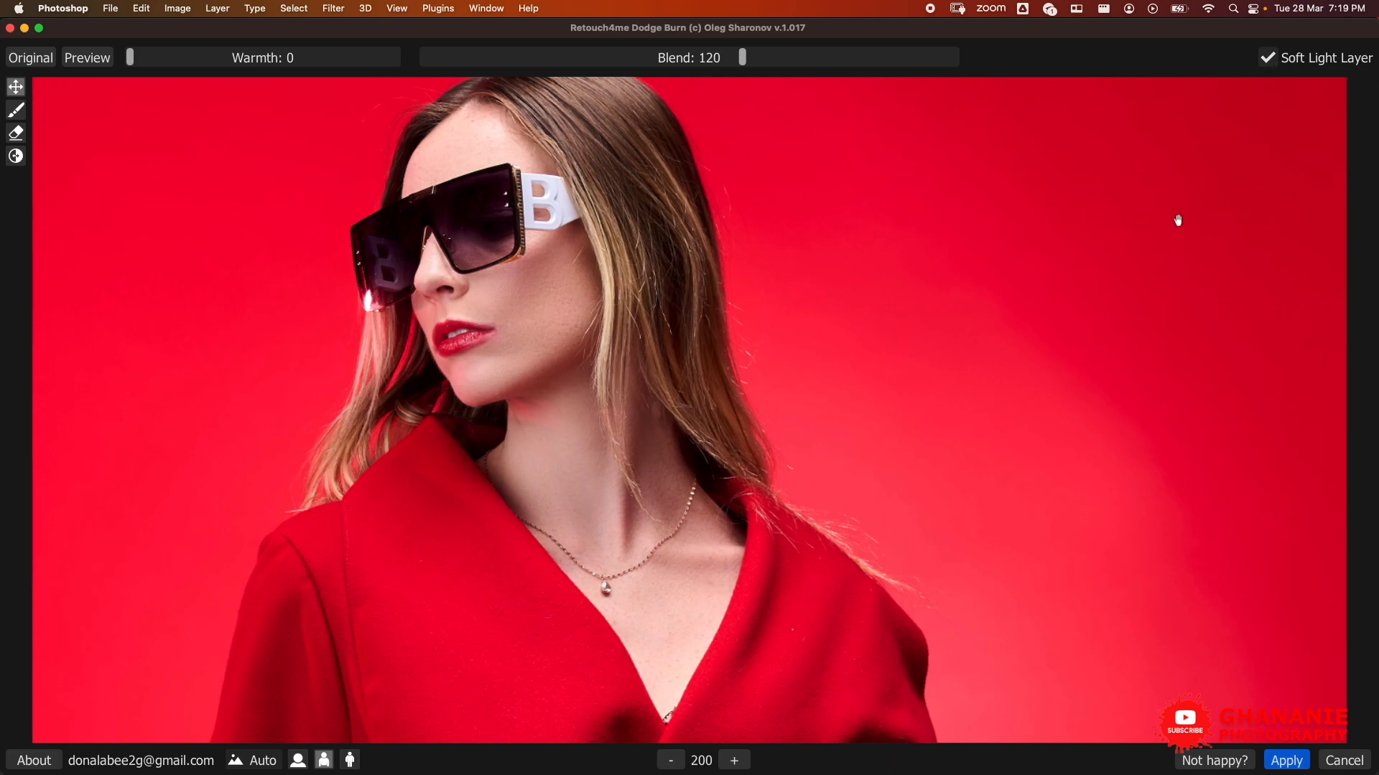
# Step: Apply the Dodge Burn result to Layer 2 and set that layer's blend mode to Soft Light
pyautogui.click(1286, 759)
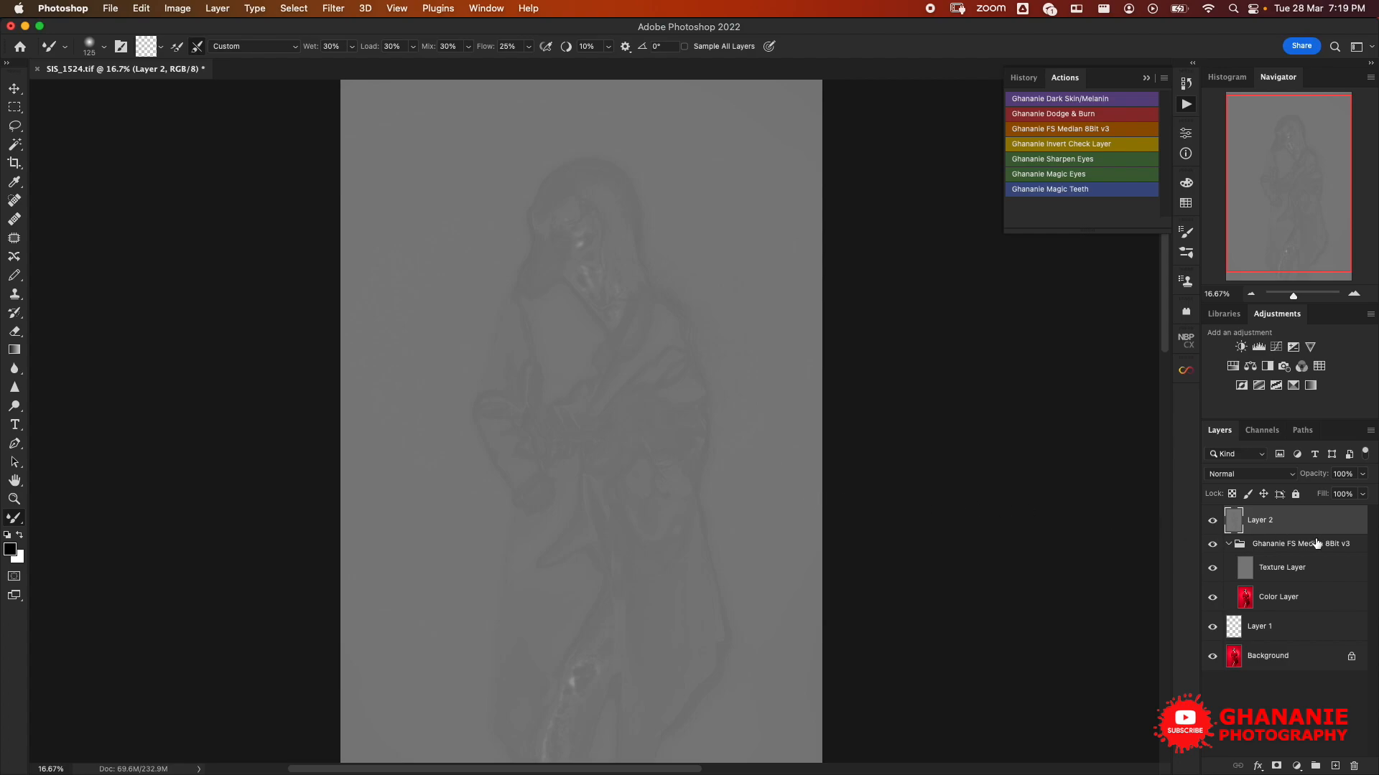
pyautogui.click(1294, 477)
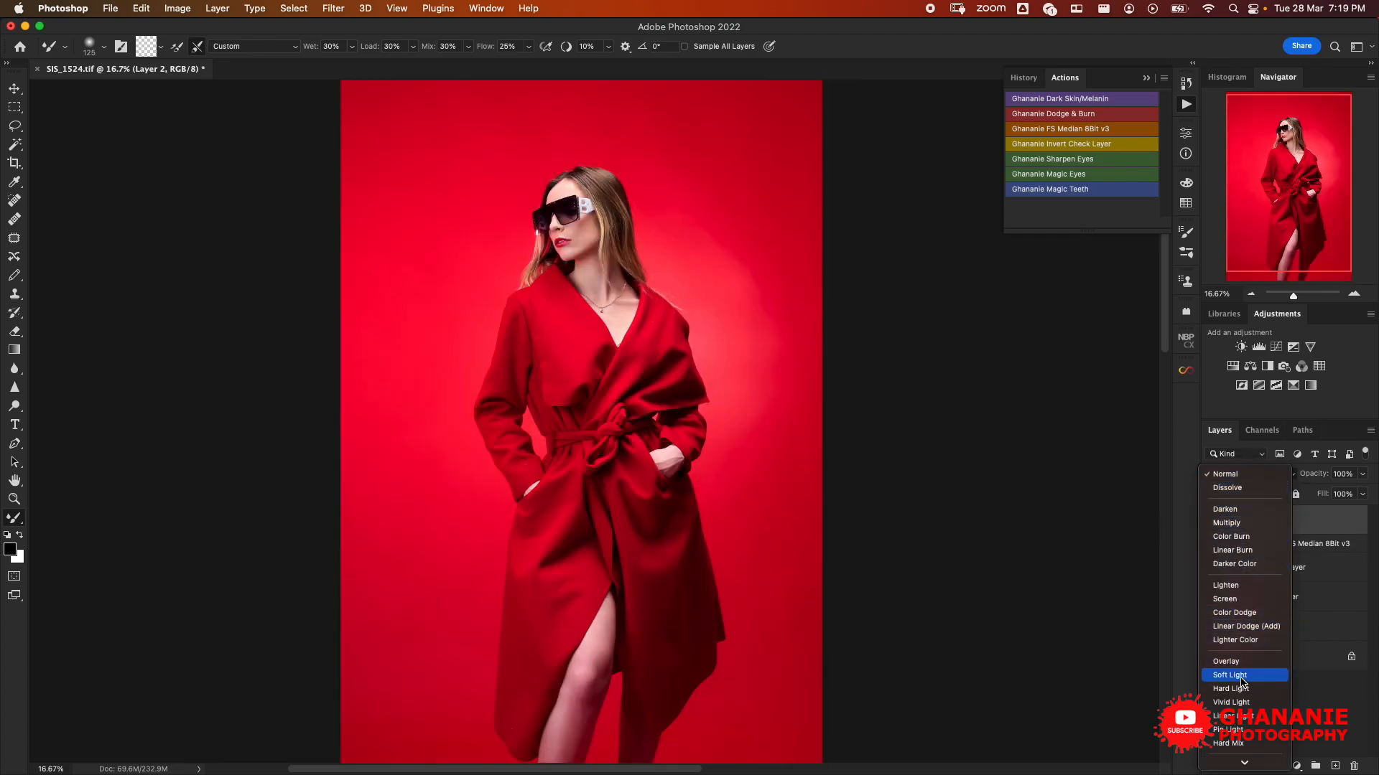
pyautogui.click(1243, 678)
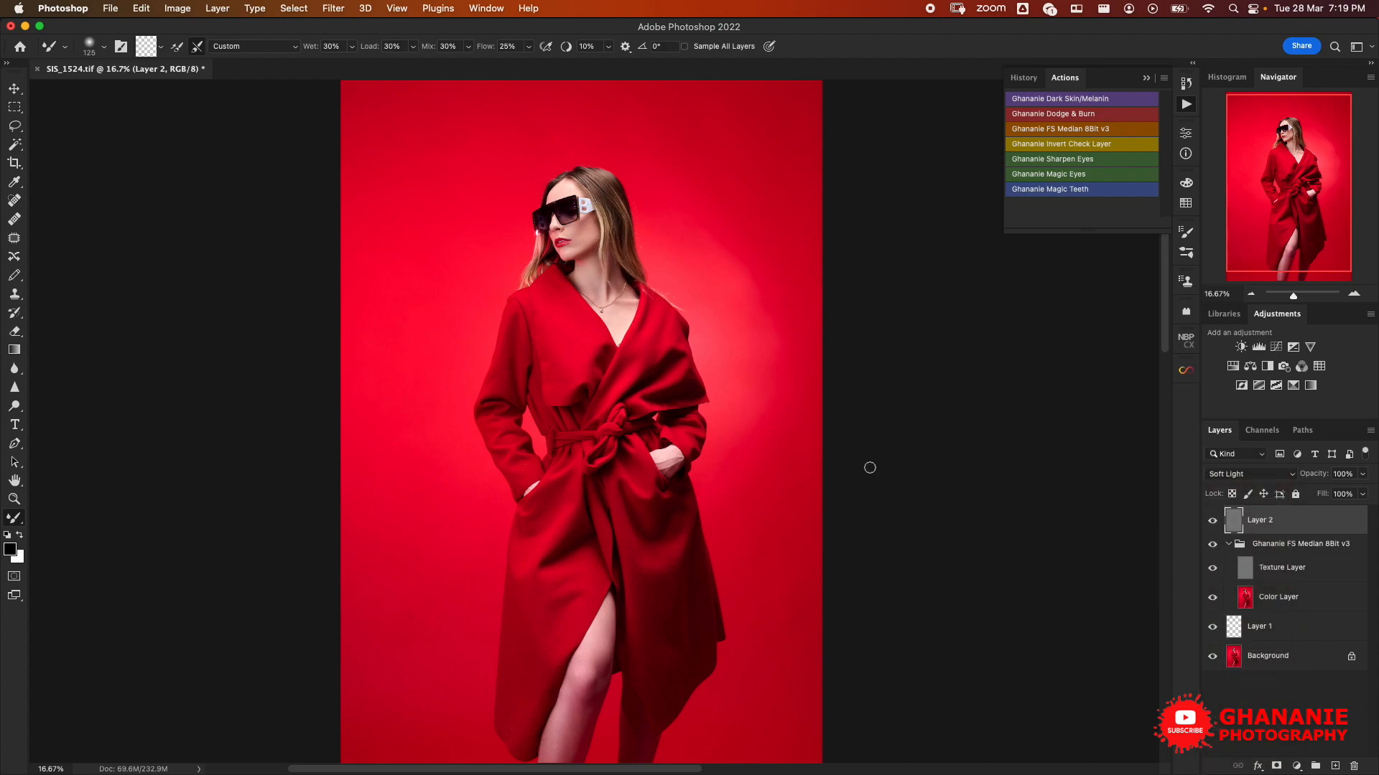
# Step: Compare the face and neck with Layer 2's dodge and burn hidden and shown
pyautogui.scroll(3, 497, 388)
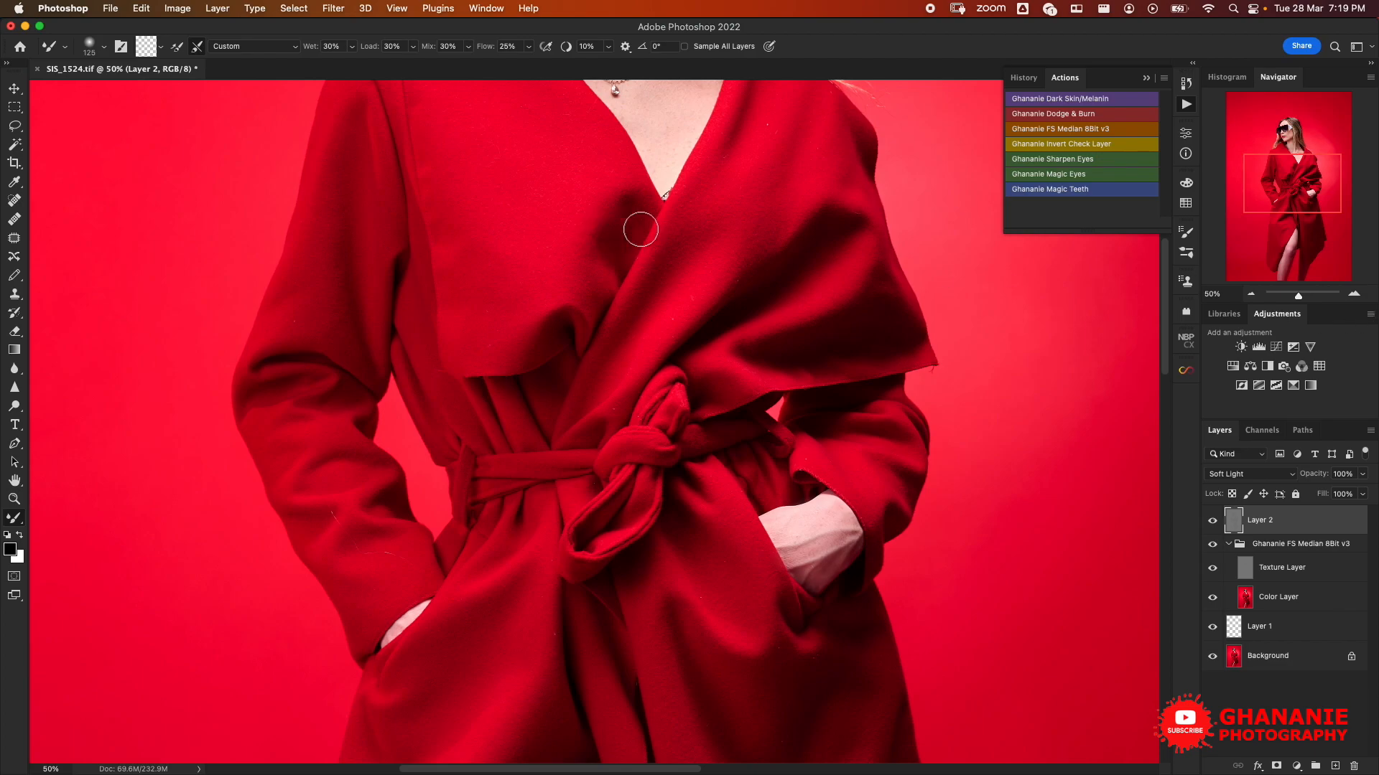
pyautogui.scroll(10, 630, 225)
pyautogui.moveTo(706, 461); pyautogui.dragTo(713, 475)
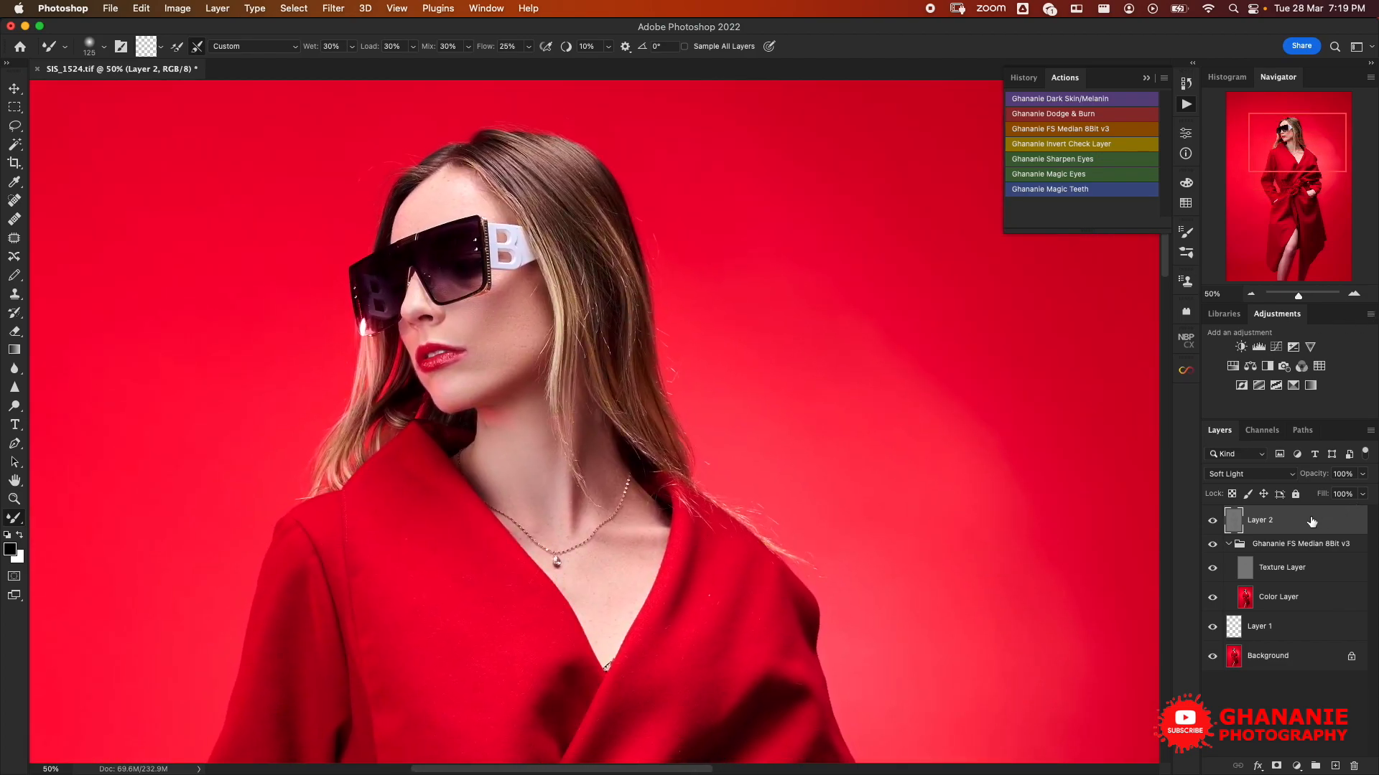
pyautogui.click(1213, 524)
pyautogui.click(1213, 522)
pyautogui.click(1212, 520)
pyautogui.click(1213, 522)
# Step: Check the coat and overall figure at 25%, then save SIS_1524.tif
pyautogui.press('super+minus')
pyautogui.press('super+minus')
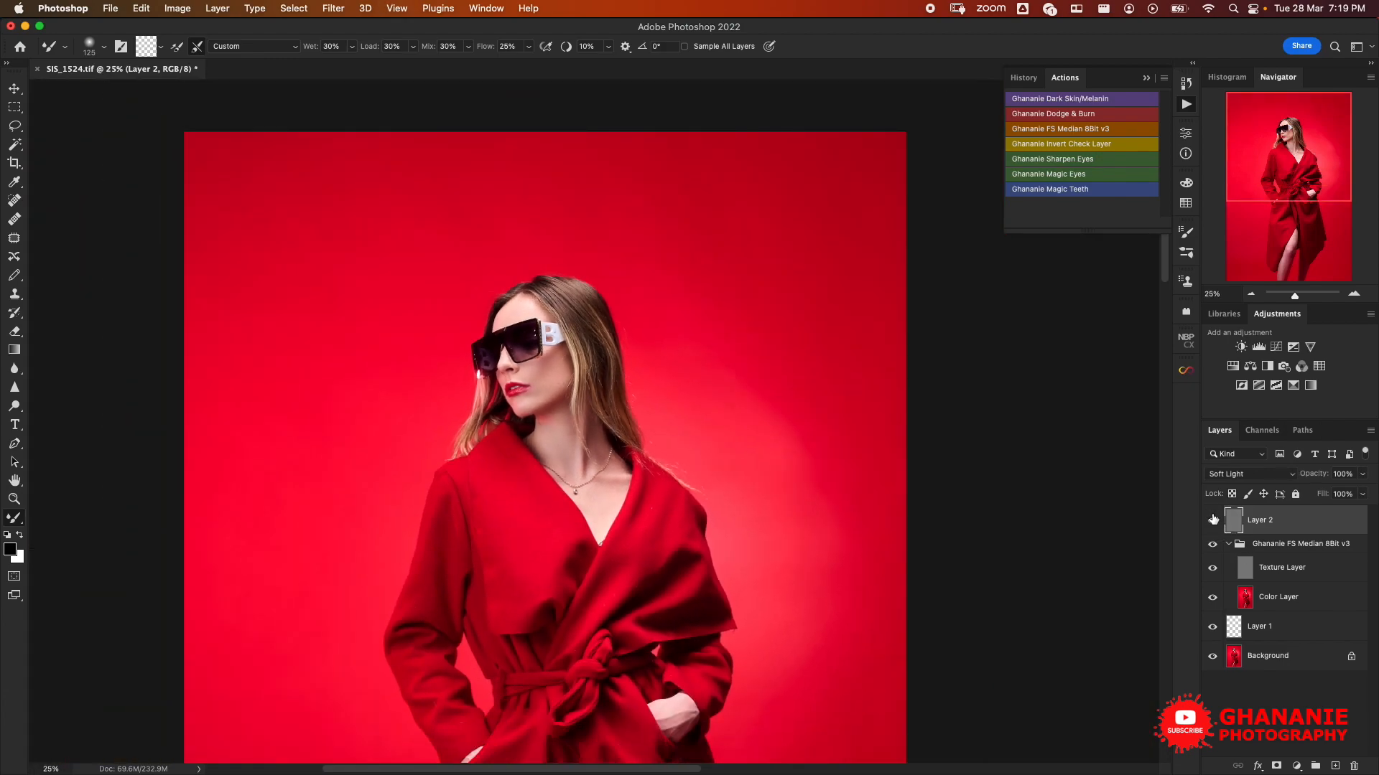
pyautogui.moveTo(597, 538); pyautogui.dragTo(637, 369)
pyautogui.moveTo(670, 459); pyautogui.dragTo(626, 402)
pyautogui.press('super+s')
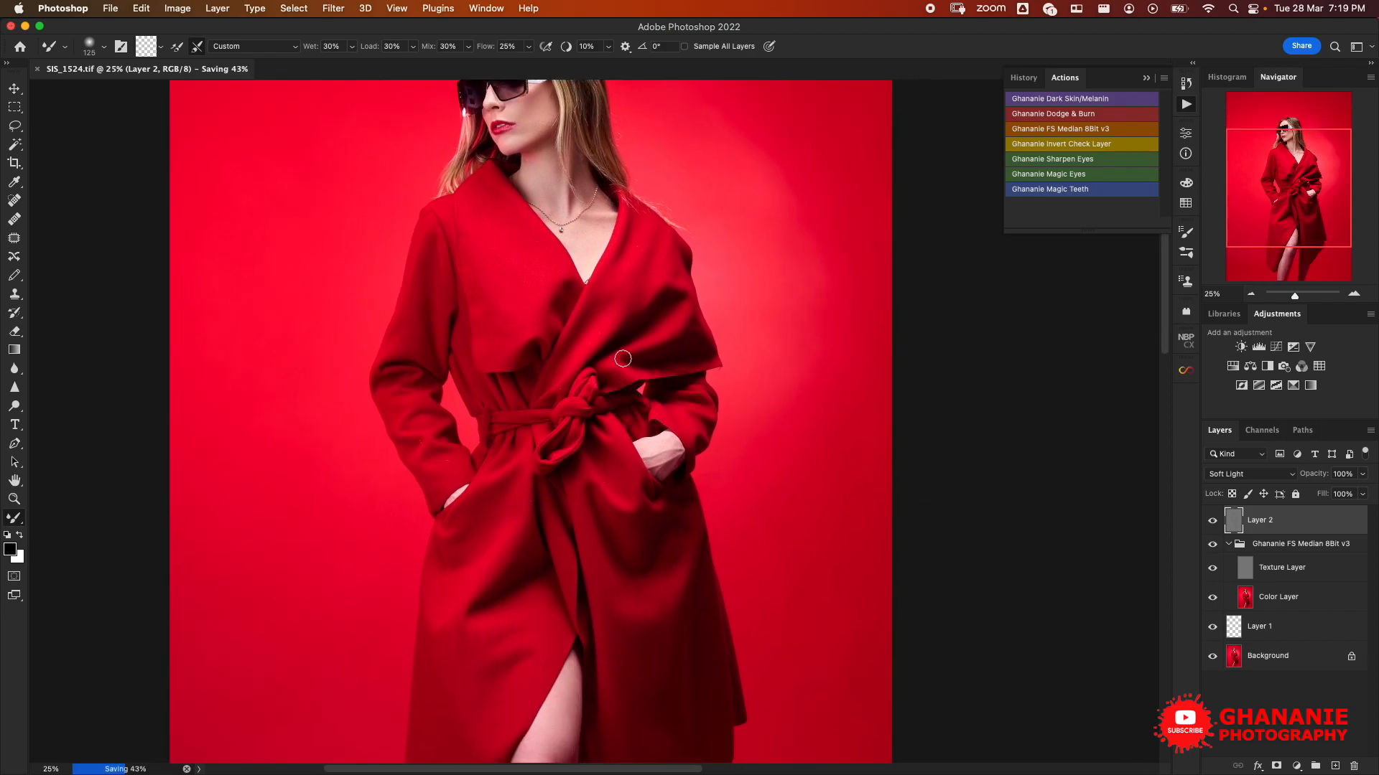
# Step: Switch to Capture One and compare the retouched SIS_1524.tif side by side with SIS_1524.NEF
pyautogui.scroll(3, 582, 338)
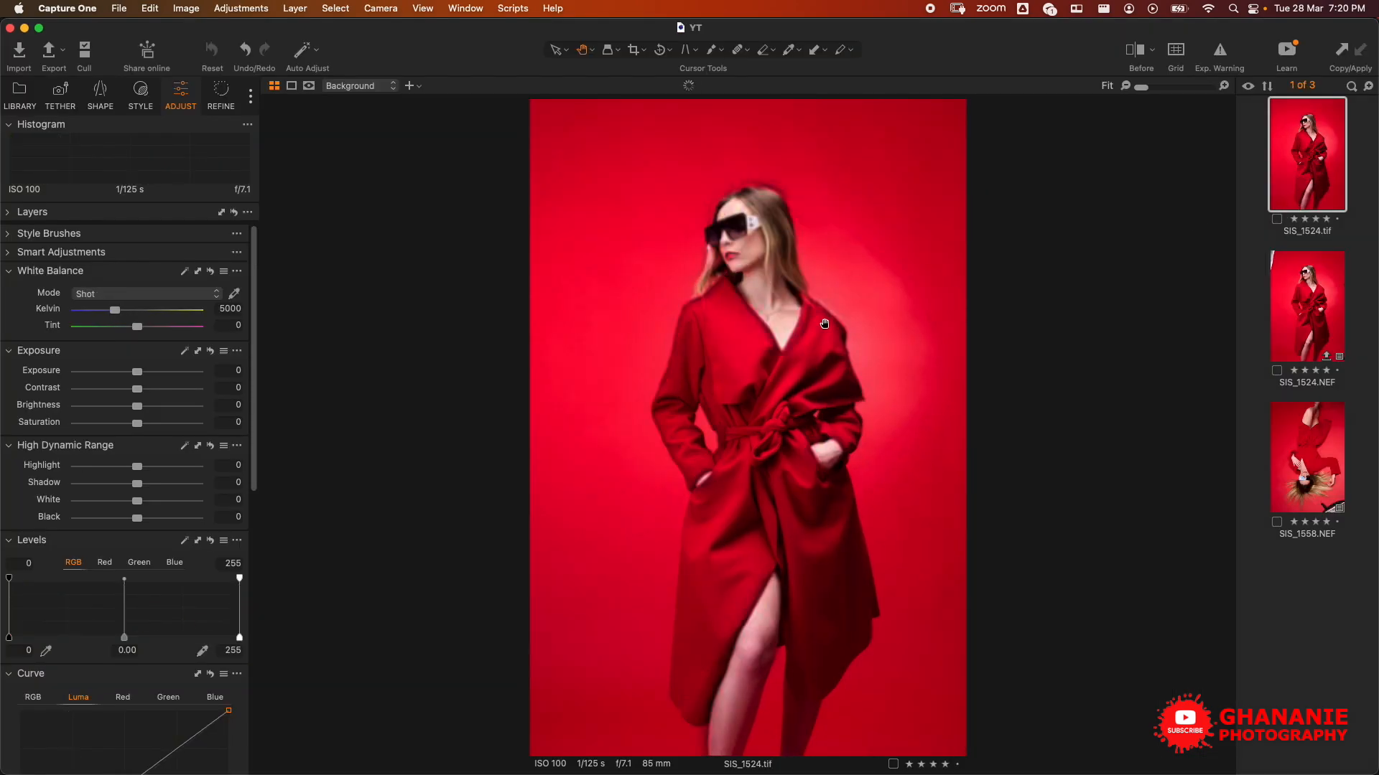
pyautogui.keyDown('super'); pyautogui.click(1298, 314); pyautogui.keyUp('super')
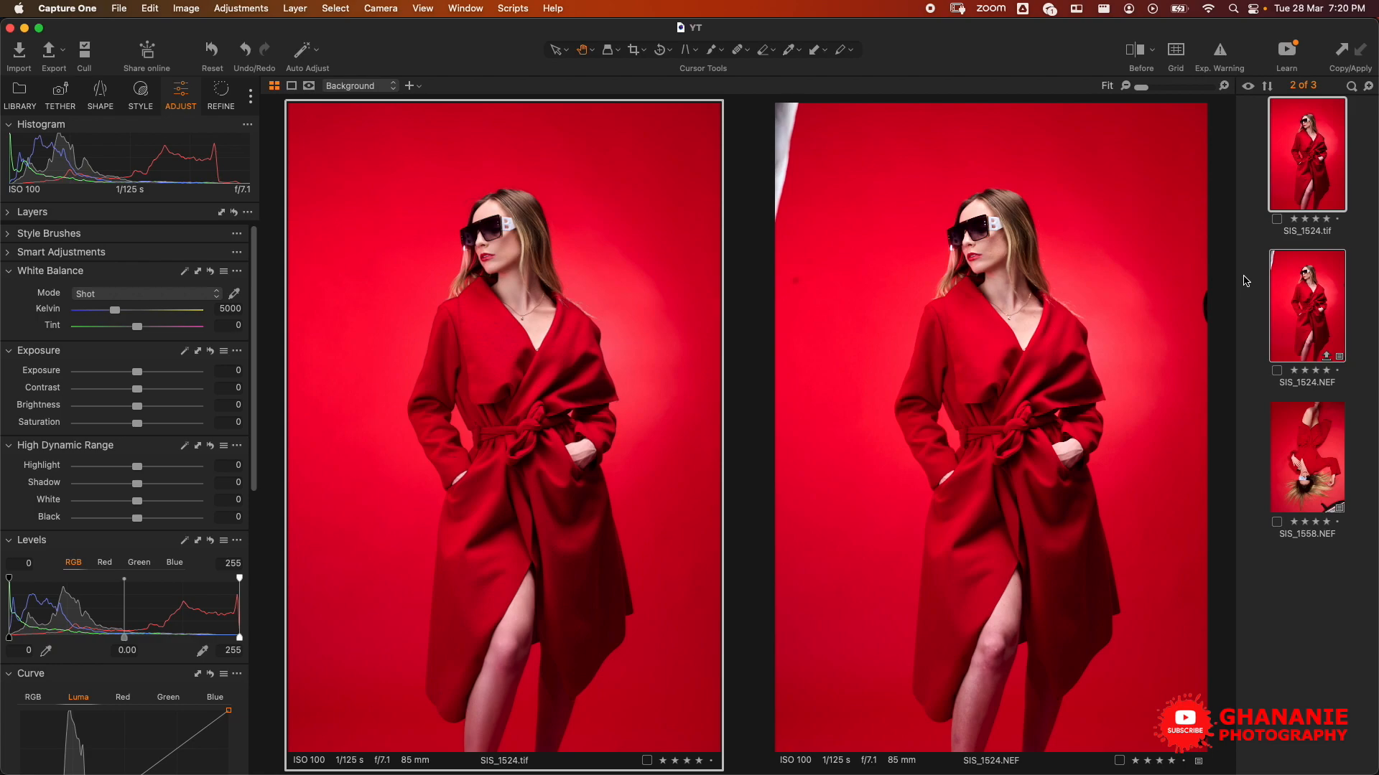
pyautogui.click(1320, 202)
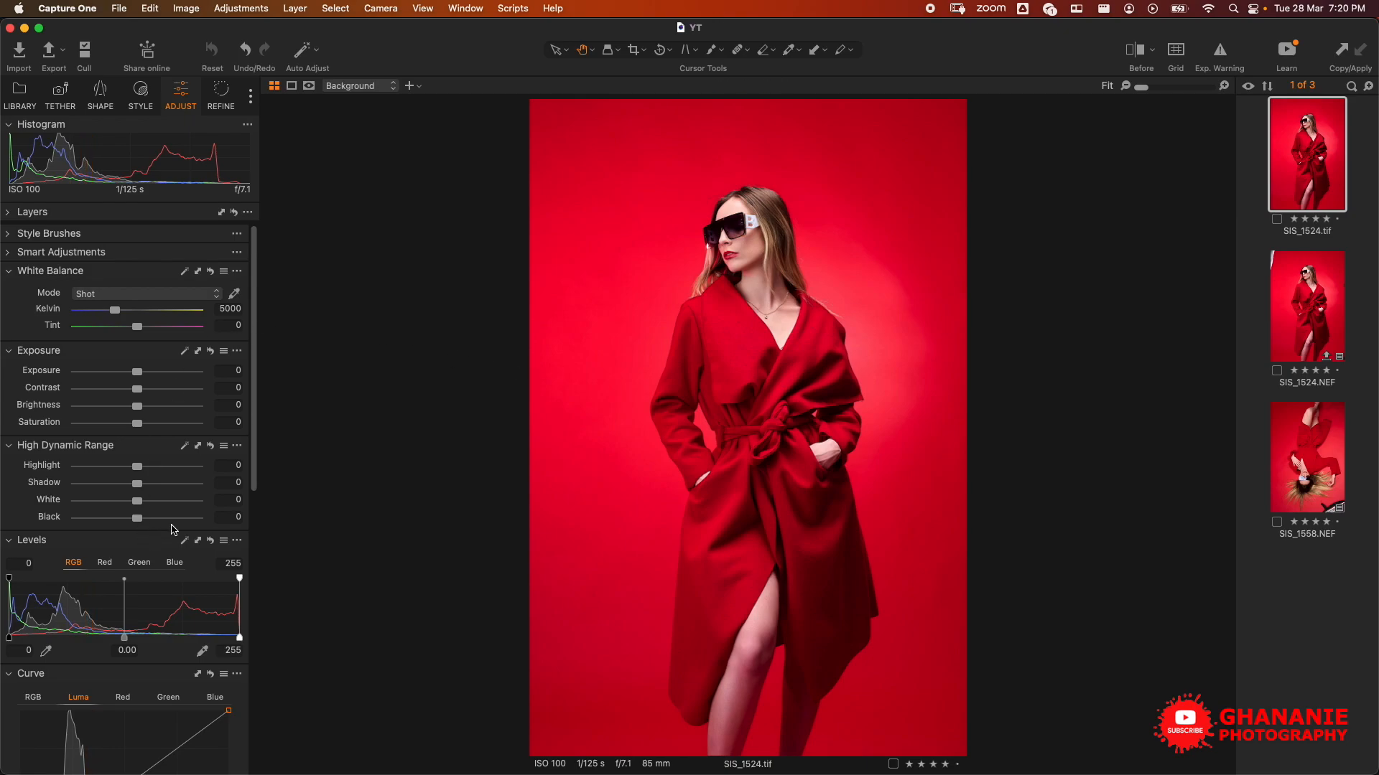
# Step: Try a hue shift on the backdrop red picked in the Advanced Color Editor, then reset it and delete the color range
pyautogui.scroll(-15, 173, 529)
pyautogui.scroll(-3, 143, 491)
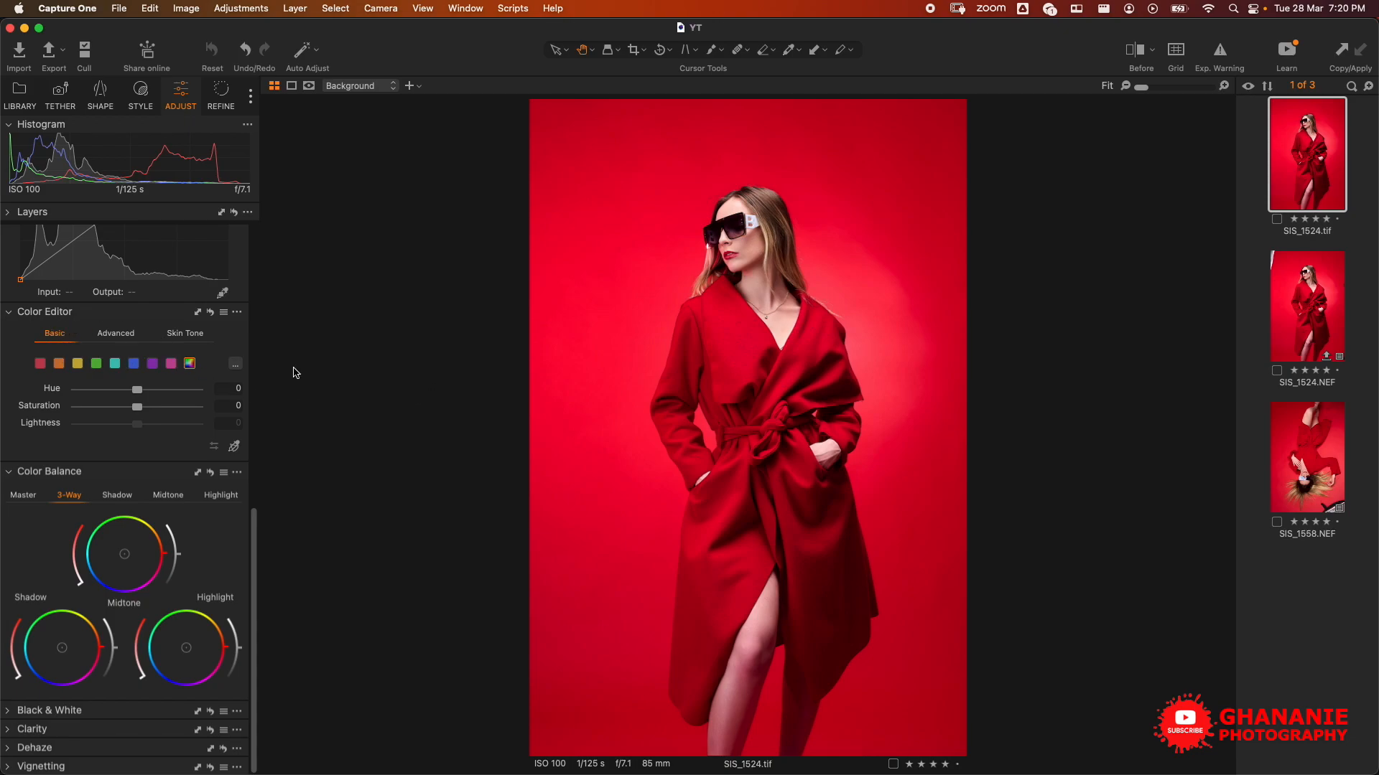
pyautogui.click(116, 334)
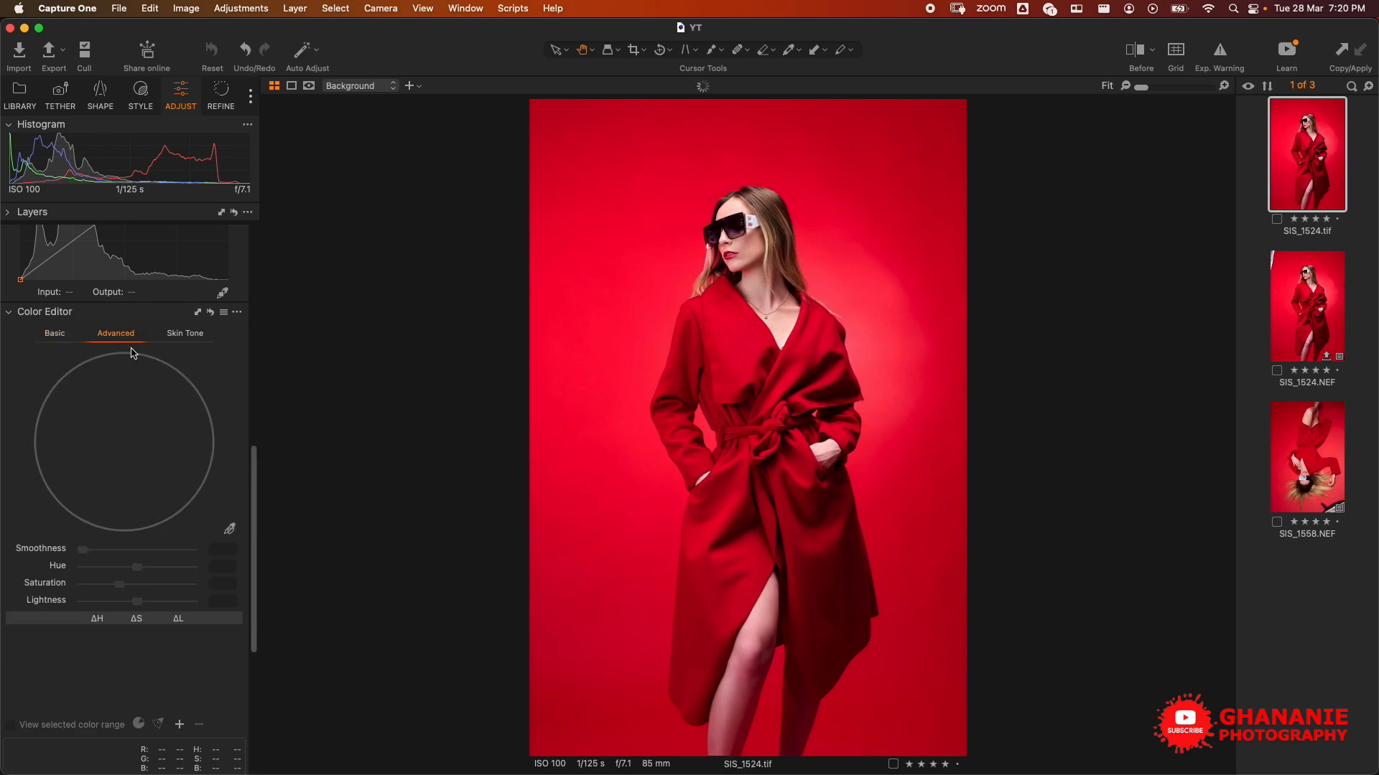
pyautogui.click(229, 529)
pyautogui.click(877, 180)
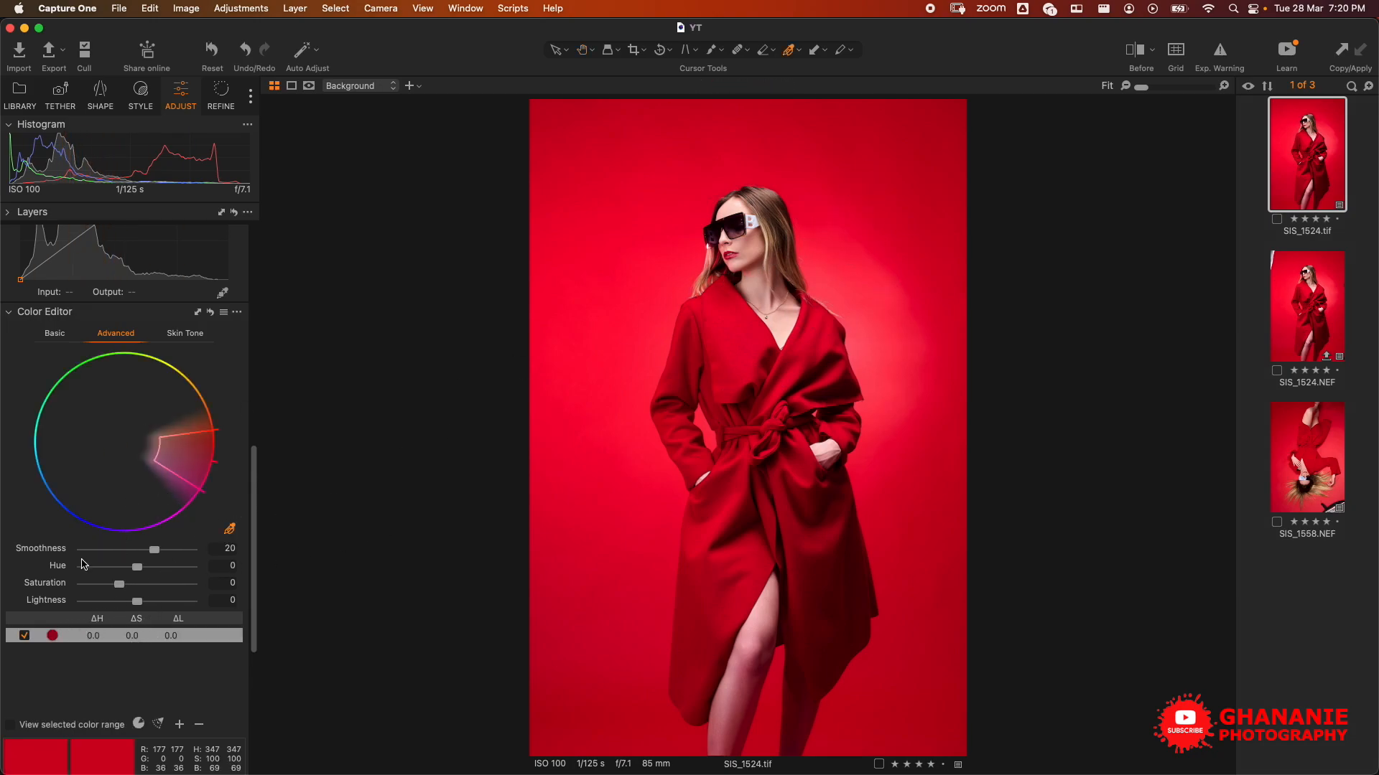
pyautogui.moveTo(137, 568)
pyautogui.mouseDown()
pyautogui.moveTo(87, 584)
pyautogui.moveTo(146, 573)
pyautogui.mouseUp()
pyautogui.doubleClick(147, 572)
pyautogui.click(209, 636)
pyautogui.press('Delete')
pyautogui.scroll(10, 175, 431)
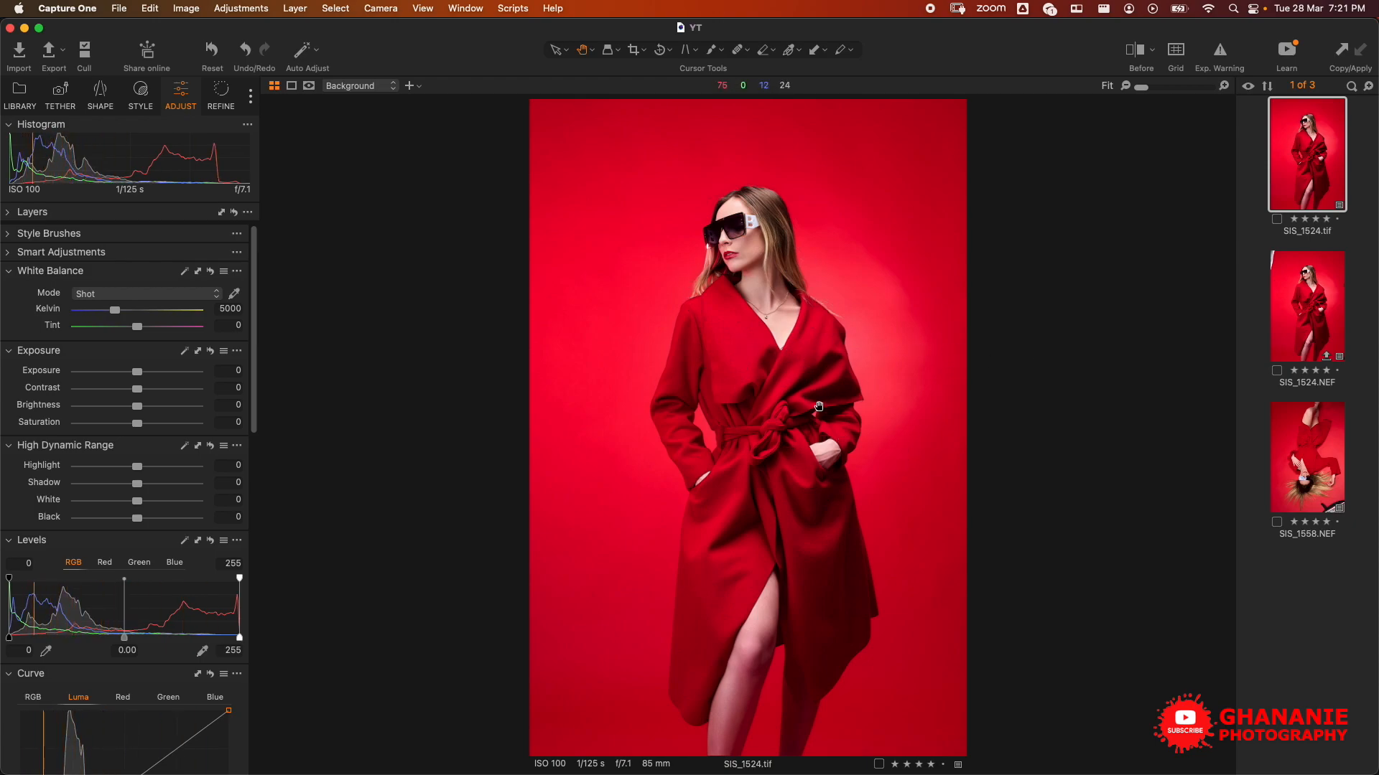
# Step: Crop SIS_1524.tif to a 4x5 ratio at full image width, framing the model from above the head to below the knees
pyautogui.click(632, 49)
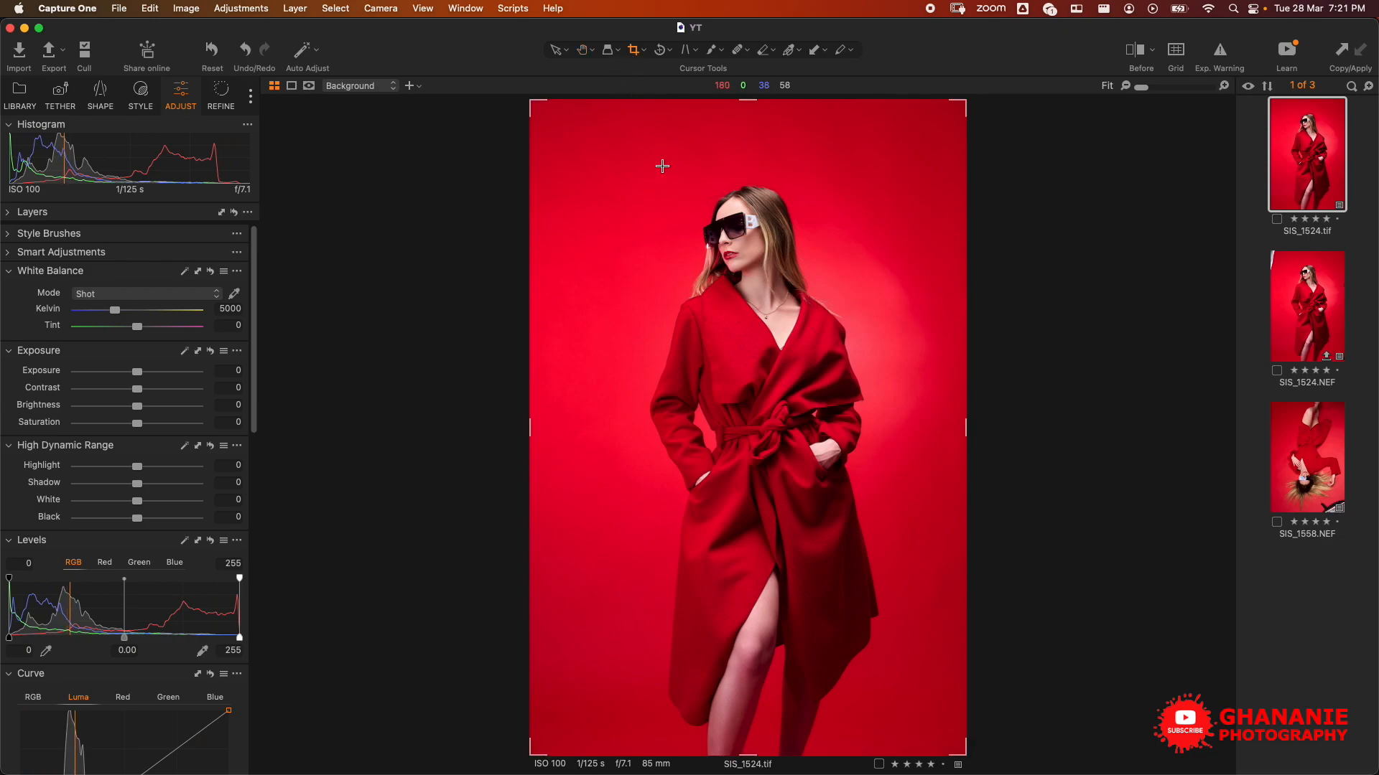
pyautogui.rightClick(650, 219)
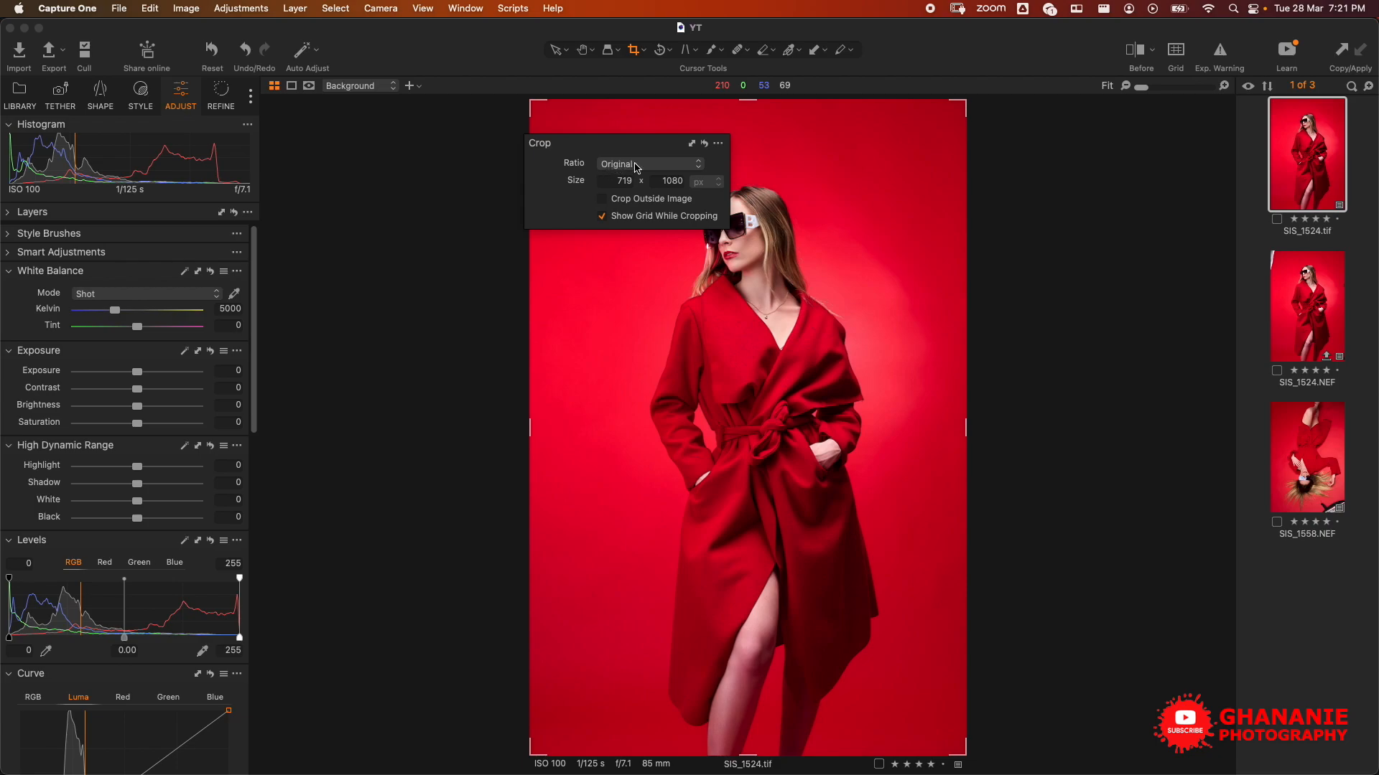
pyautogui.click(700, 166)
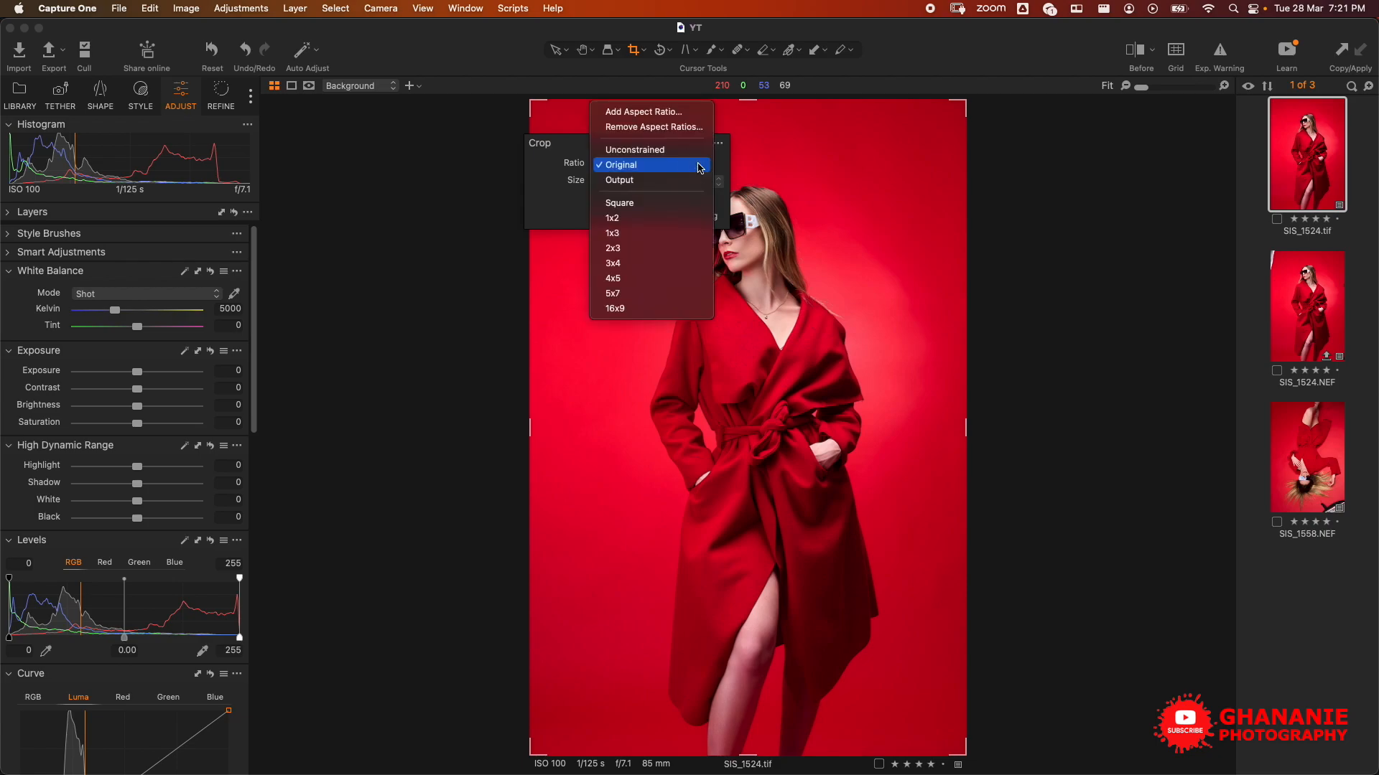
pyautogui.click(631, 279)
pyautogui.moveTo(823, 379)
pyautogui.mouseDown()
pyautogui.moveTo(824, 399)
pyautogui.moveTo(821, 372)
pyautogui.mouseUp()
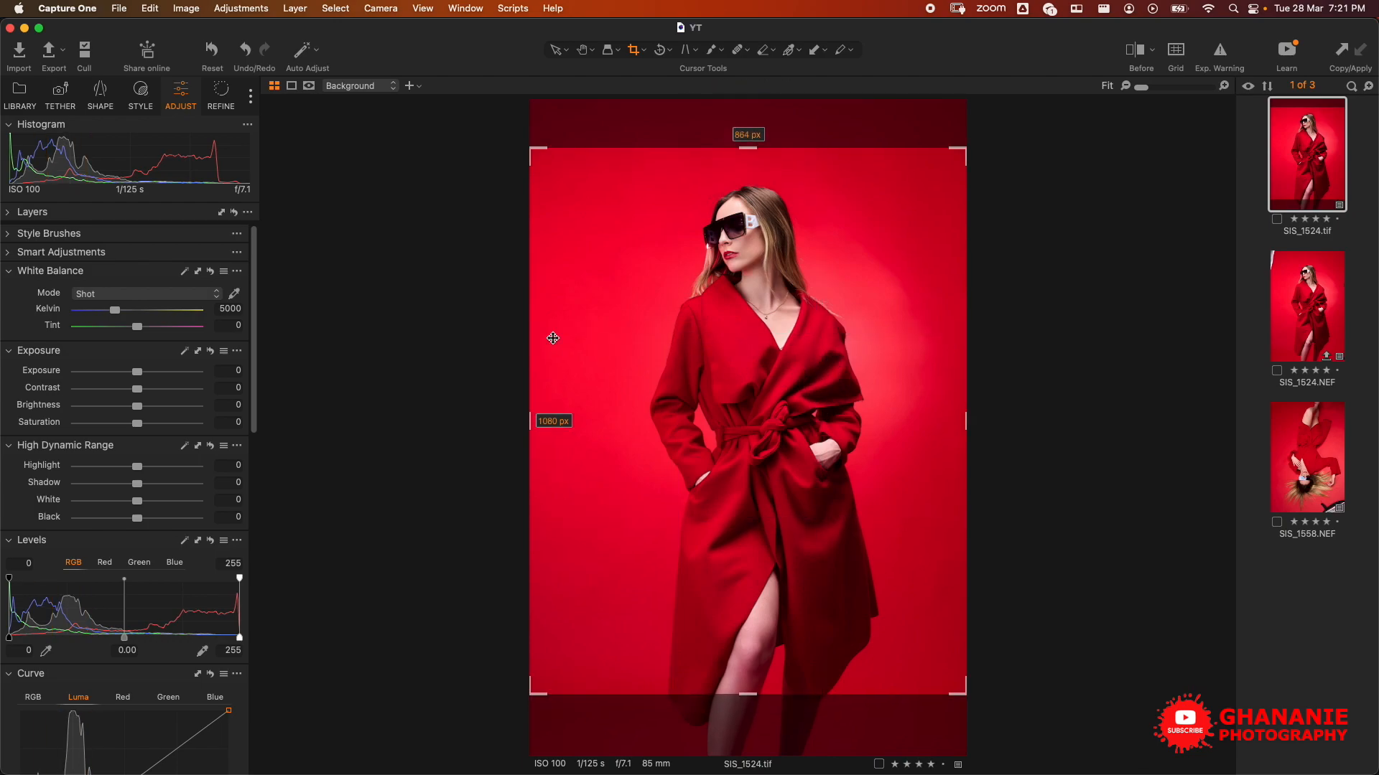
pyautogui.moveTo(795, 430); pyautogui.dragTo(795, 429)
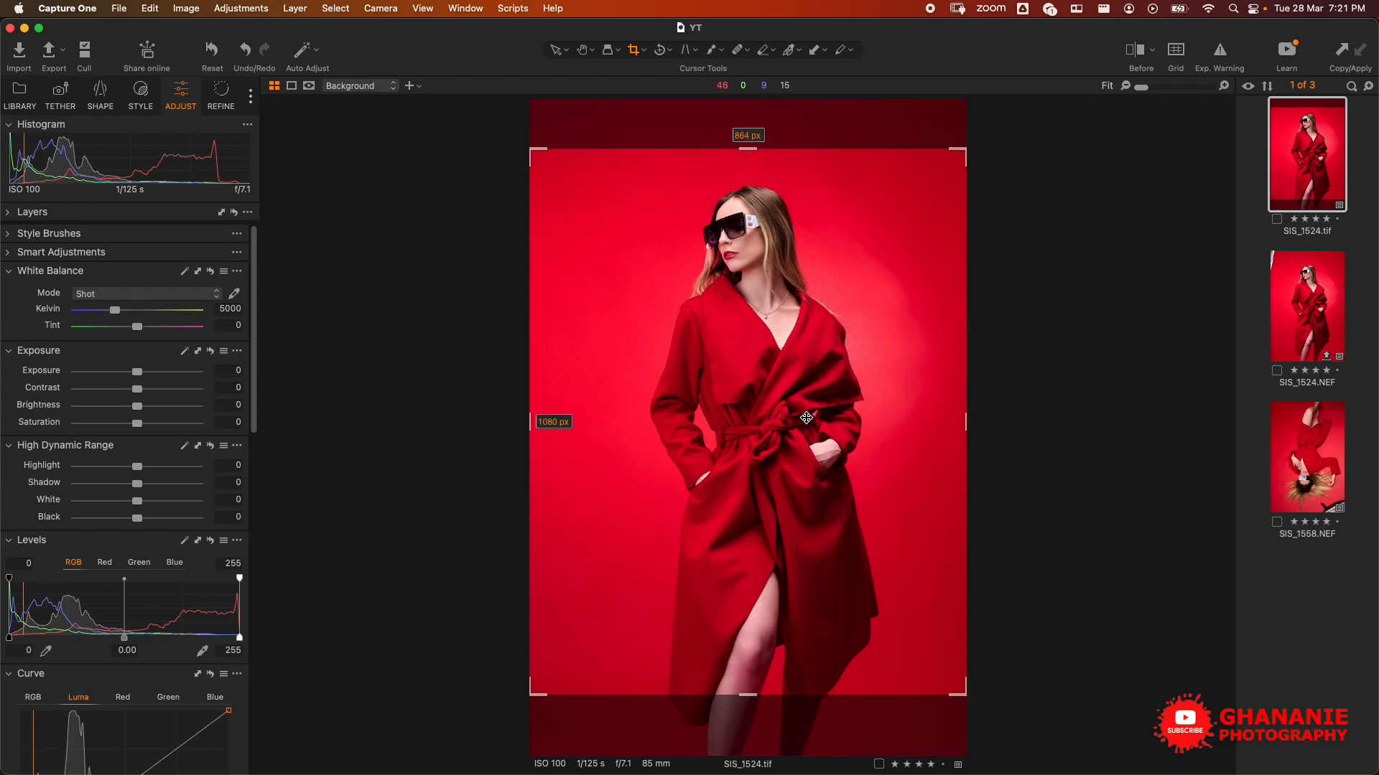
pyautogui.press('h')
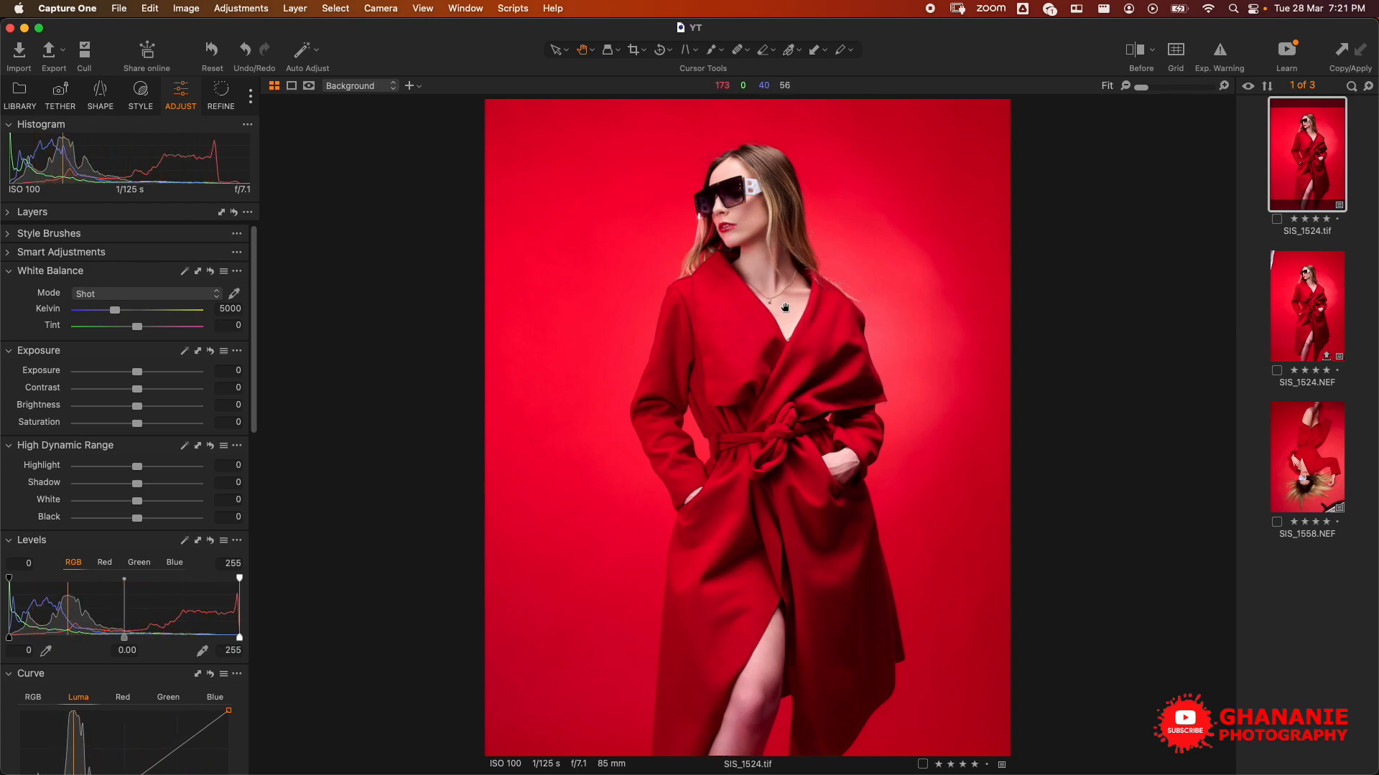
# Step: Preview SIS_1524.tif with the Web Address Black and Web Address White export recipes, then close the export window without exporting
pyautogui.click(48, 52)
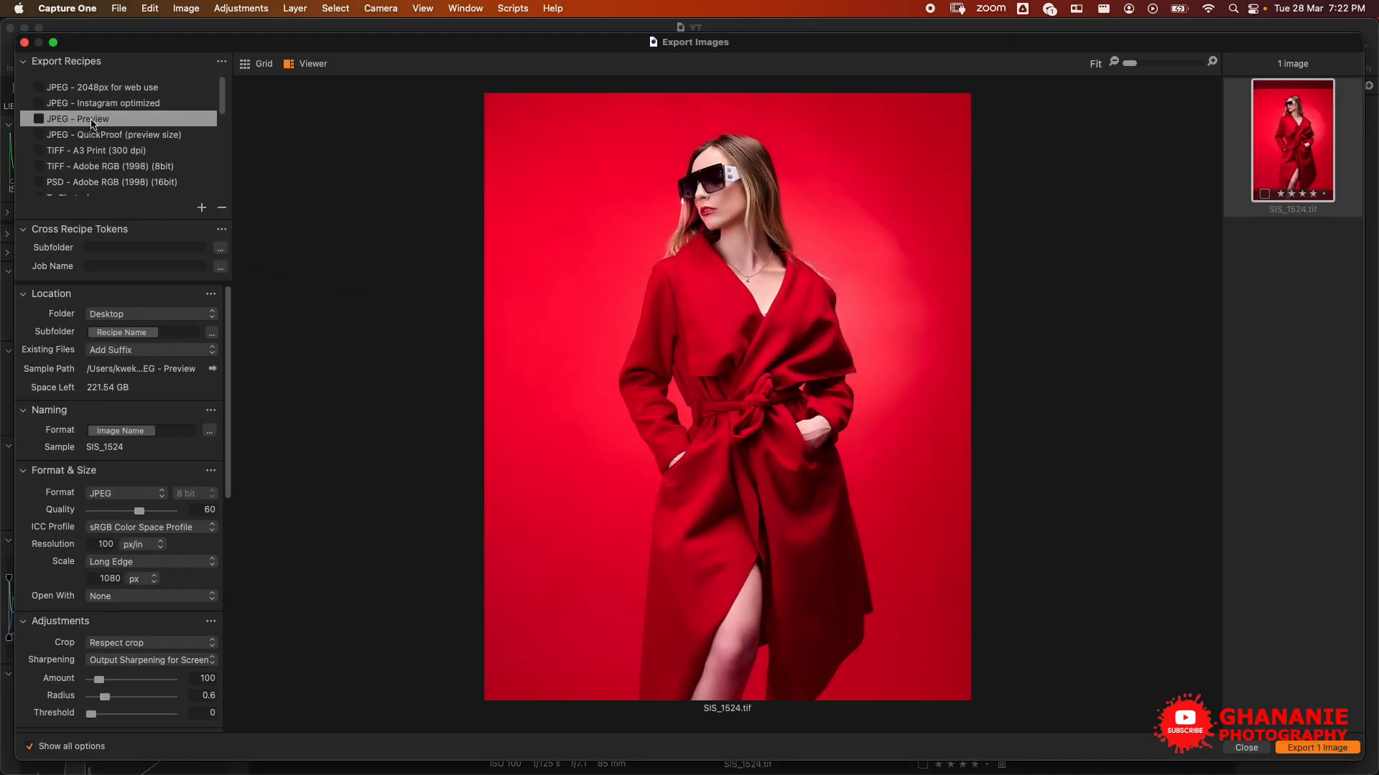
pyautogui.moveTo(221, 100)
pyautogui.mouseDown()
pyautogui.moveTo(223, 159)
pyautogui.moveTo(221, 97)
pyautogui.moveTo(219, 120)
pyautogui.mouseUp()
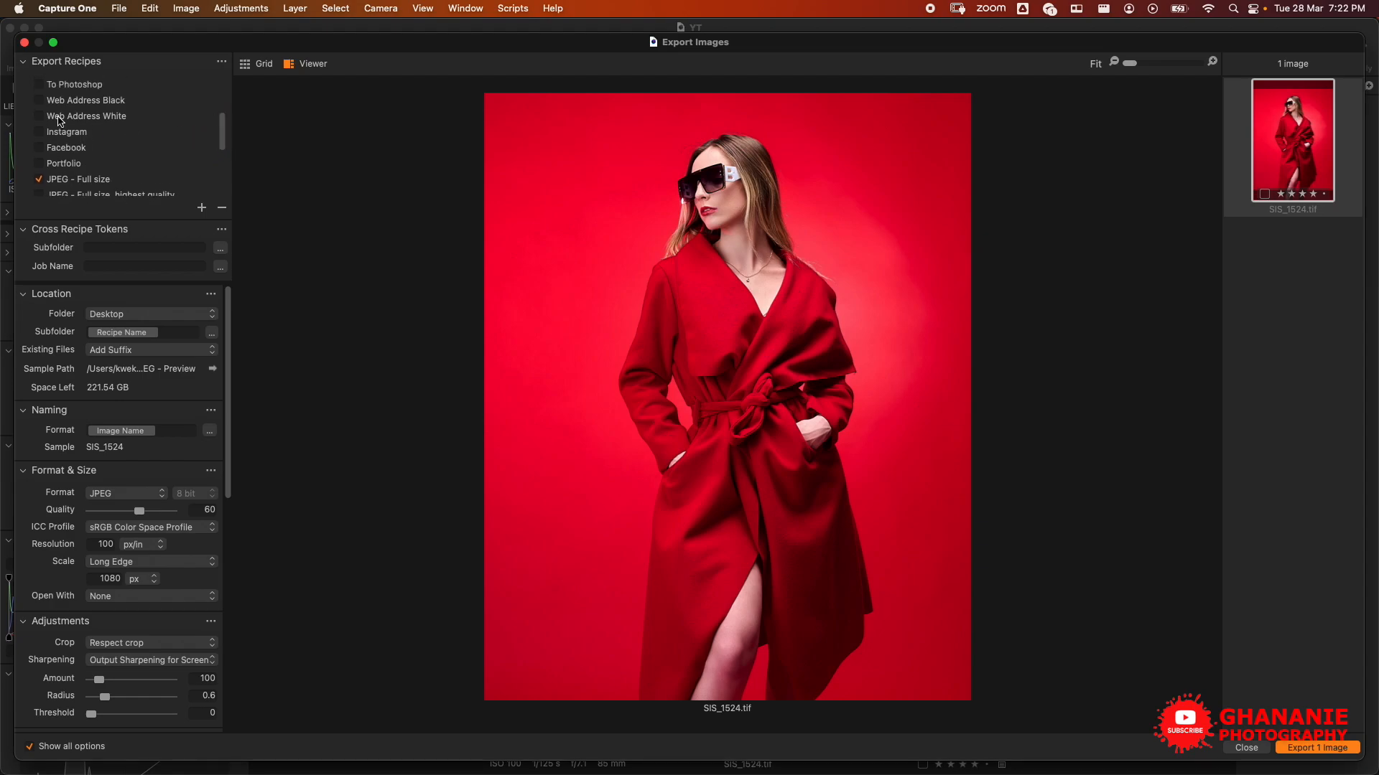
pyautogui.click(62, 101)
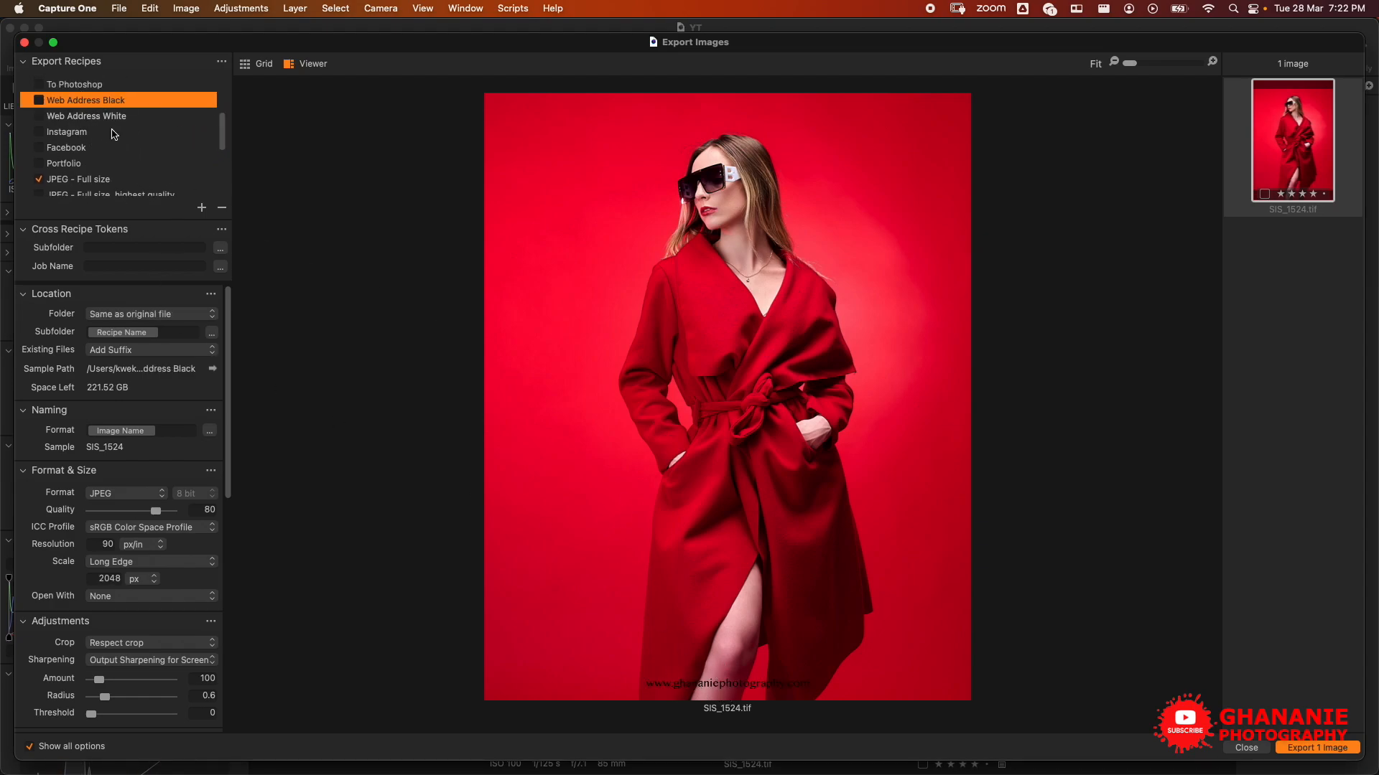
pyautogui.click(54, 119)
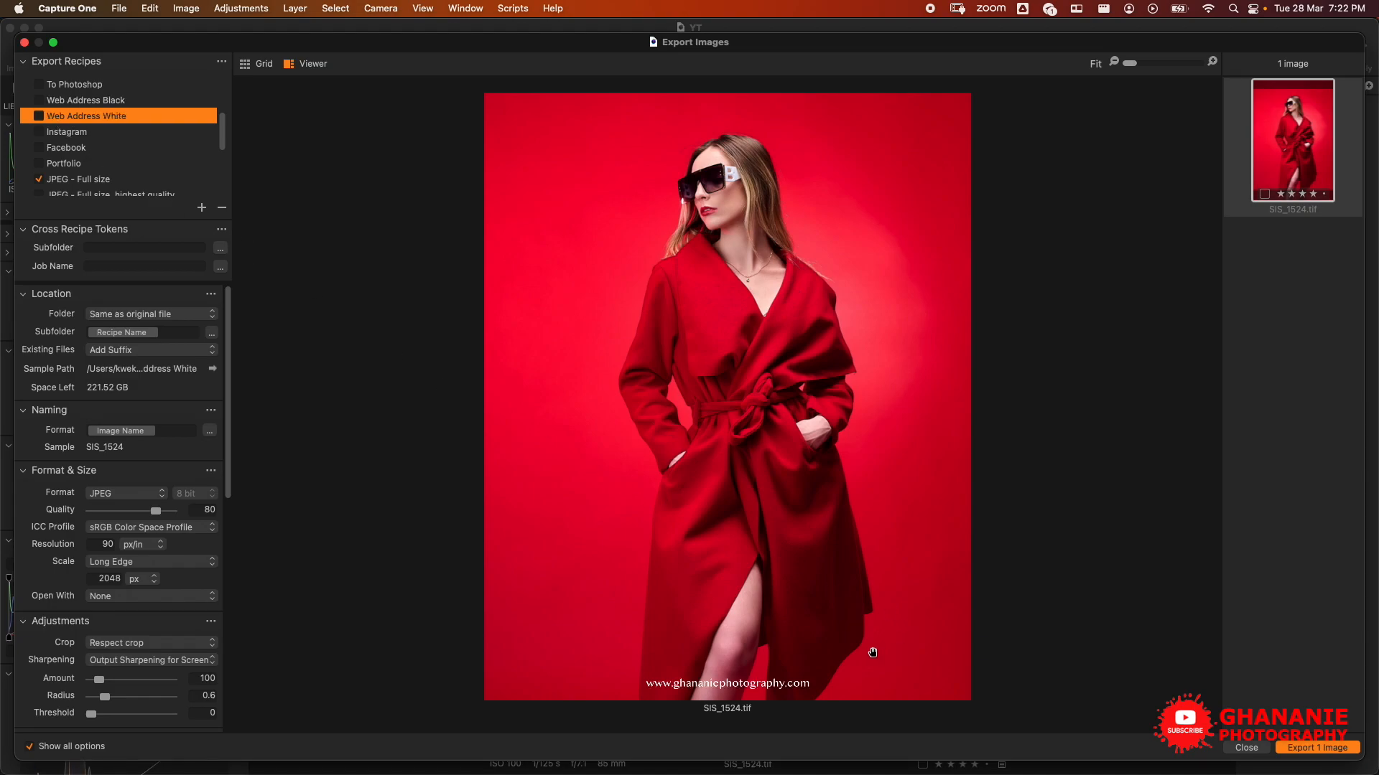
pyautogui.moveTo(222, 135)
pyautogui.mouseDown()
pyautogui.moveTo(221, 154)
pyautogui.moveTo(220, 137)
pyautogui.mouseUp()
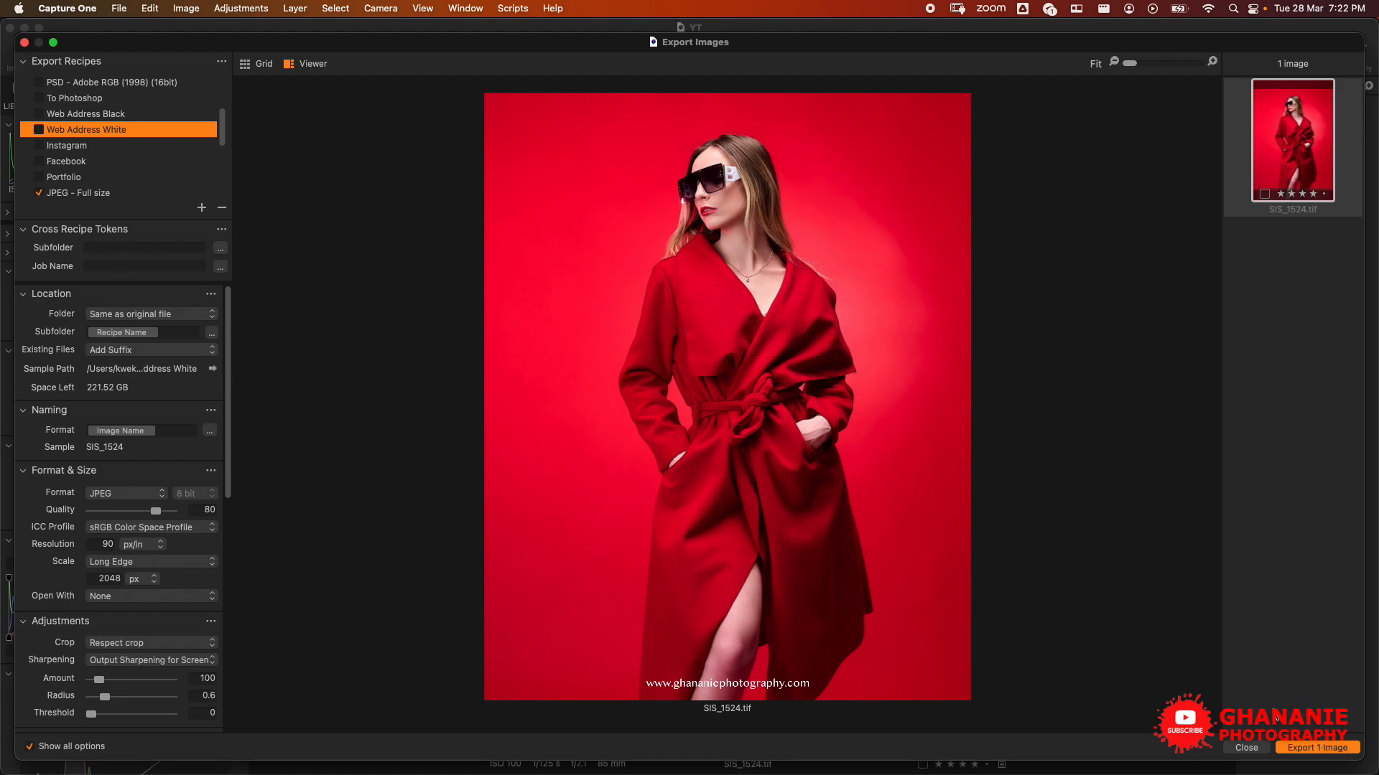
pyautogui.click(1246, 748)
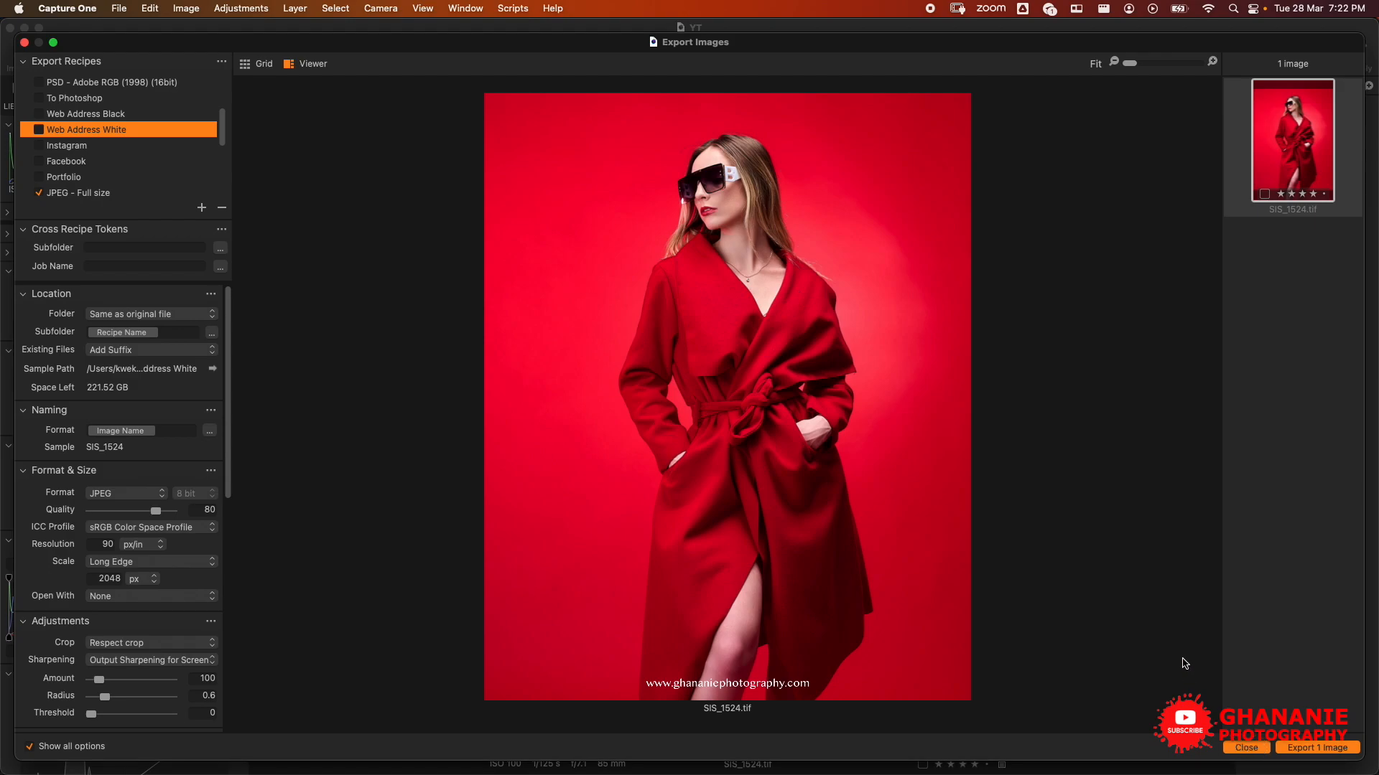